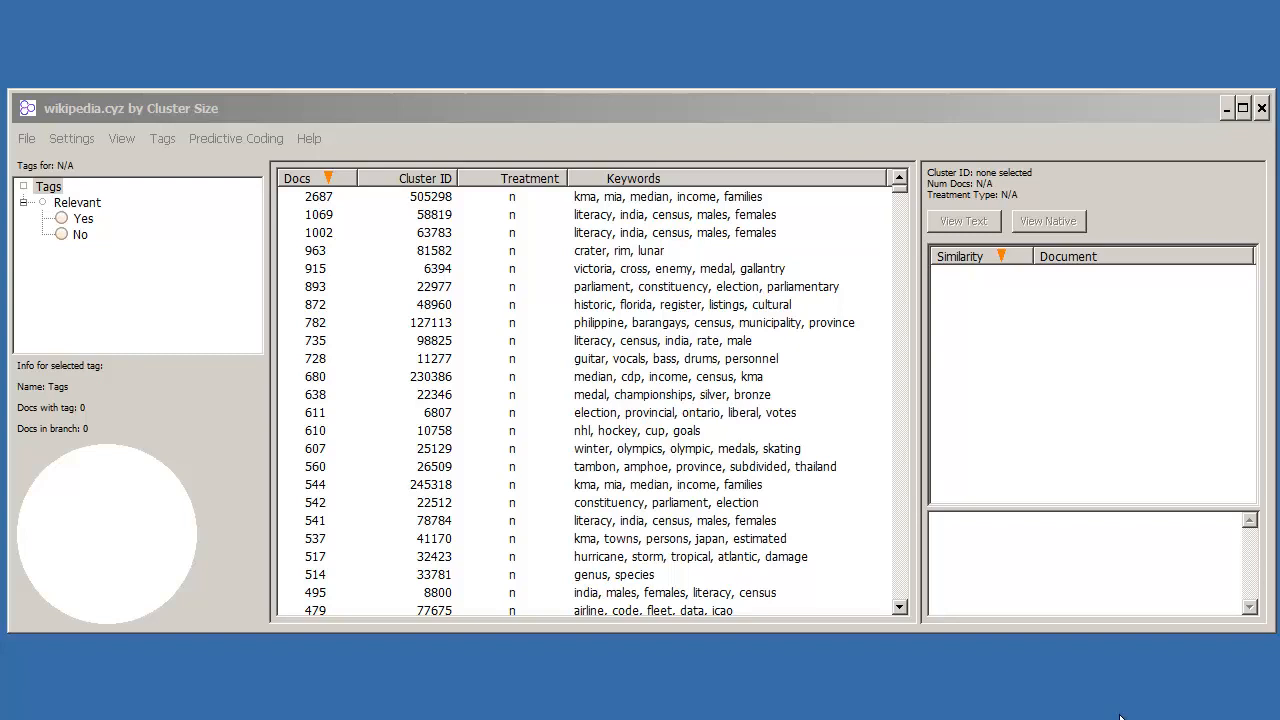
# Step: Load the tags file wikipedia_sports_300.cyt as a control set without using it for training, and reposition its window
pyautogui.click(363, 106)
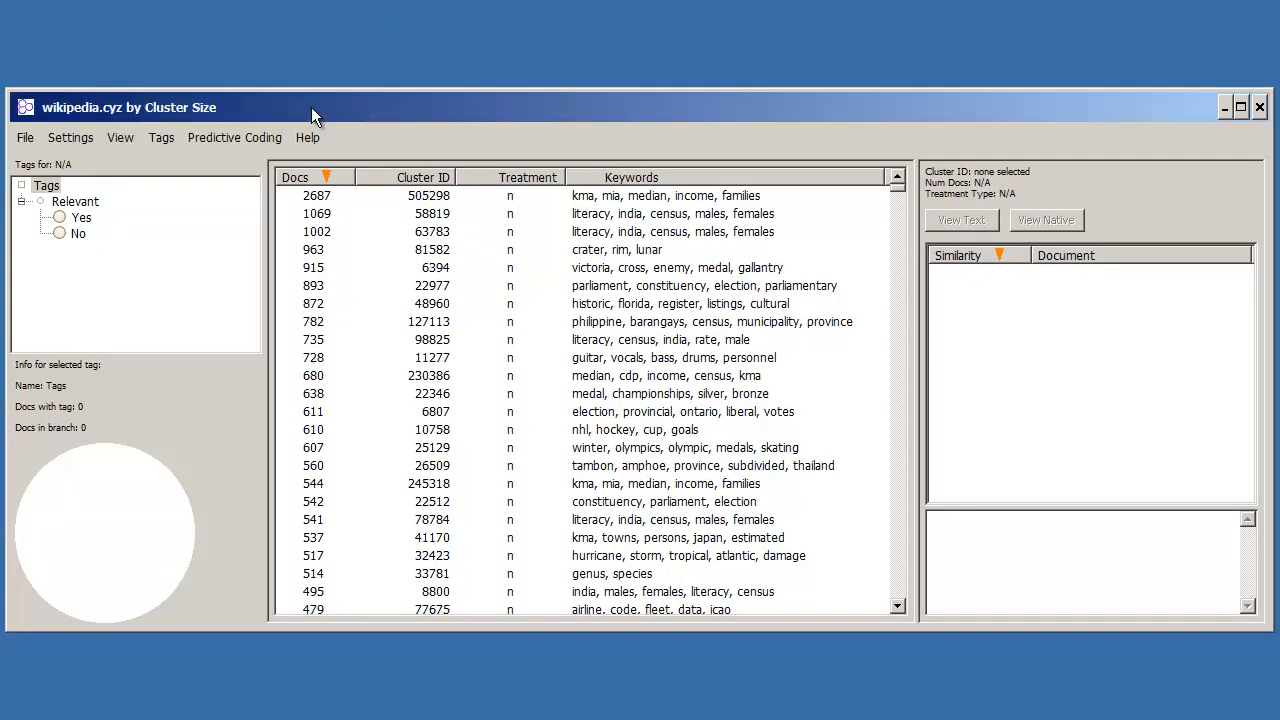
pyautogui.click(171, 143)
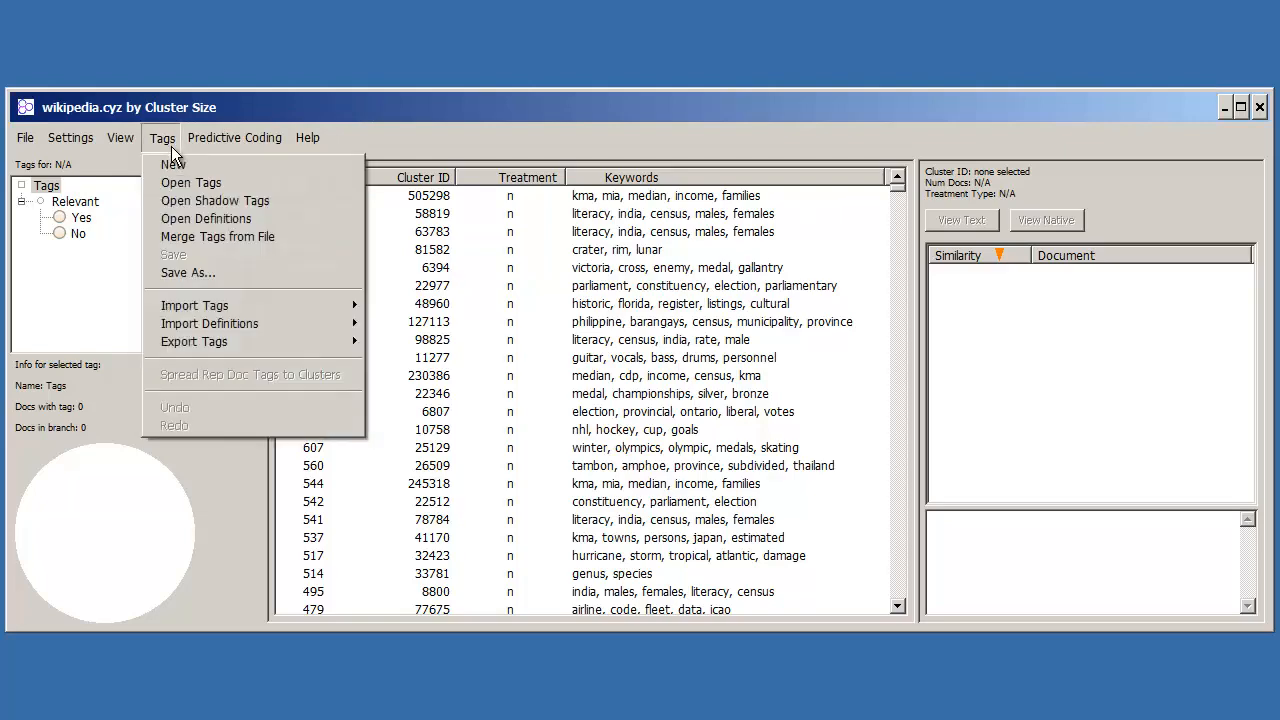
pyautogui.click(186, 182)
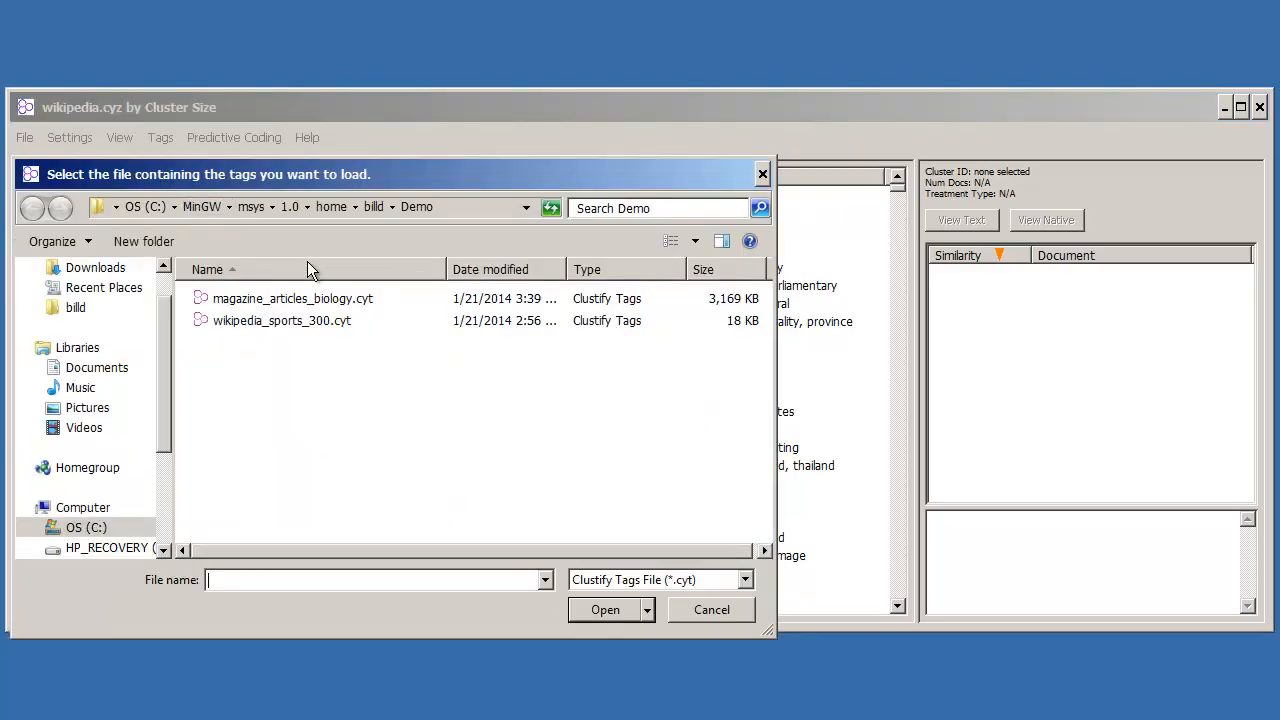
pyautogui.click(281, 325)
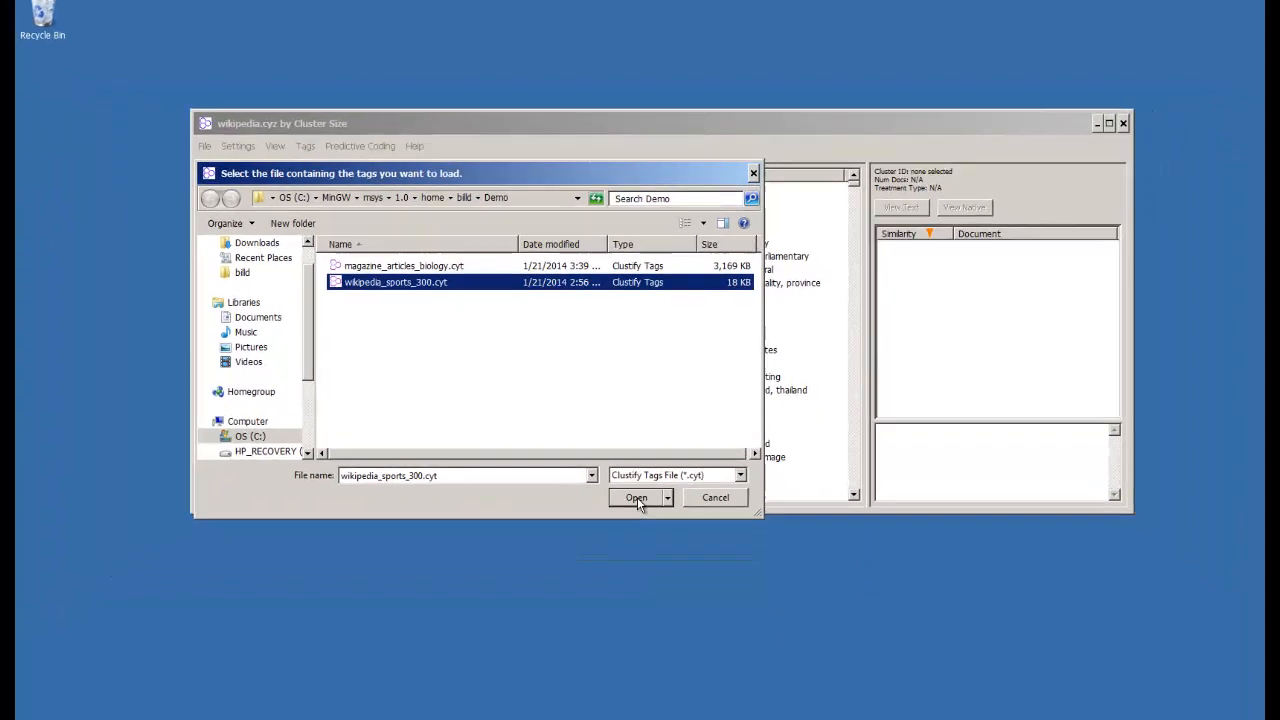
pyautogui.click(605, 609)
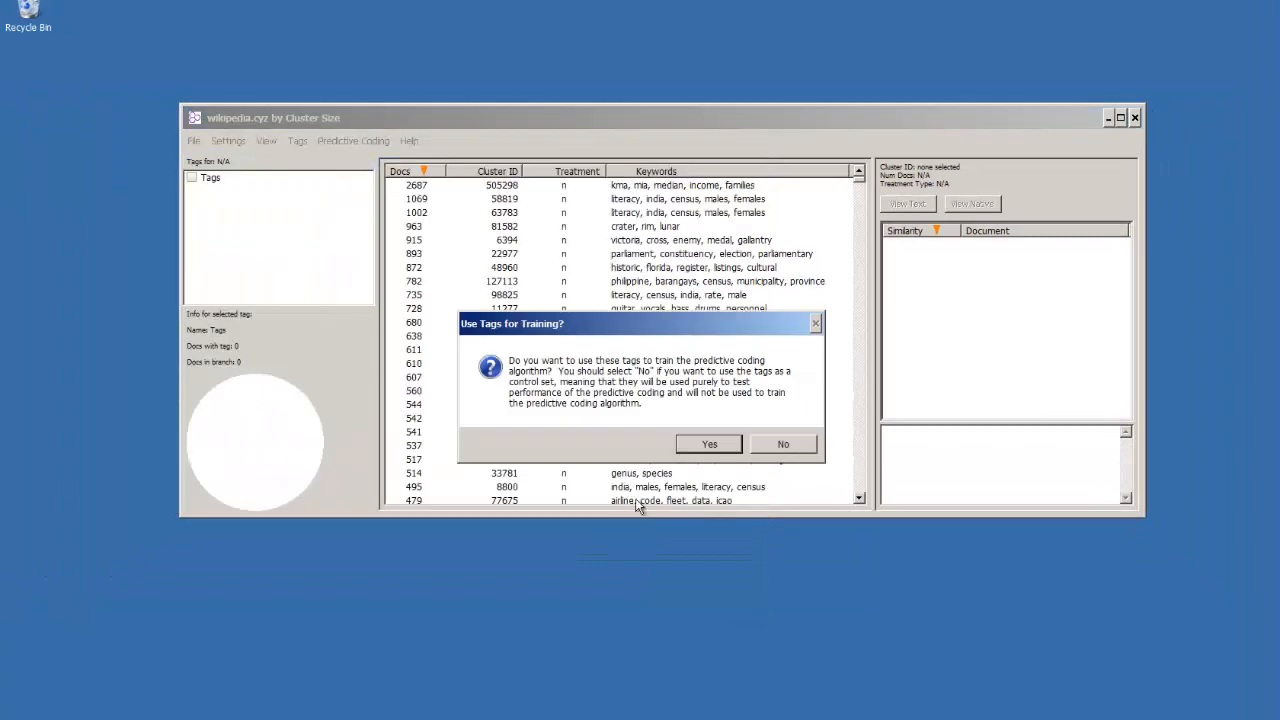
pyautogui.click(783, 445)
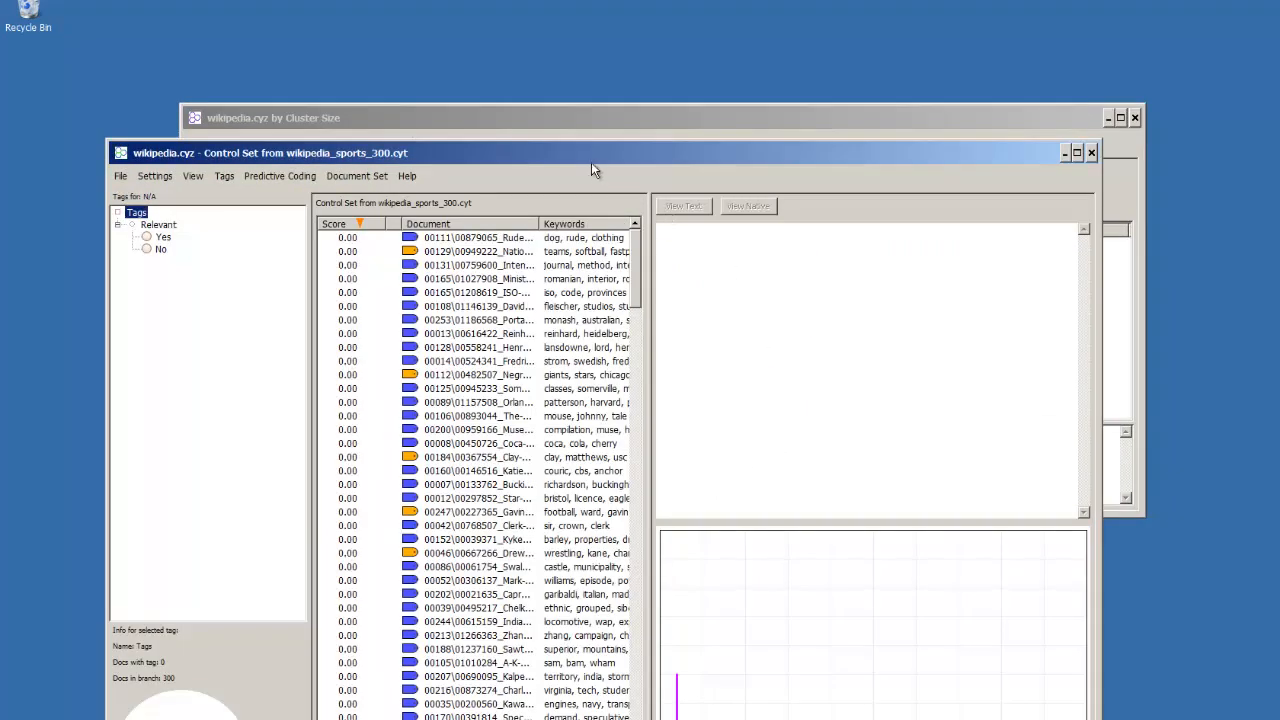
pyautogui.moveTo(584, 151); pyautogui.dragTo(523, 60)
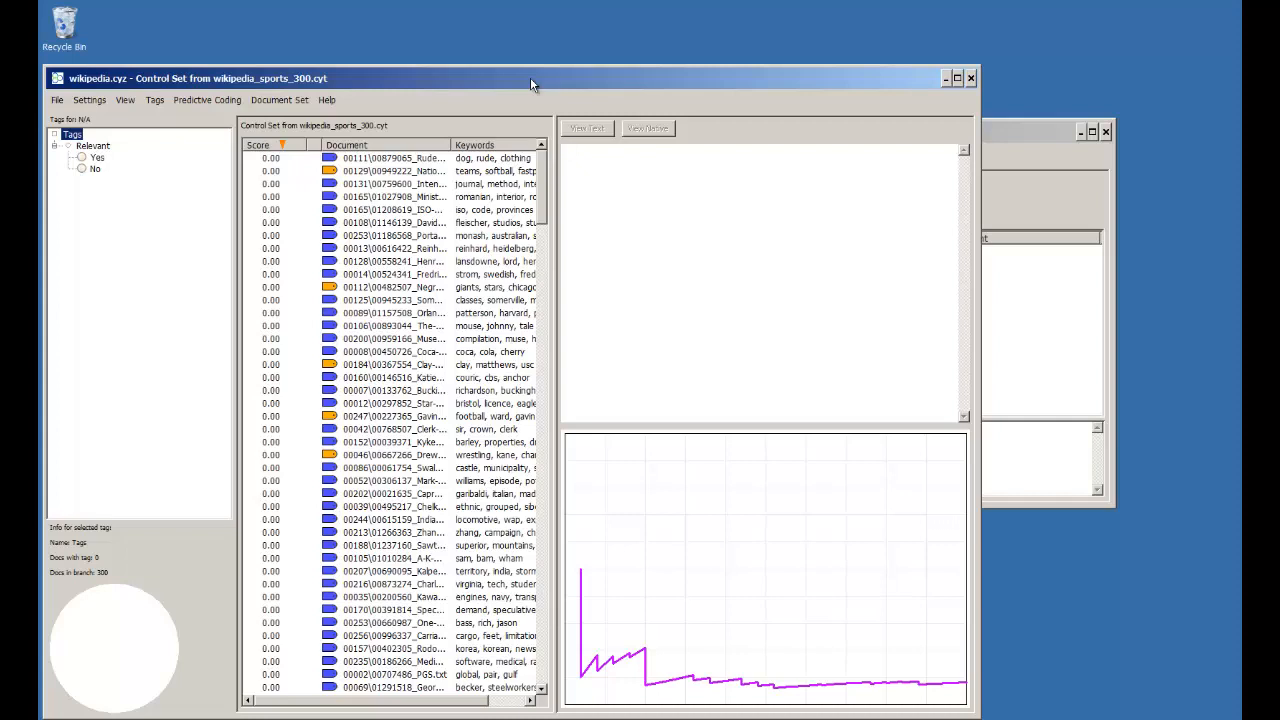
# Step: Create a new smart predictive coding training set of 20 documents
pyautogui.click(200, 101)
pyautogui.moveTo(208, 122)
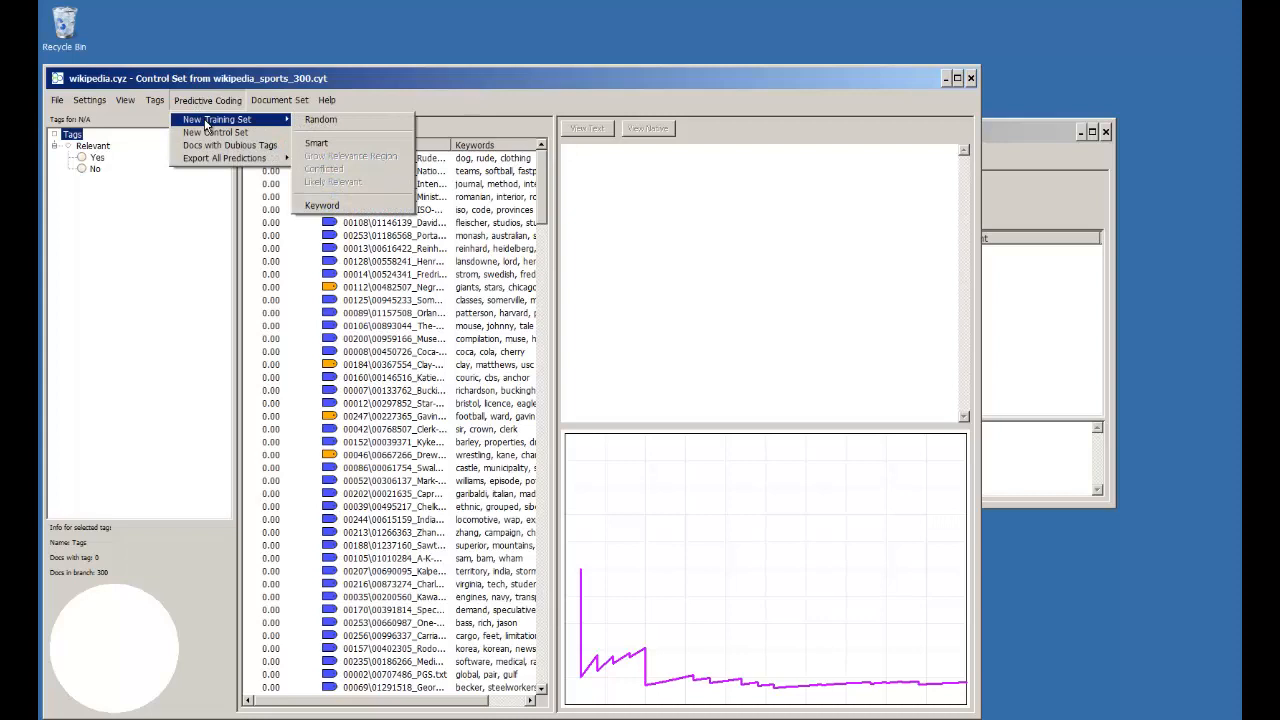
pyautogui.click(318, 143)
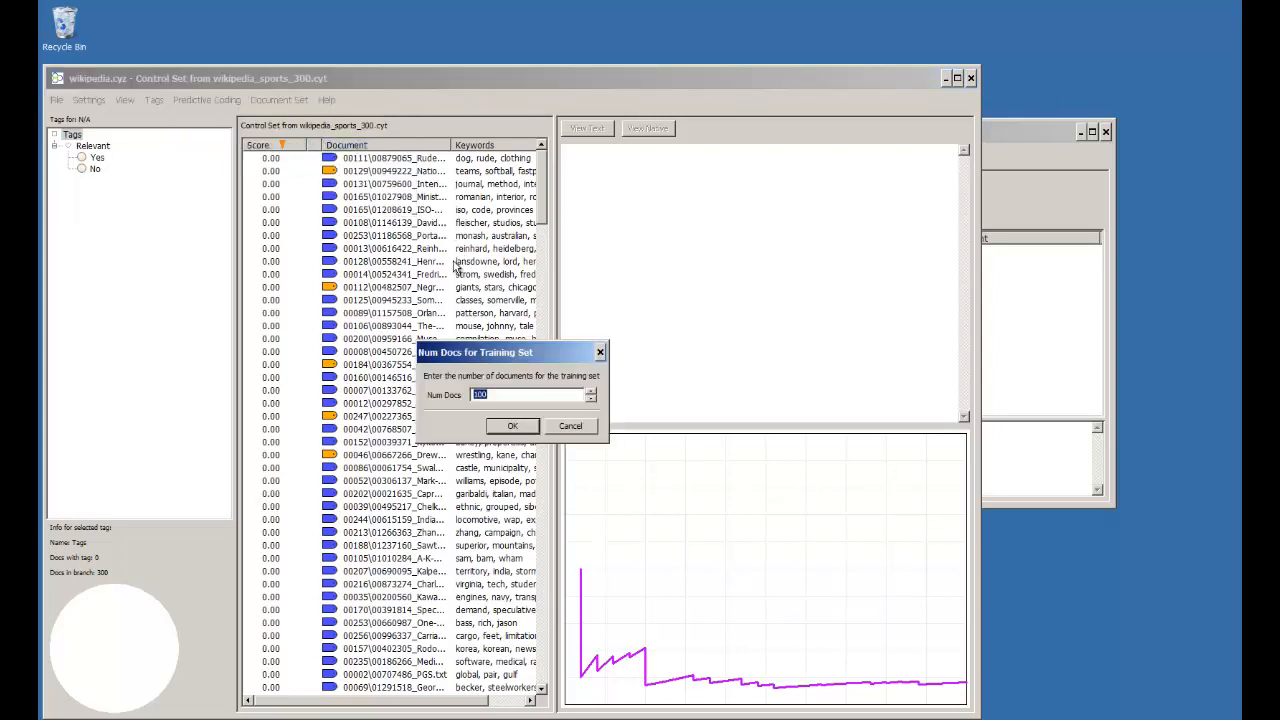
pyautogui.write('20')
pyautogui.press('Return')
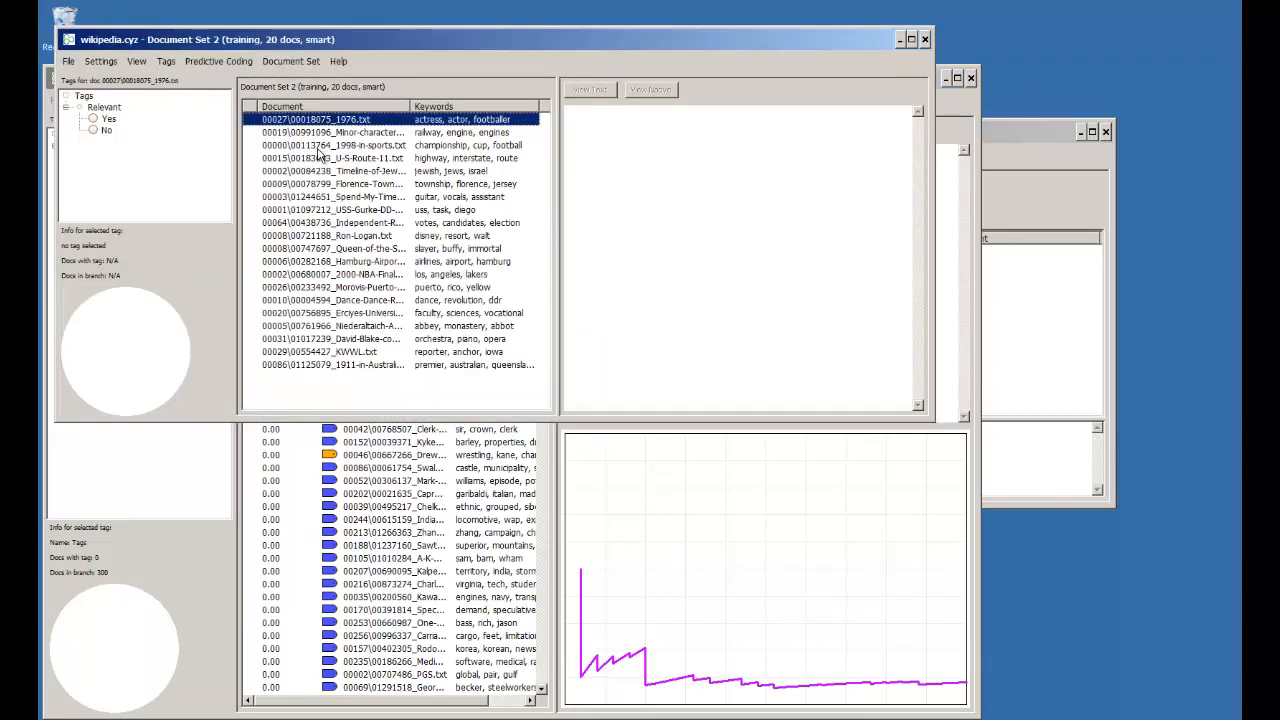
# Step: Arrange the training set and control set windows so the training documents, control set scores and graph are visible together
pyautogui.moveTo(432, 43); pyautogui.dragTo(705, 25)
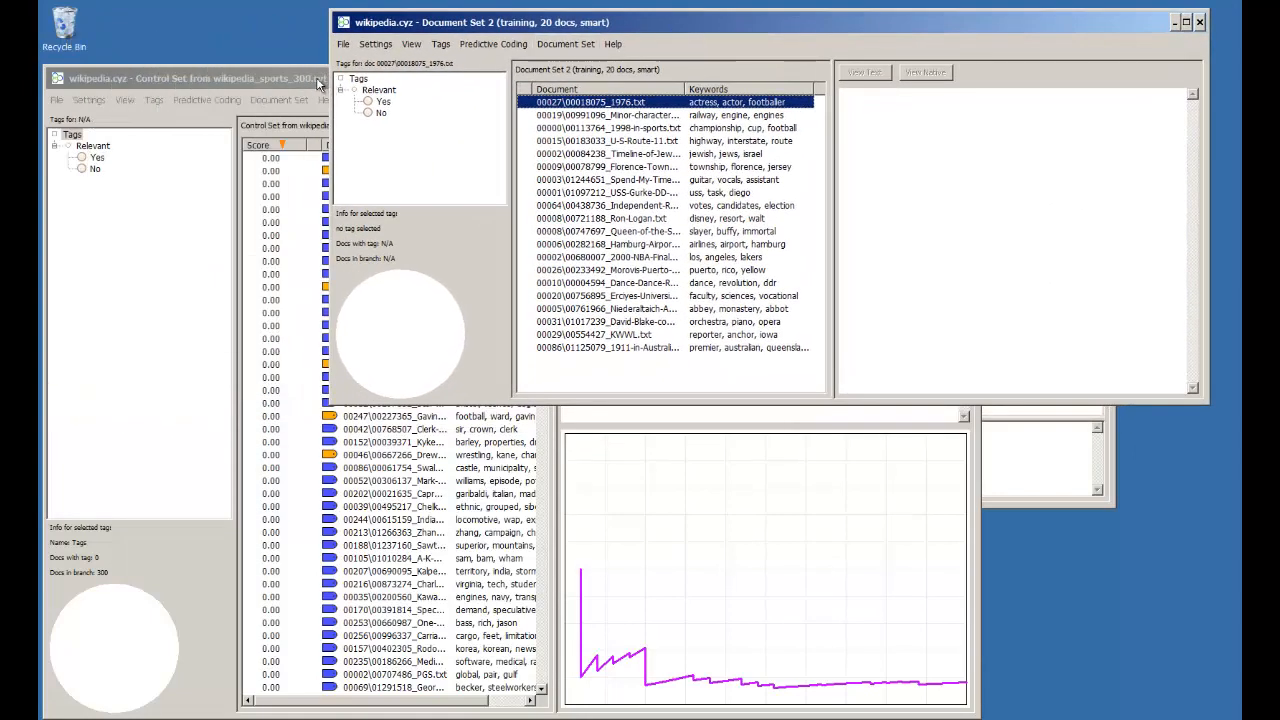
pyautogui.moveTo(318, 84); pyautogui.dragTo(127, 82)
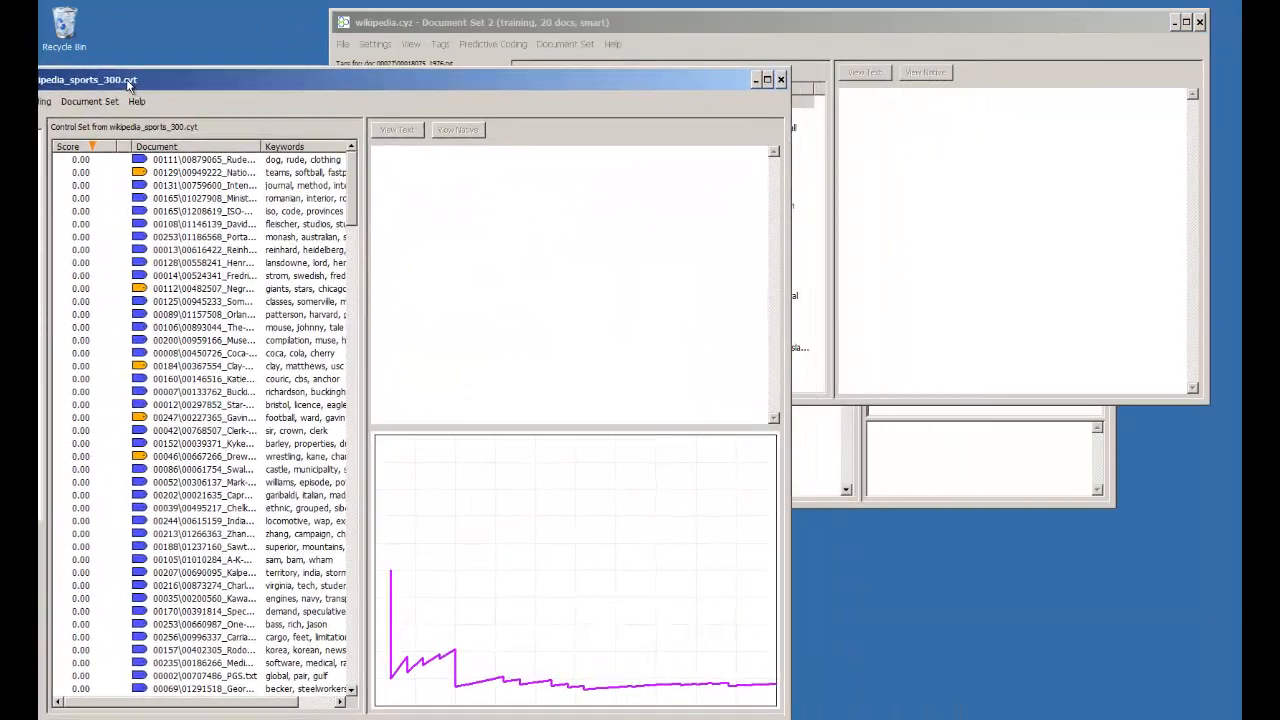
pyautogui.moveTo(390, 24); pyautogui.dragTo(431, 39)
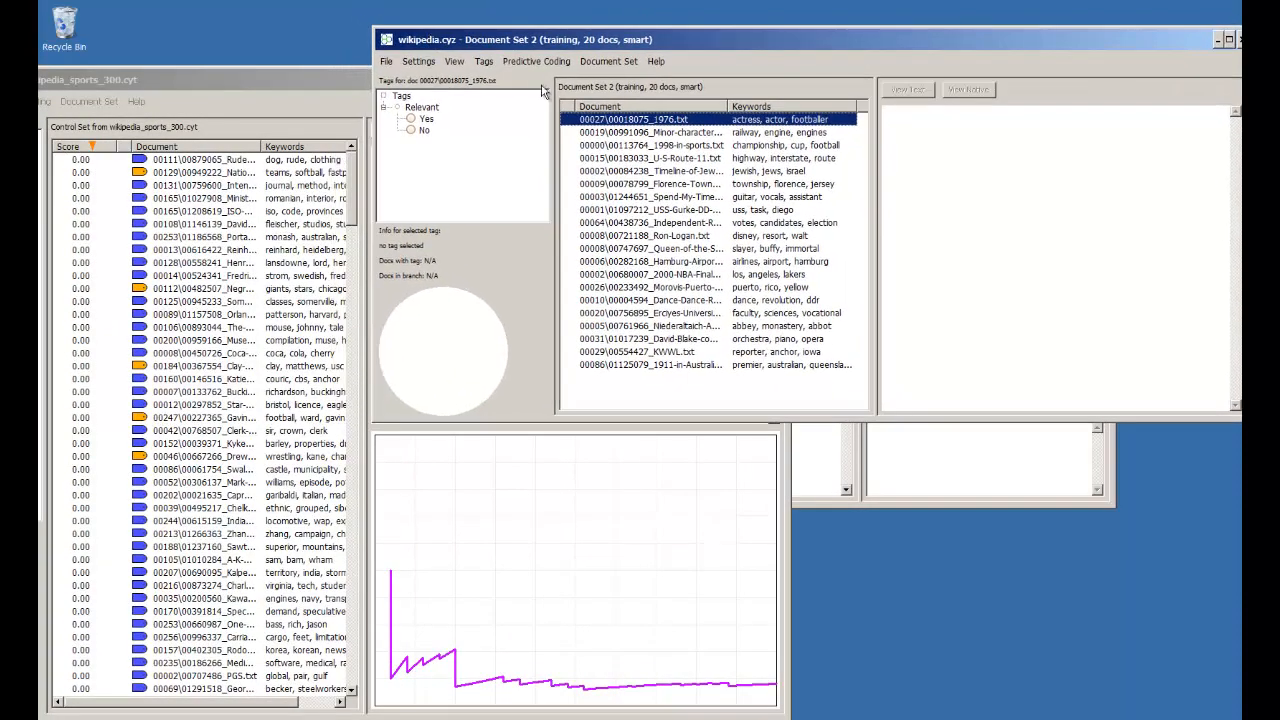
# Step: Tag the 1976 and Railway Series documents Relevant: No, and the 1998-in-sports document Relevant: Yes
pyautogui.click(630, 133)
pyautogui.click(634, 120)
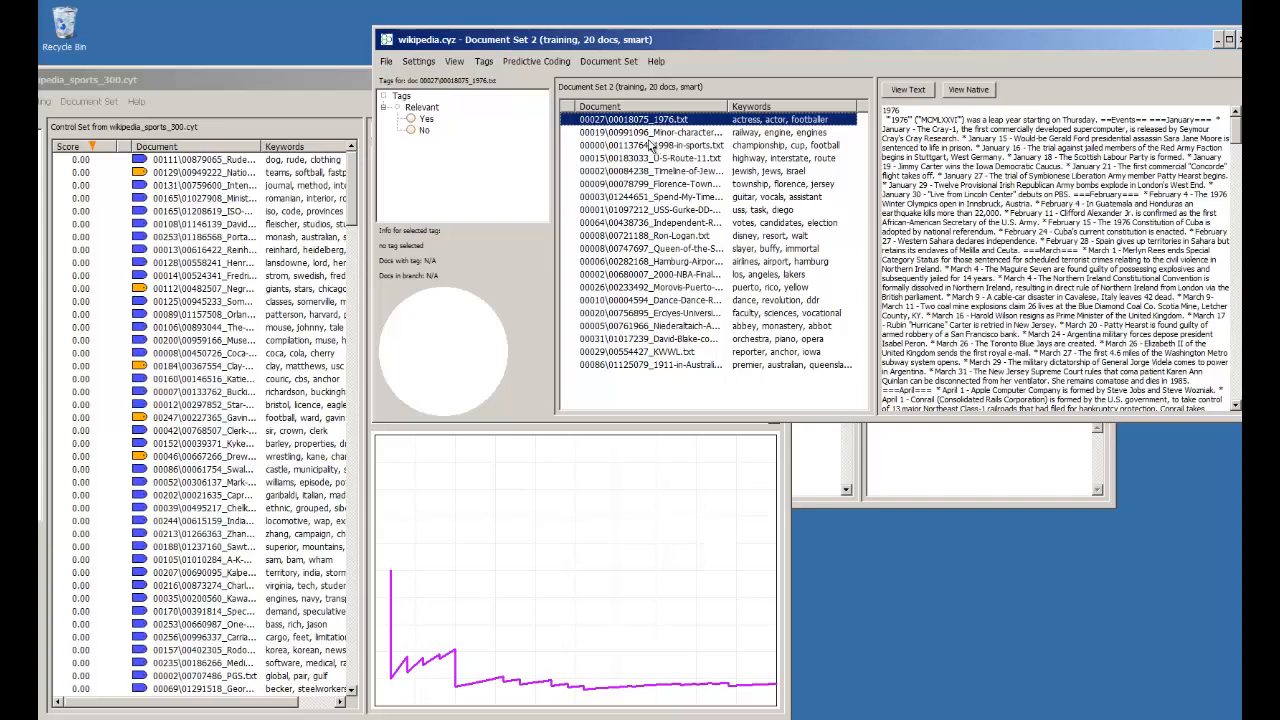
pyautogui.click(411, 131)
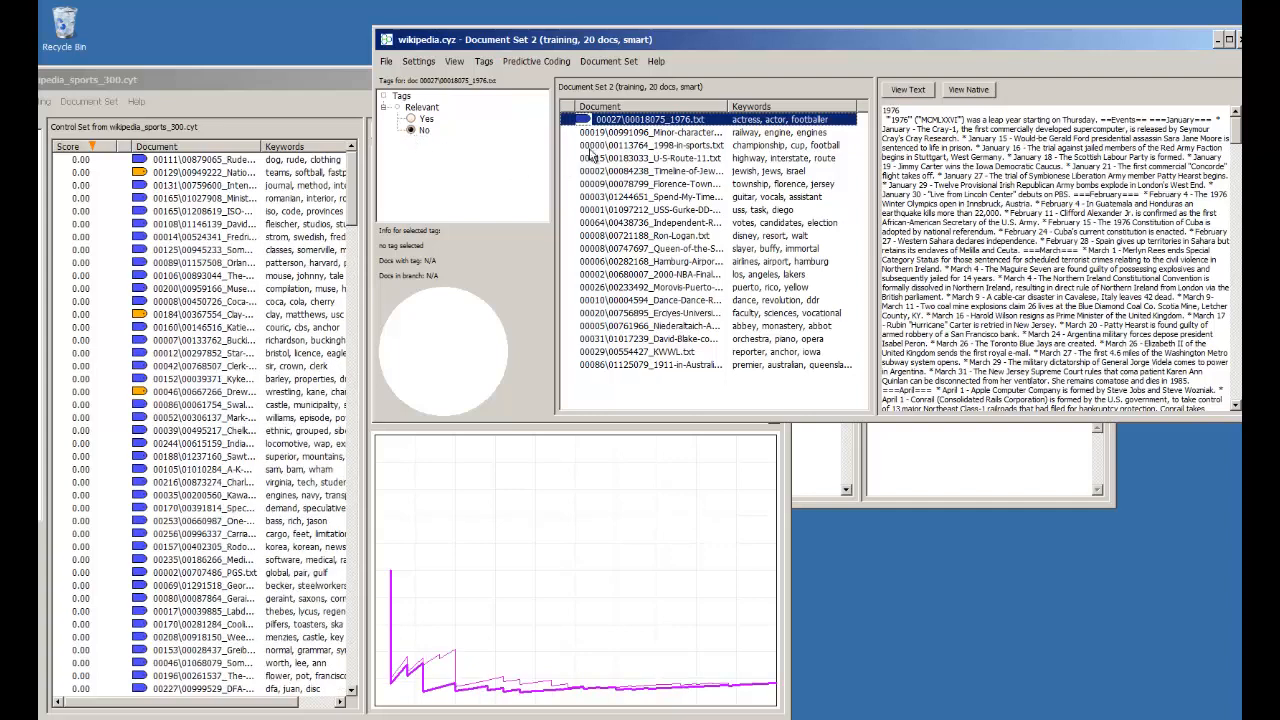
pyautogui.click(626, 132)
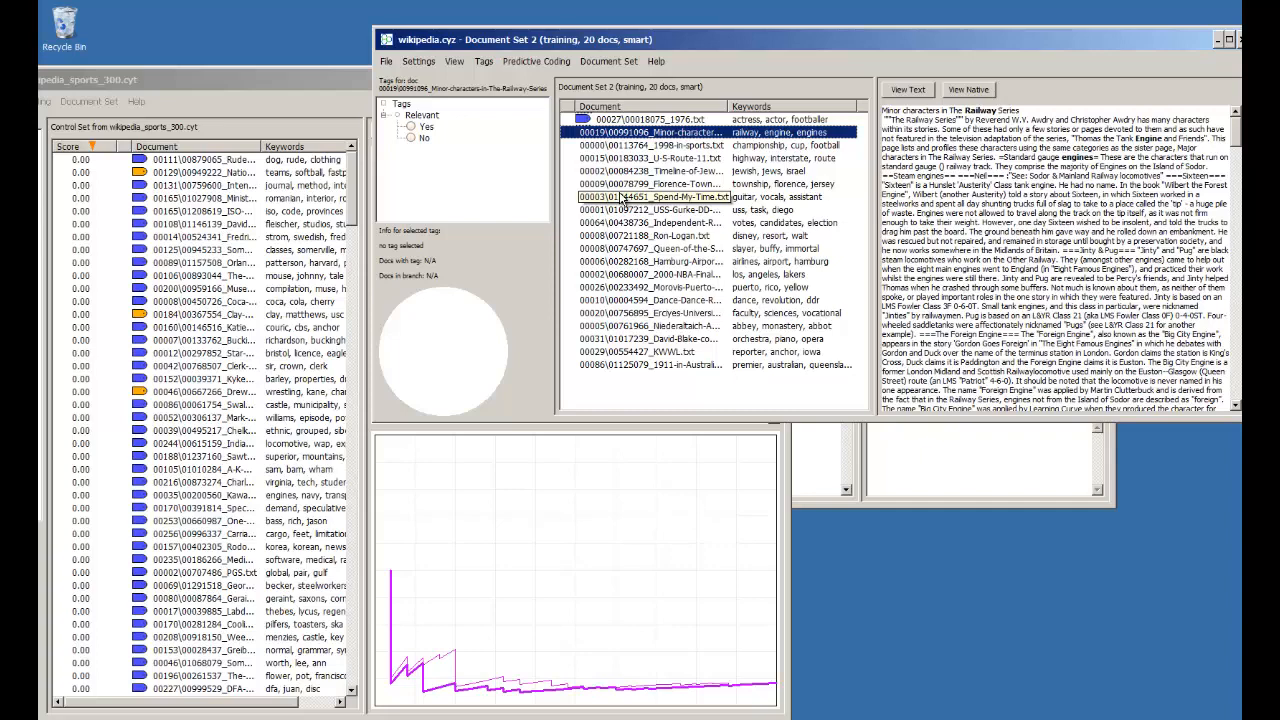
pyautogui.press('n')
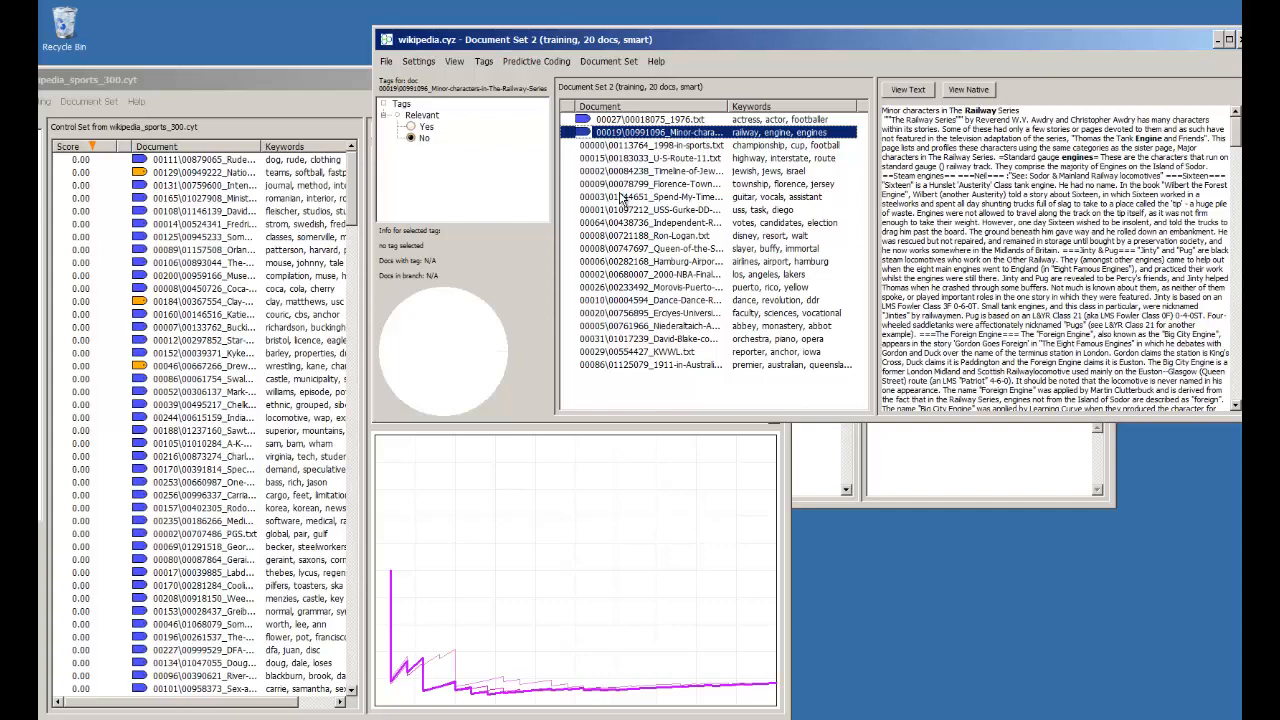
pyautogui.press('Down')
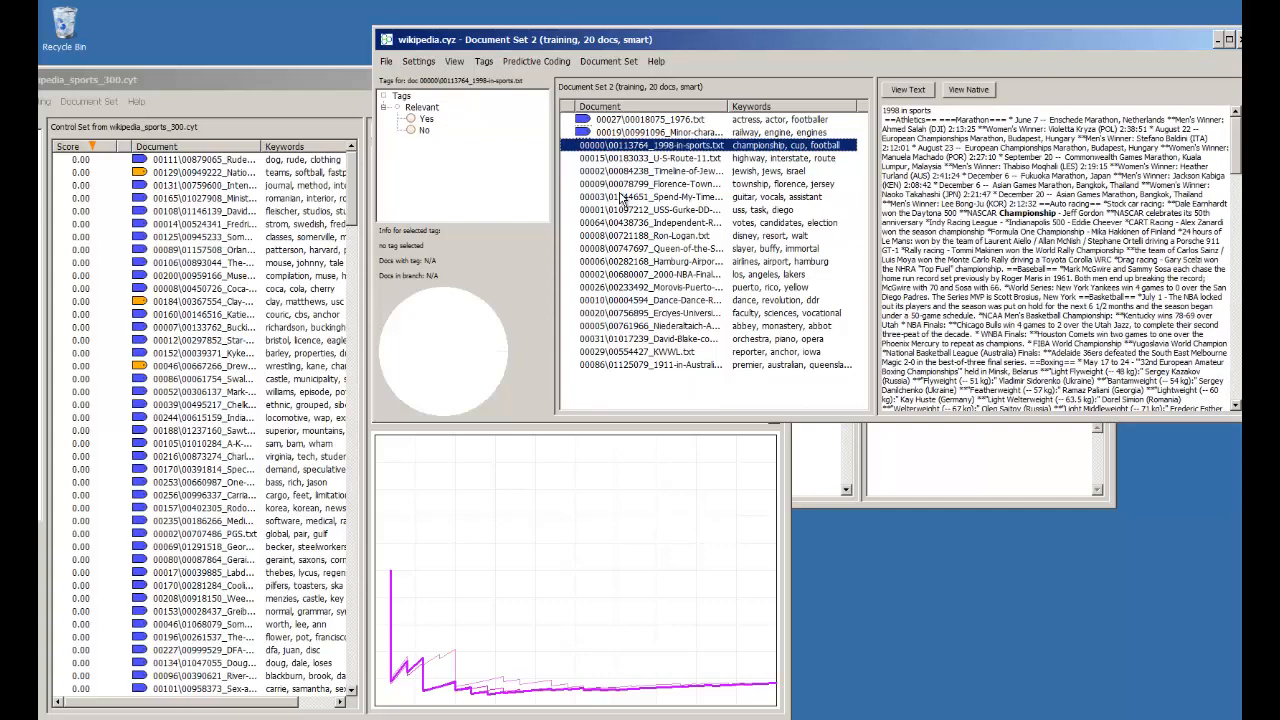
pyautogui.press('y')
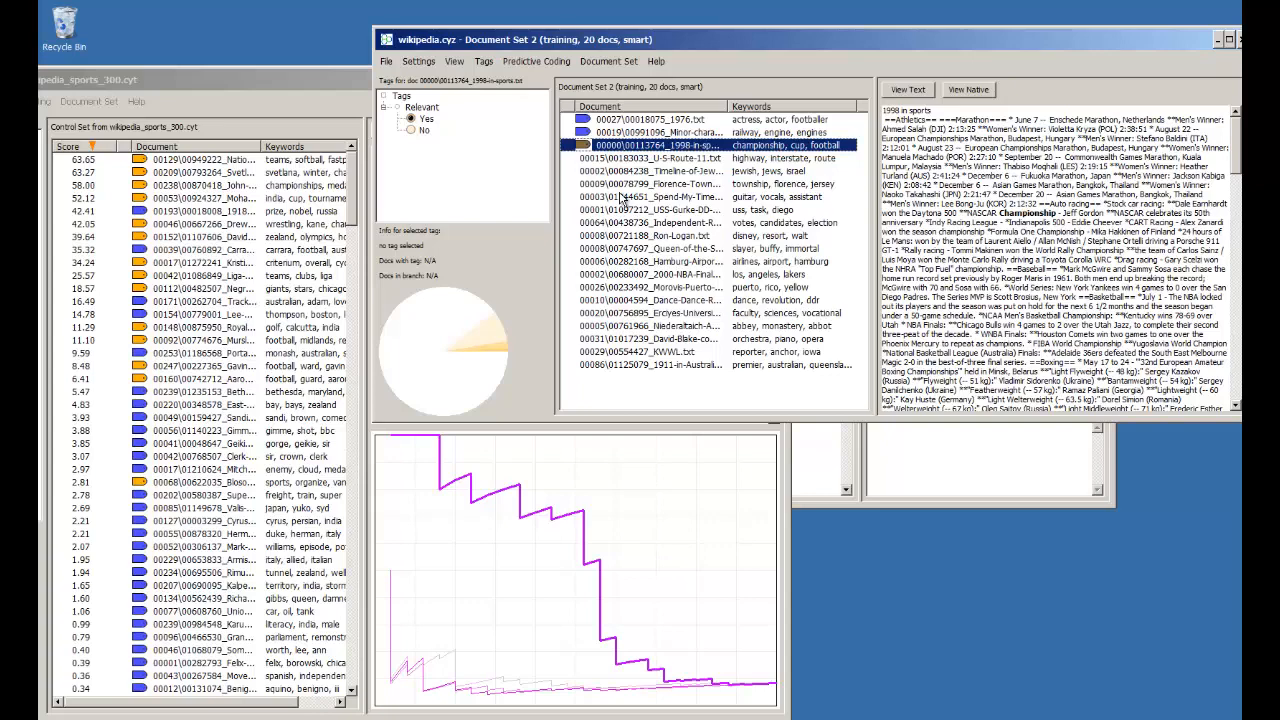
# Step: Tag the next seven training documents, from U-S-Route-11 through the Disney resort document, Relevant: No
pyautogui.press('Down')
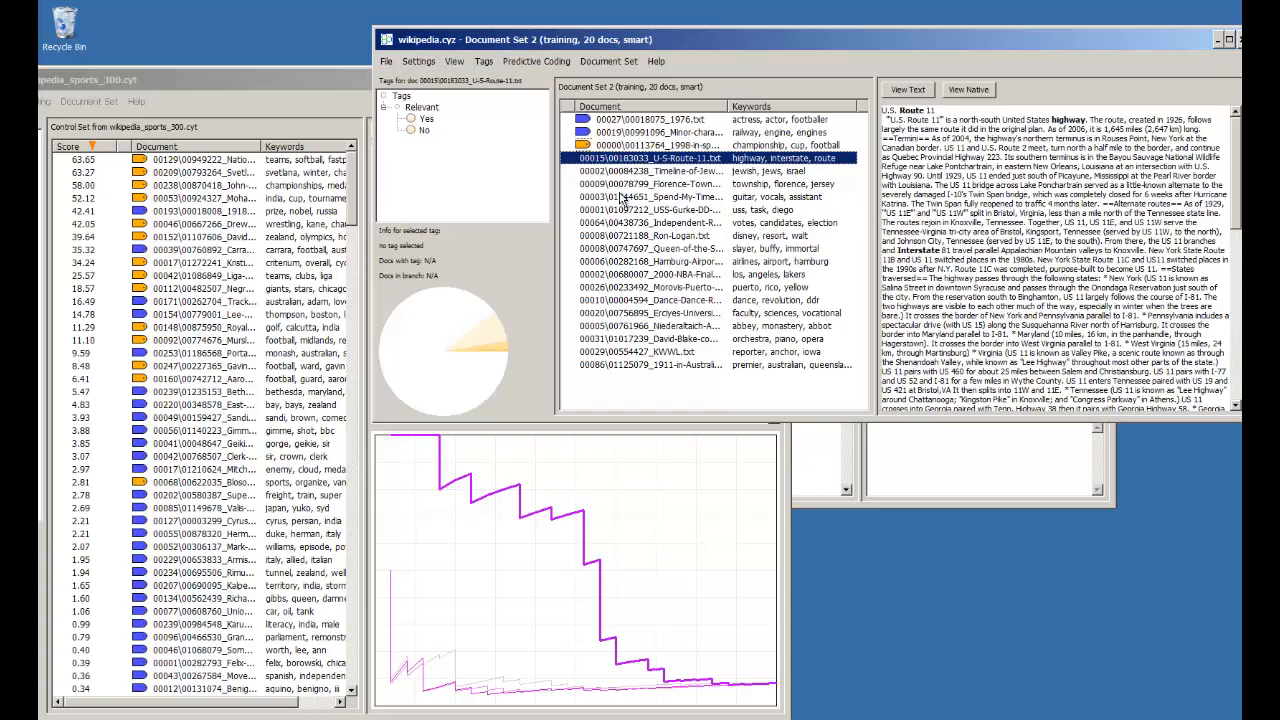
pyautogui.press('Down')
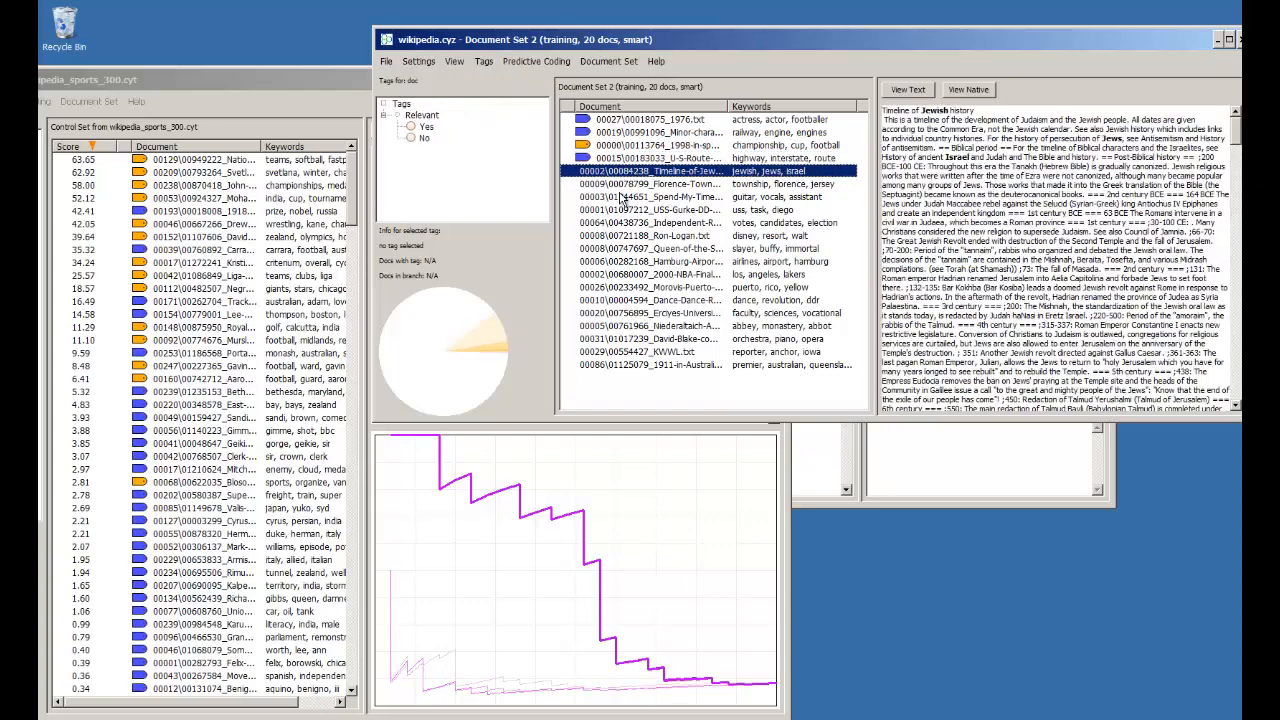
pyautogui.press('Down')
pyautogui.press('Down')
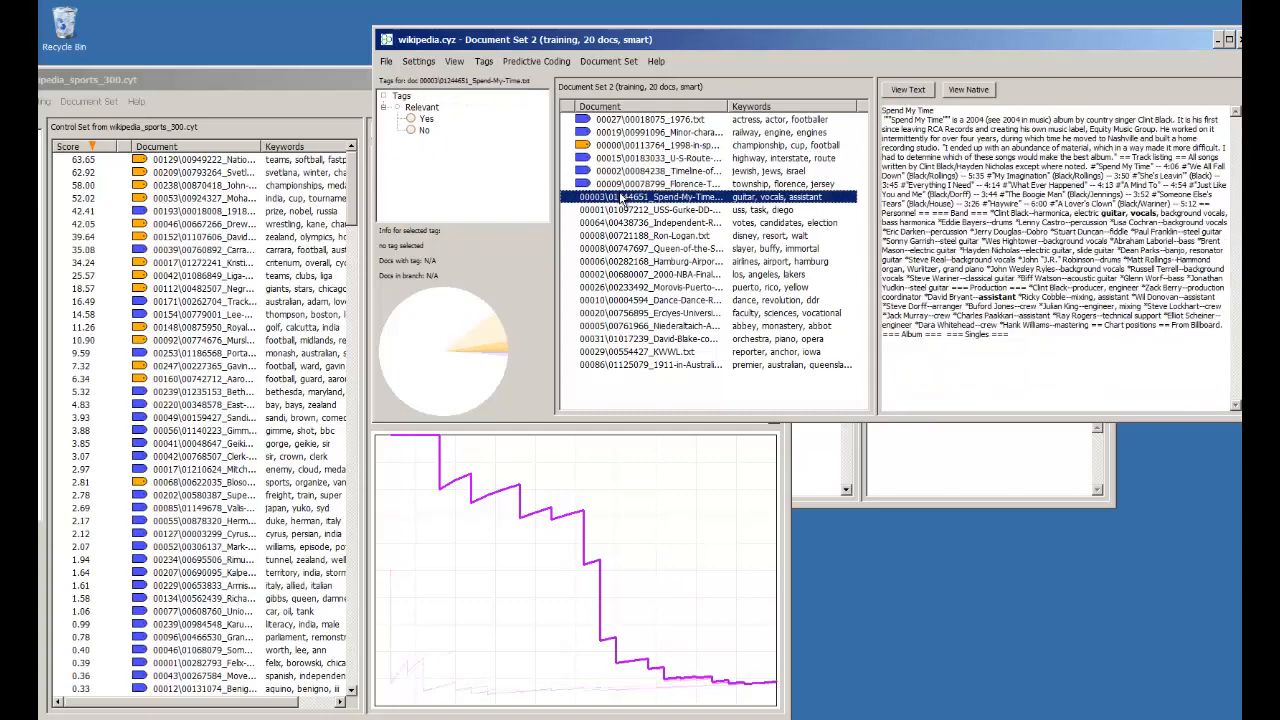
pyautogui.press('Down')
pyautogui.press('Down')
pyautogui.press('Down')
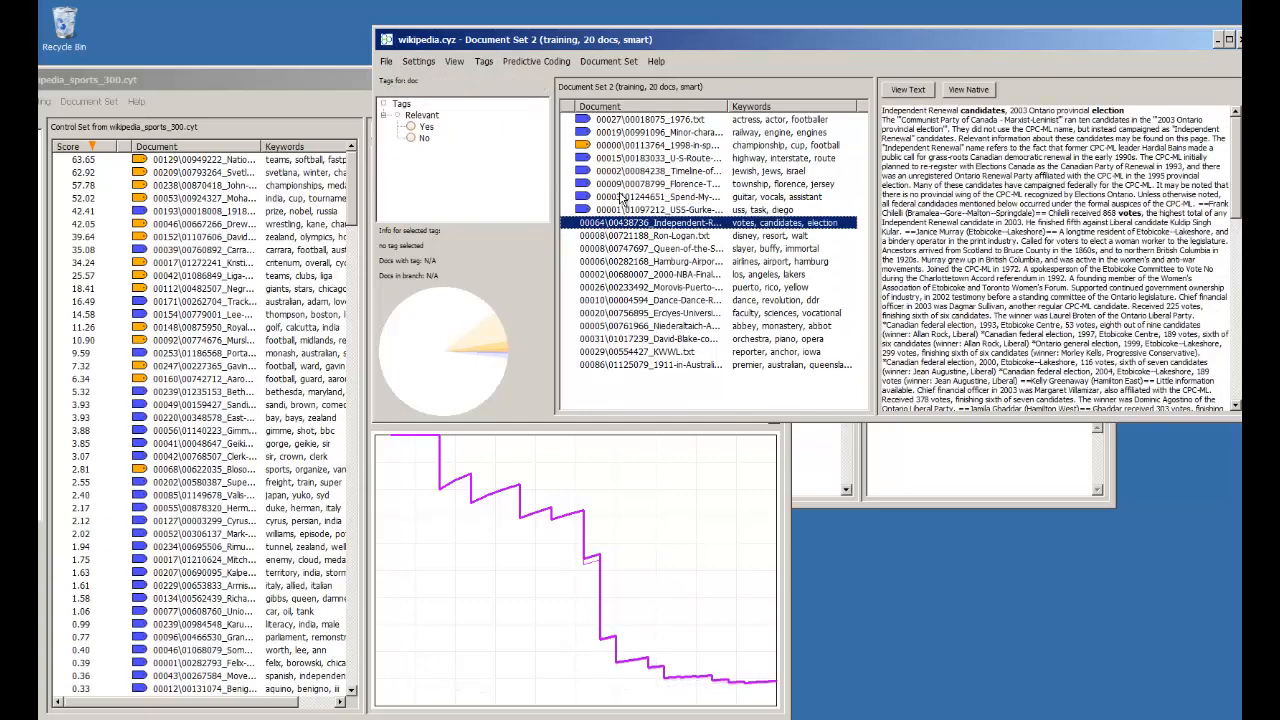
pyautogui.press('Down')
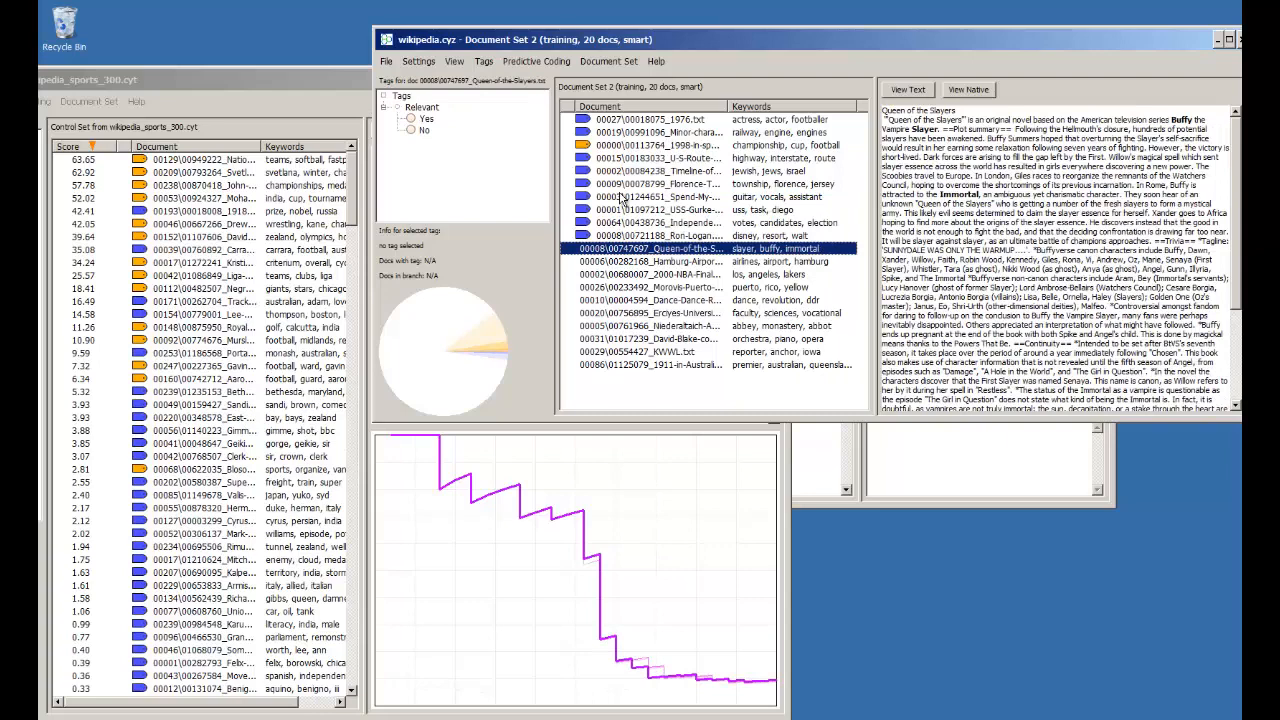
# Step: Tag the Queen-of-the-Slayers and Hamburg-Airport documents Relevant: No, and the 2000-NBA-Finals document Relevant: Yes
pyautogui.press('Down')
pyautogui.press('Down')
pyautogui.press('Down')
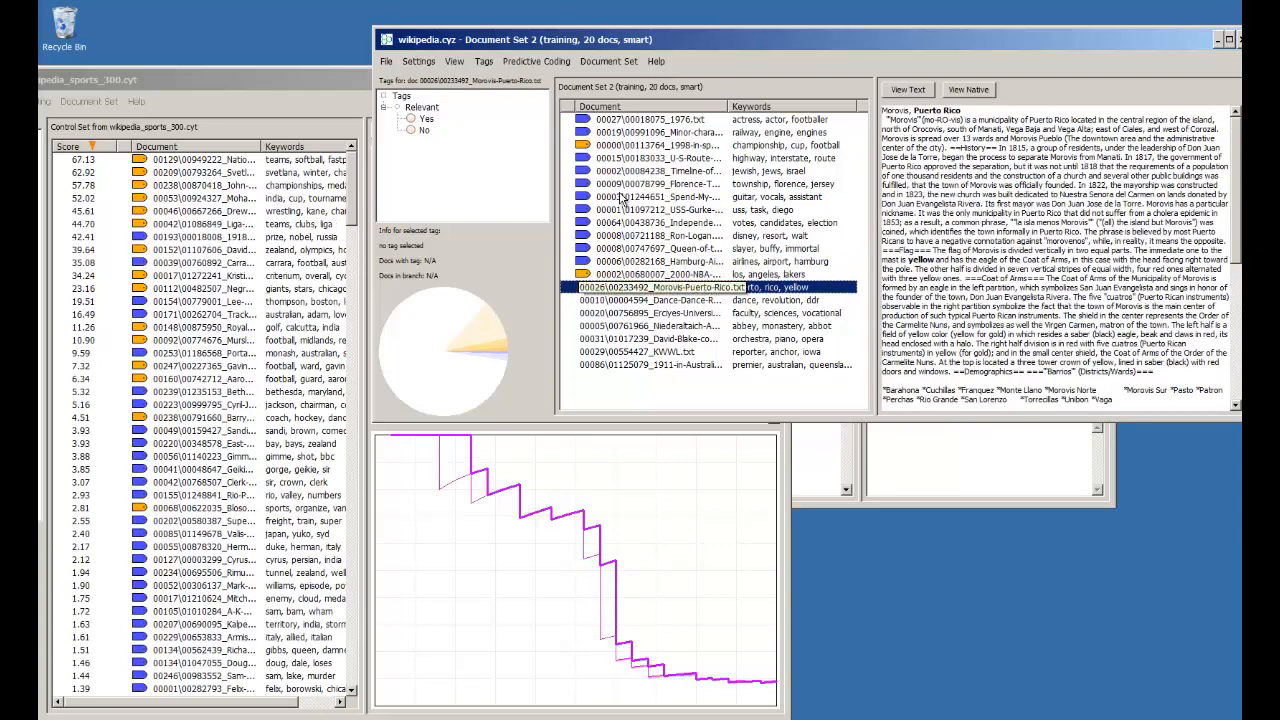
# Step: Tag the remaining training documents, from Morovis-Puerto-Rico through 1911-in-Australia, Relevant: No
pyautogui.press('Down')
pyautogui.press('Down')
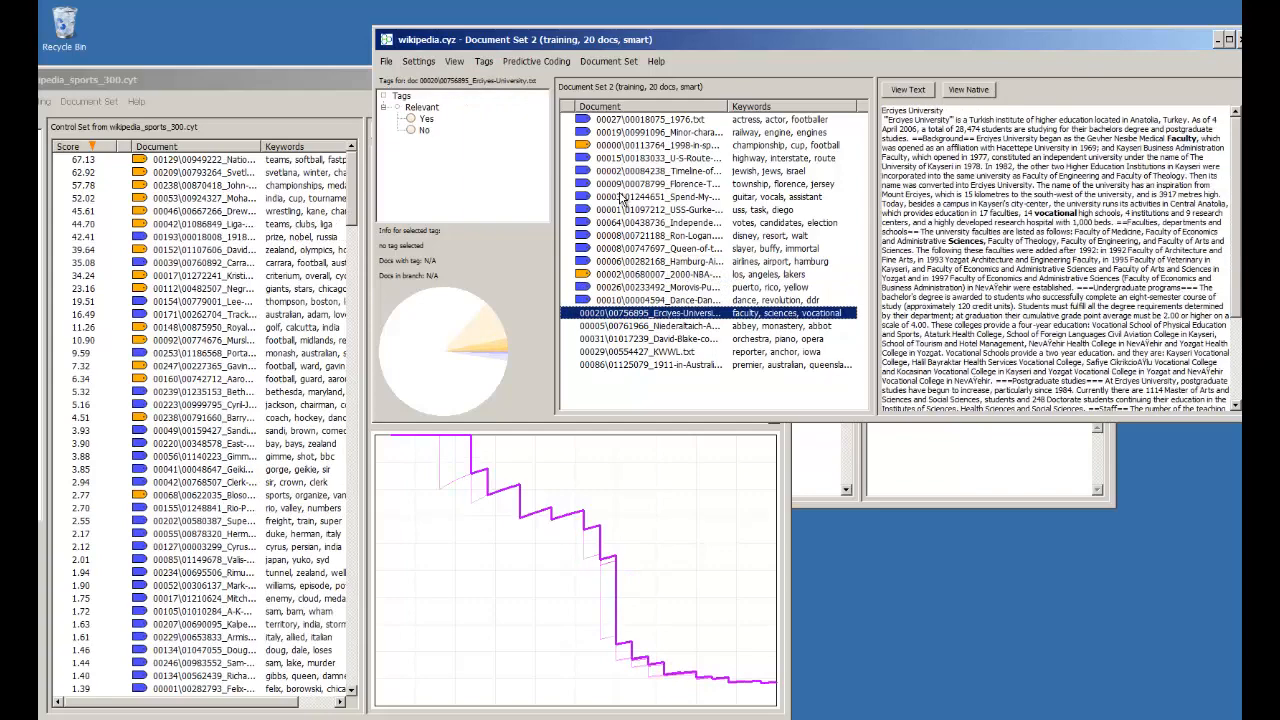
pyautogui.press('Down')
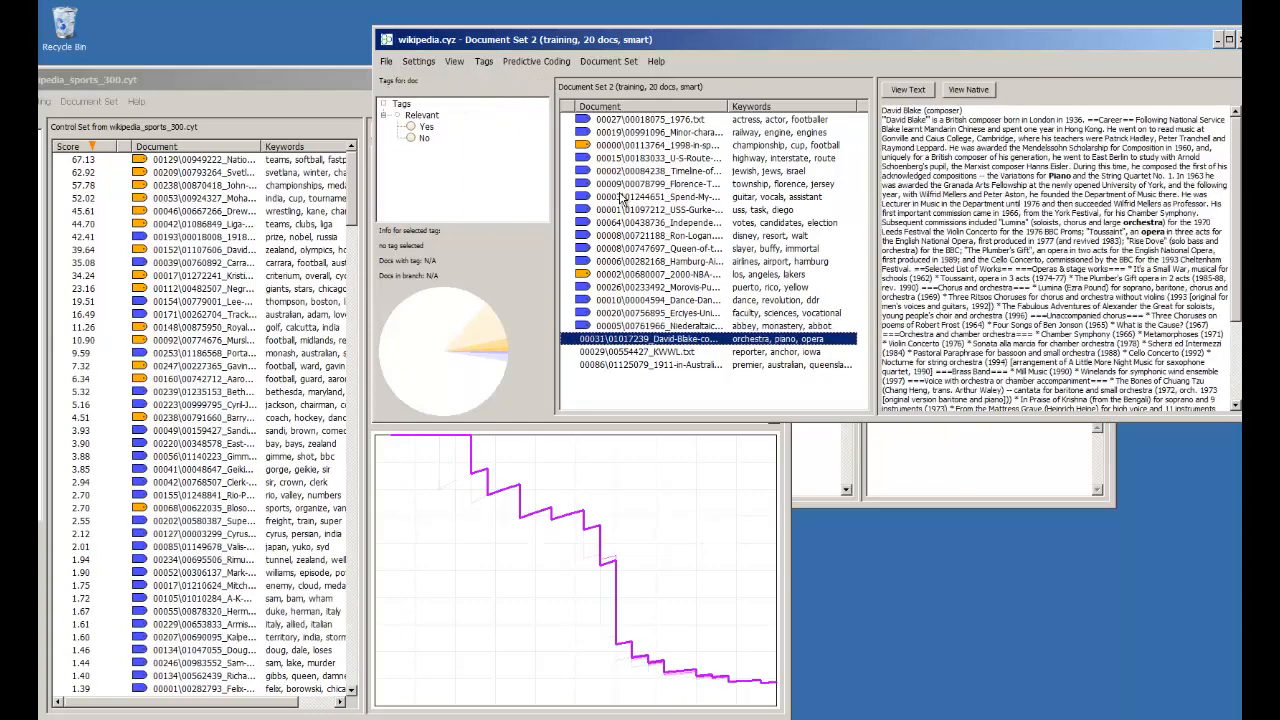
pyautogui.press('Down')
pyautogui.press('Down')
pyautogui.press('n')
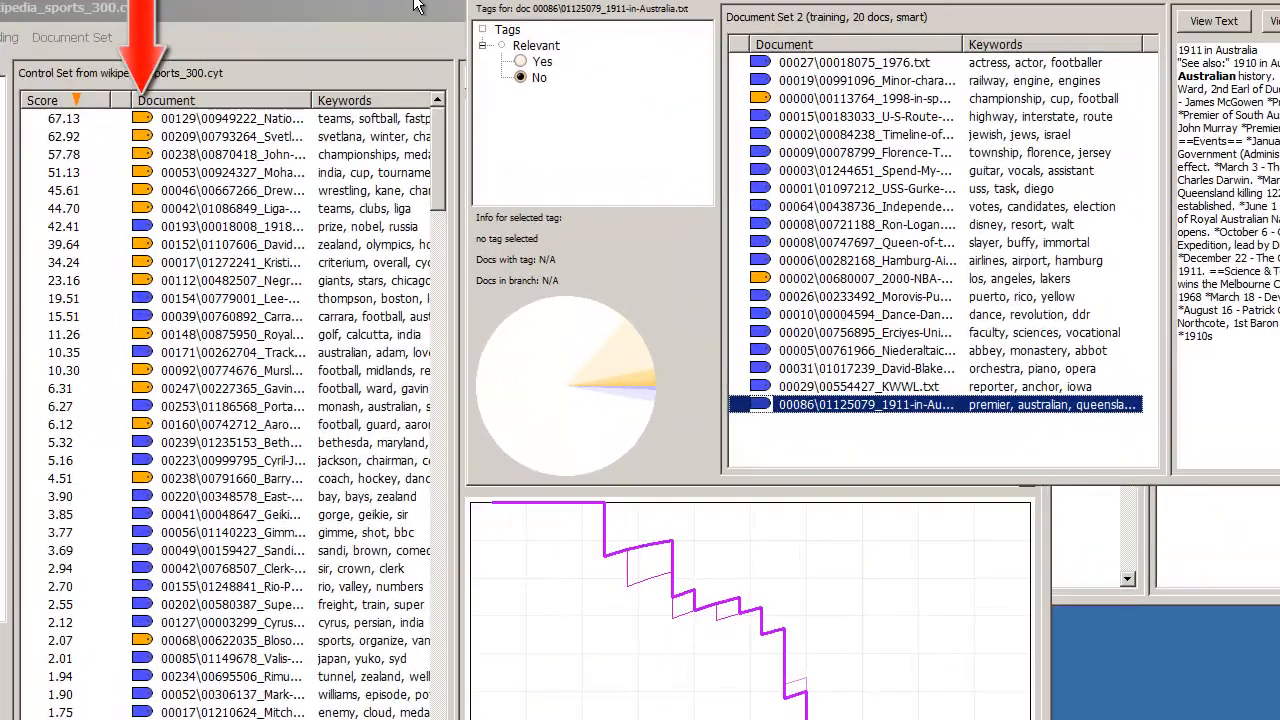
# Step: Examine the control set's documents ranked by score in their own window, and return to the Document Set 2 window
pyautogui.click(417, 5)
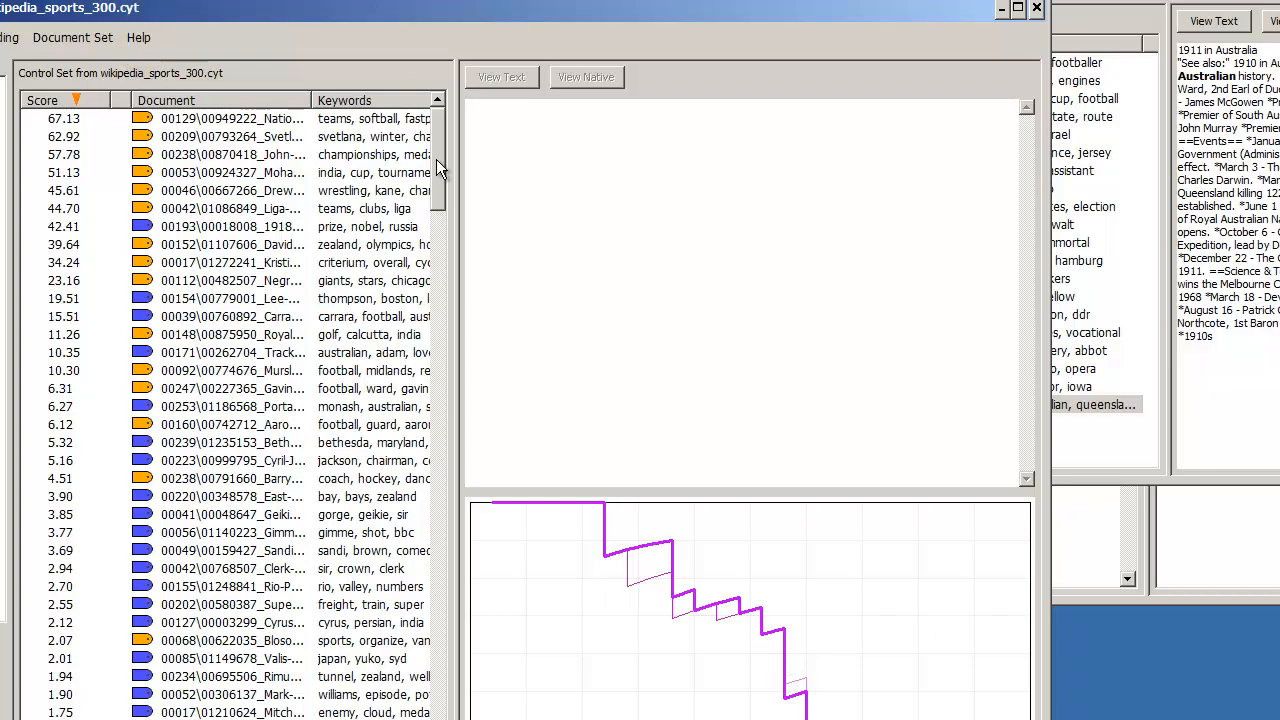
pyautogui.moveTo(436, 159); pyautogui.dragTo(492, 135)
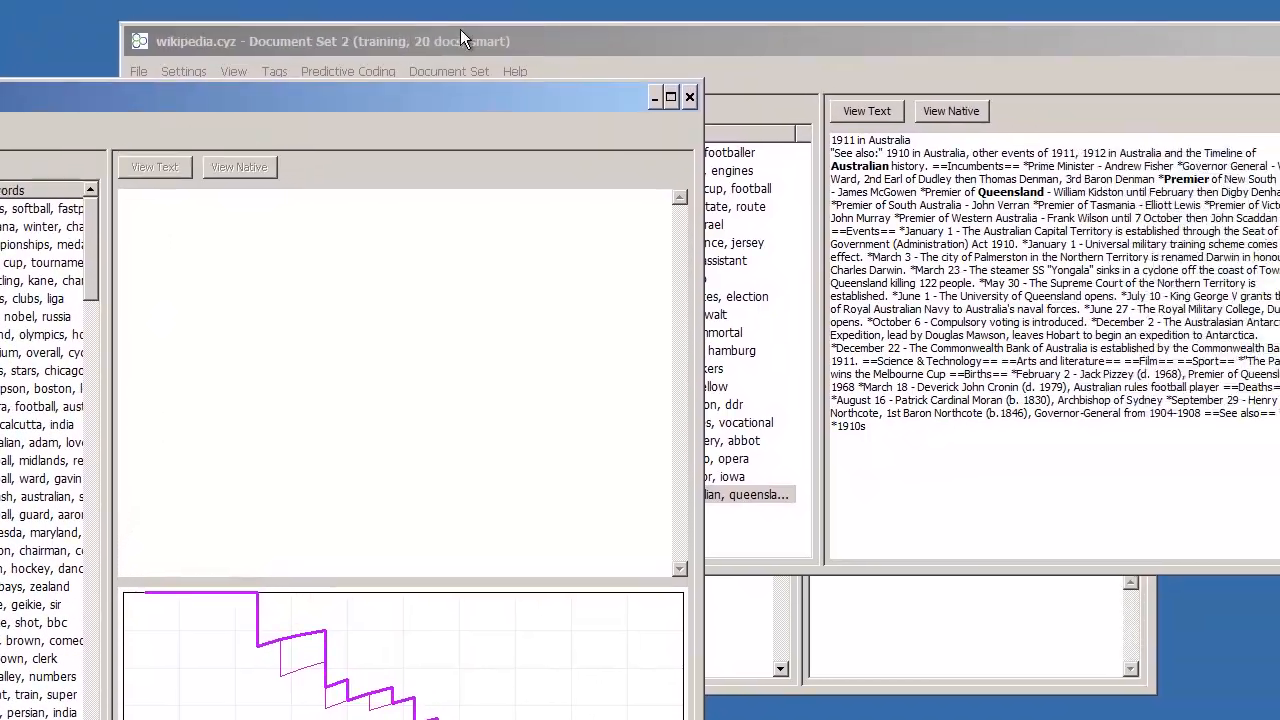
pyautogui.click(404, 53)
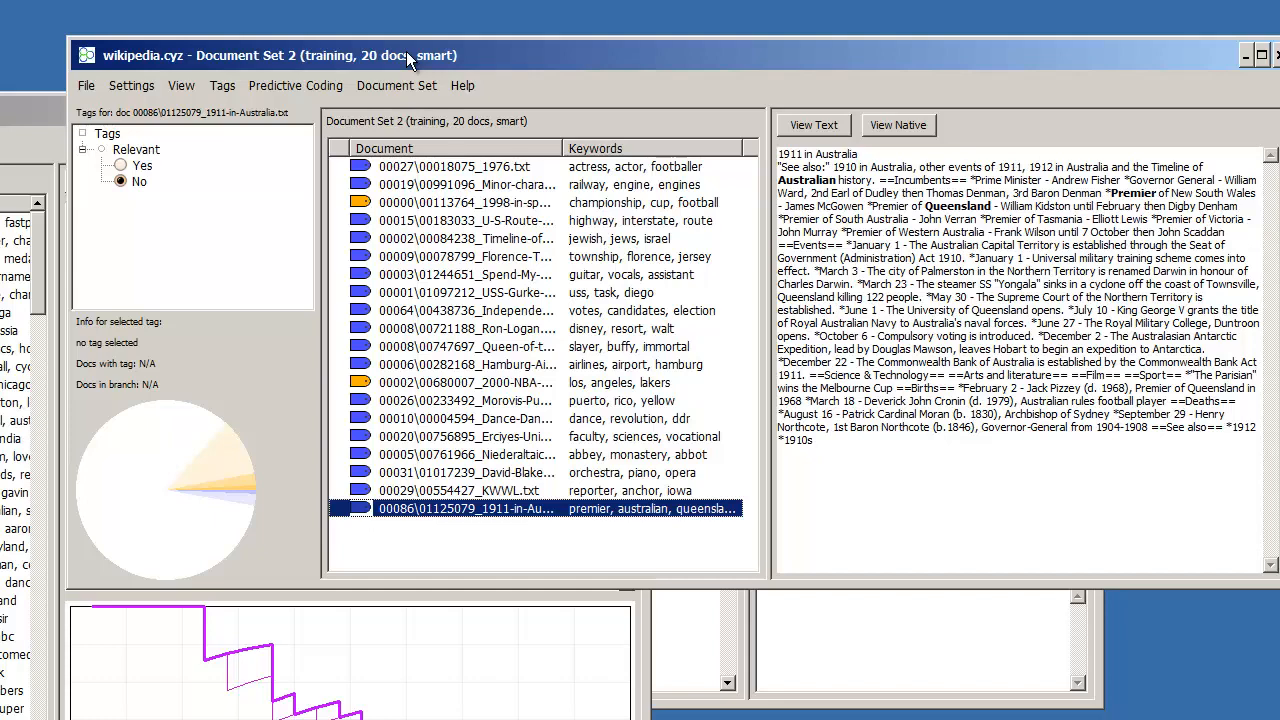
# Step: Create another smart training set of 10 documents and place its window over Document Set 2, beside the control set list
pyautogui.click(300, 84)
pyautogui.moveTo(308, 118)
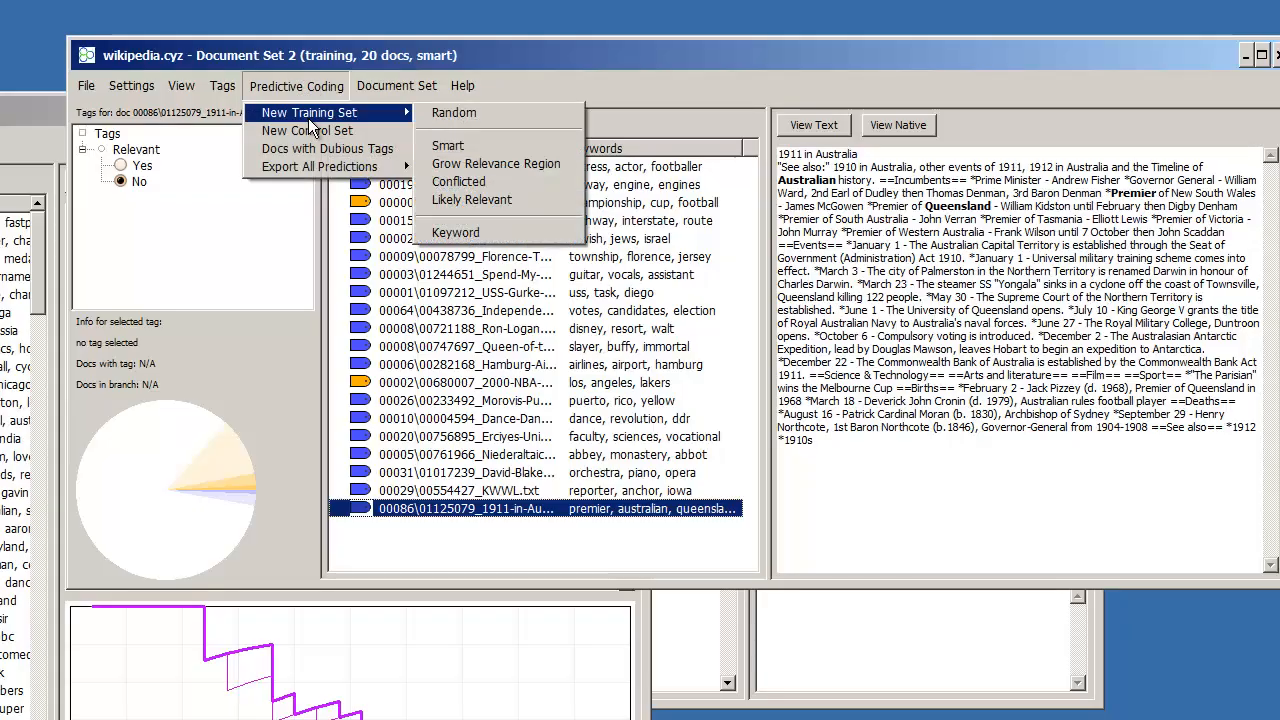
pyautogui.click(455, 146)
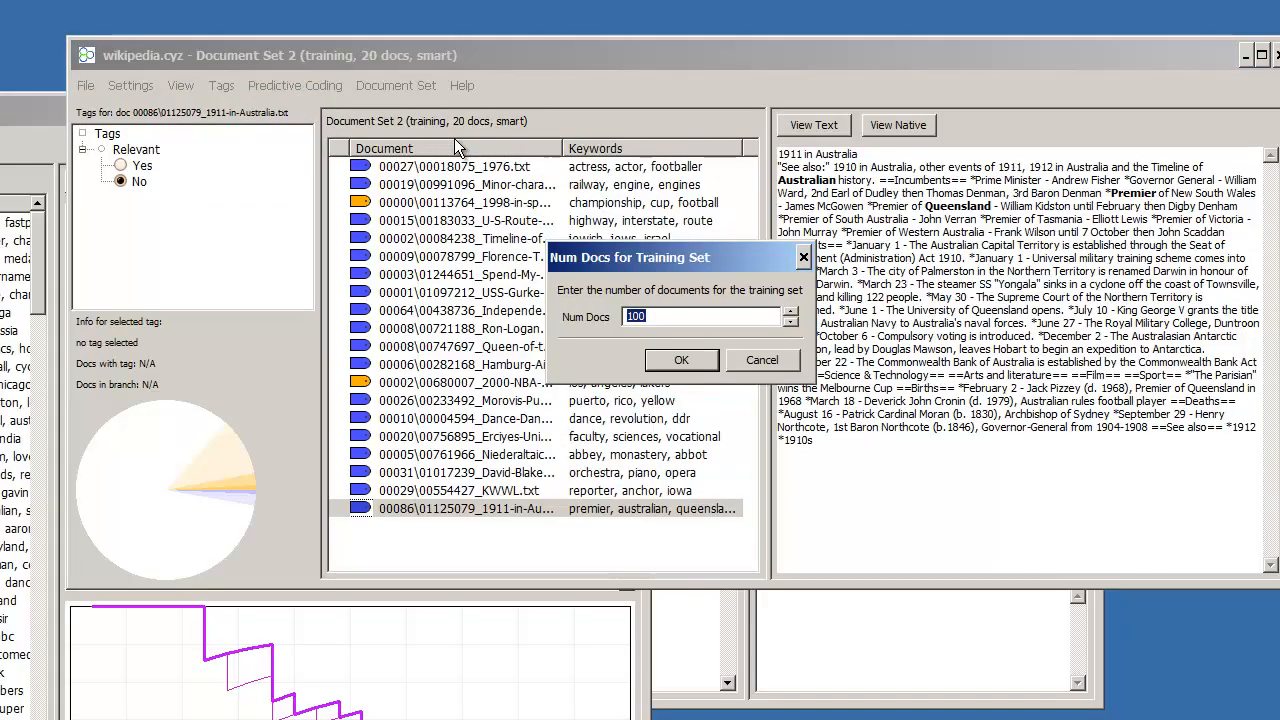
pyautogui.press('Return')
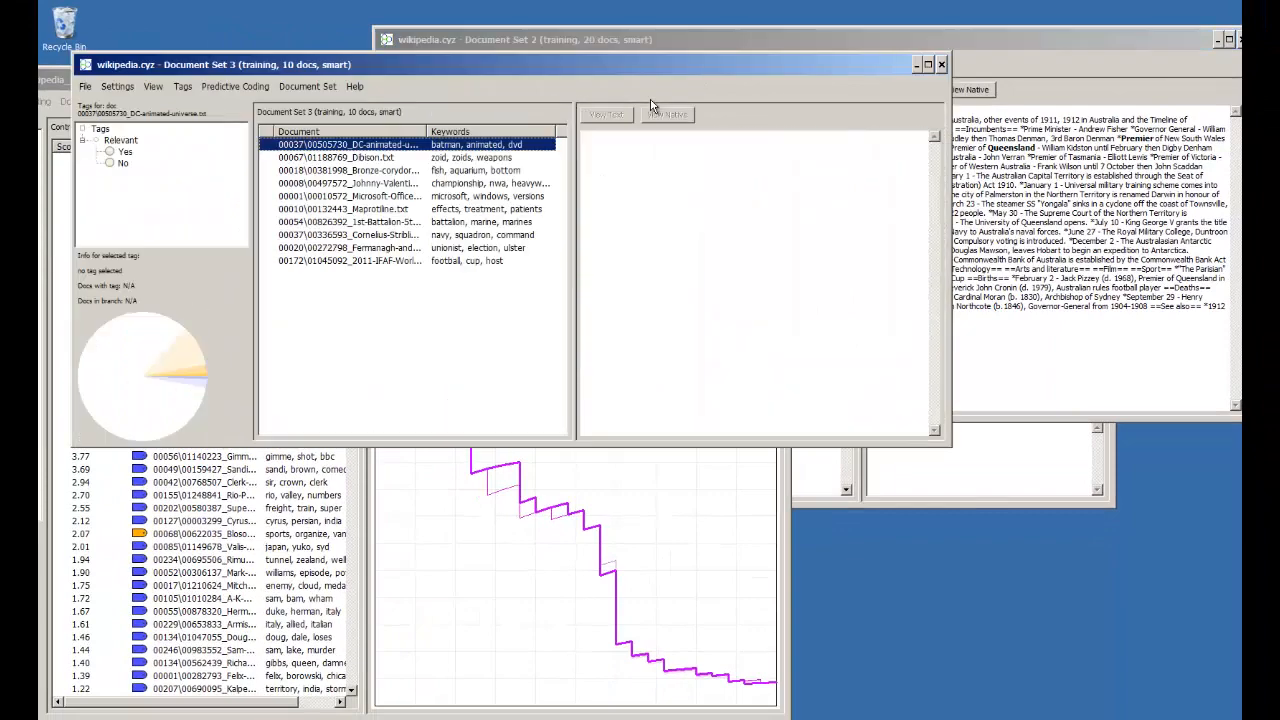
pyautogui.moveTo(524, 67); pyautogui.dragTo(830, 31)
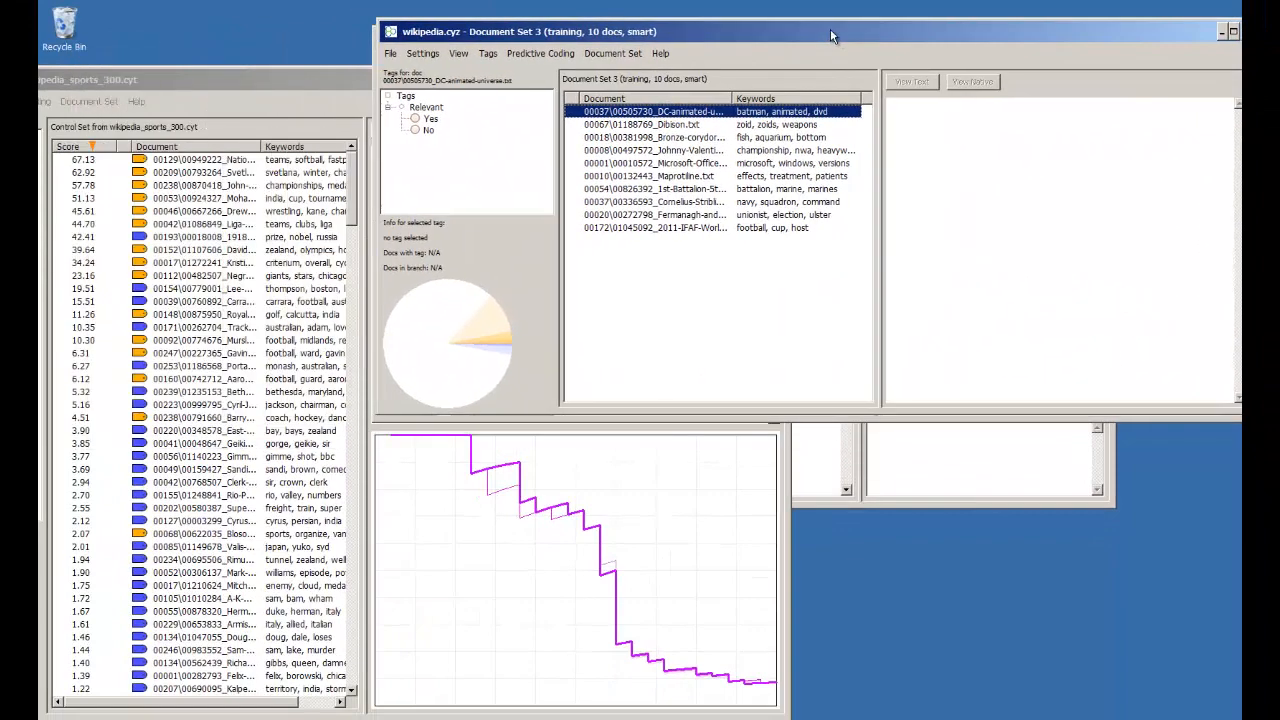
# Step: Tag the DC-animated-universe, Dibison, Bronze-corydoras and Microsoft-Office documents Relevant: No, and the Johnny-Valentine document Relevant: Yes
pyautogui.click(778, 117)
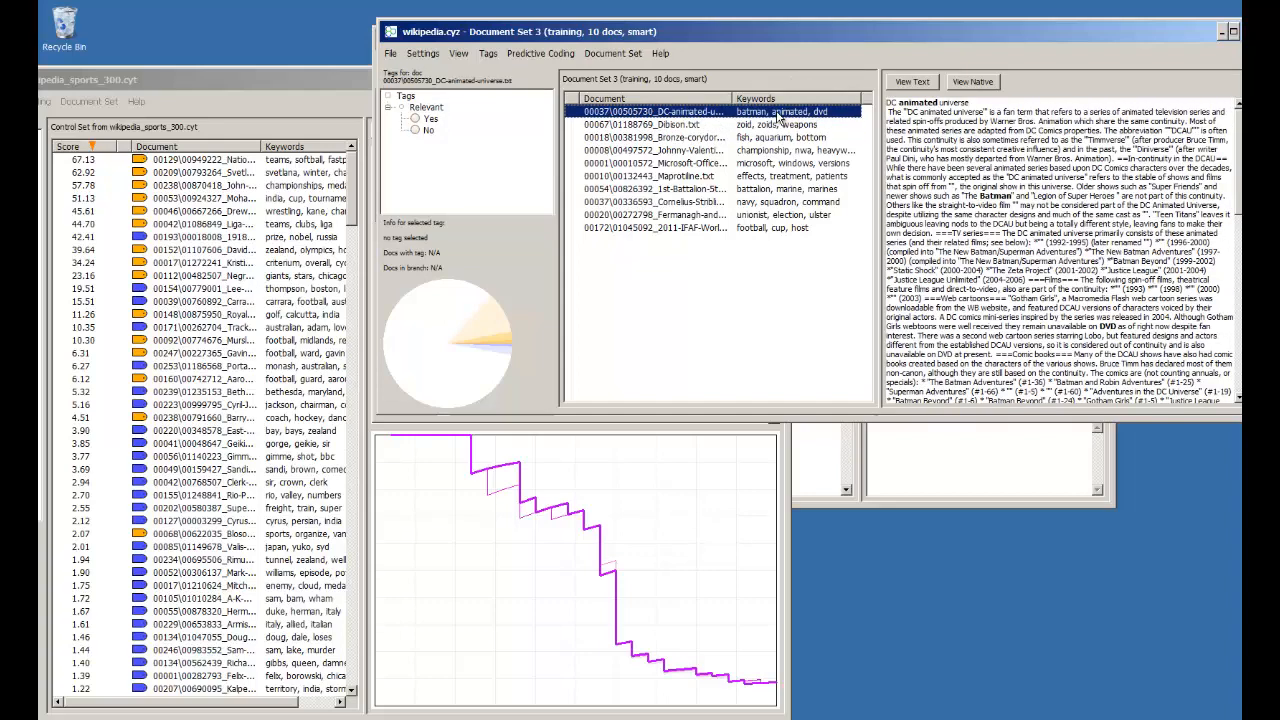
pyautogui.press('Down')
pyautogui.press('Down')
pyautogui.press('Down')
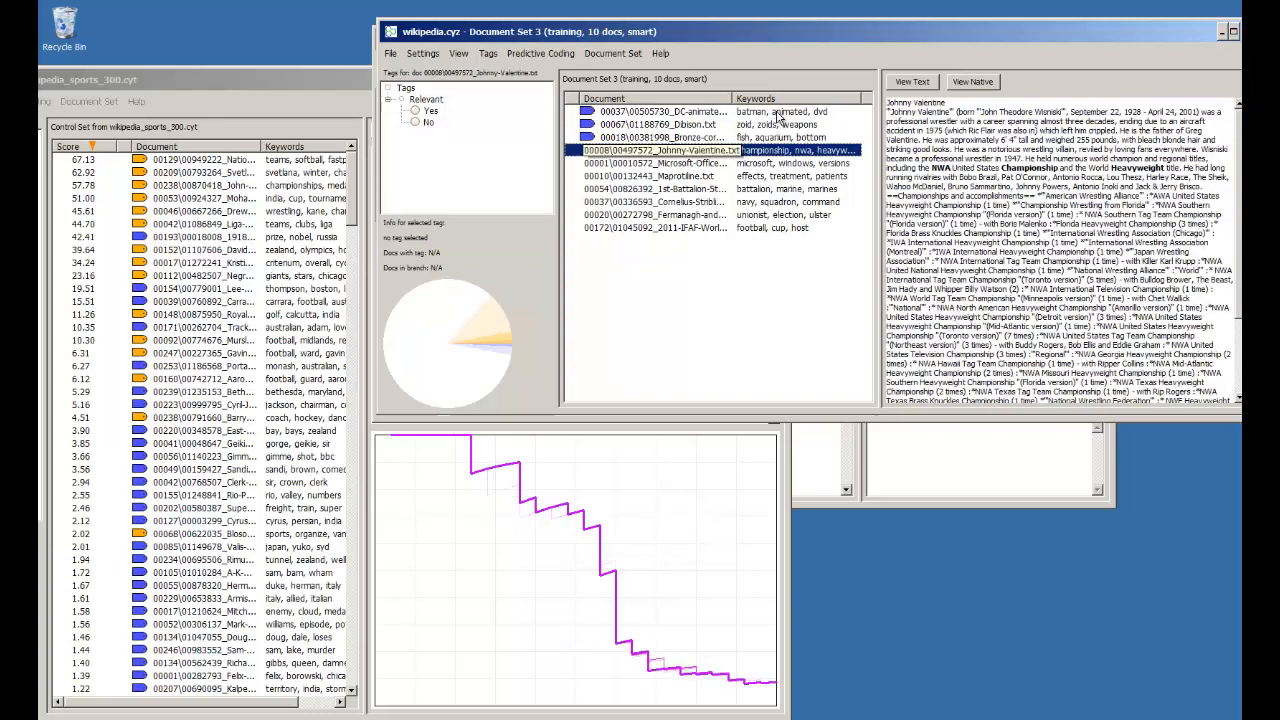
pyautogui.press('Down')
pyautogui.press('Down')
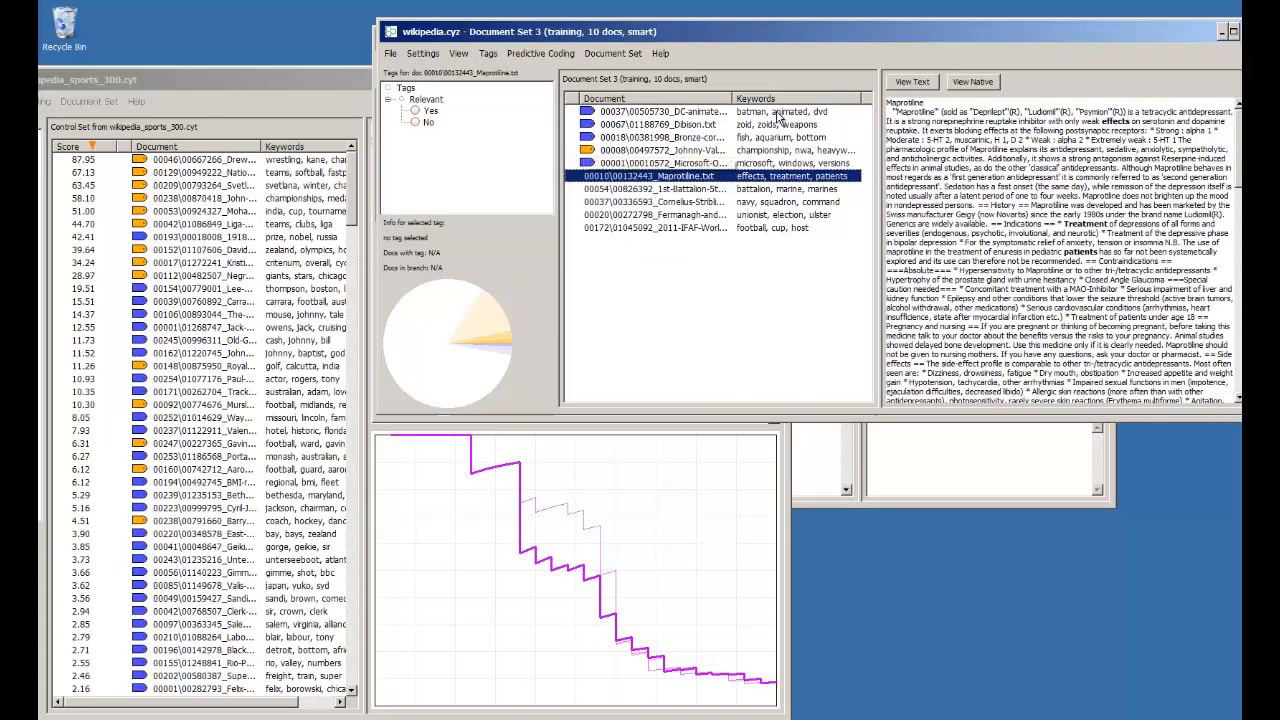
# Step: Tag the training documents from Maprotiline through Fermanagh Relevant: No, and the 2011-IFAF-World-Cup document Relevant: Yes
pyautogui.press('Down')
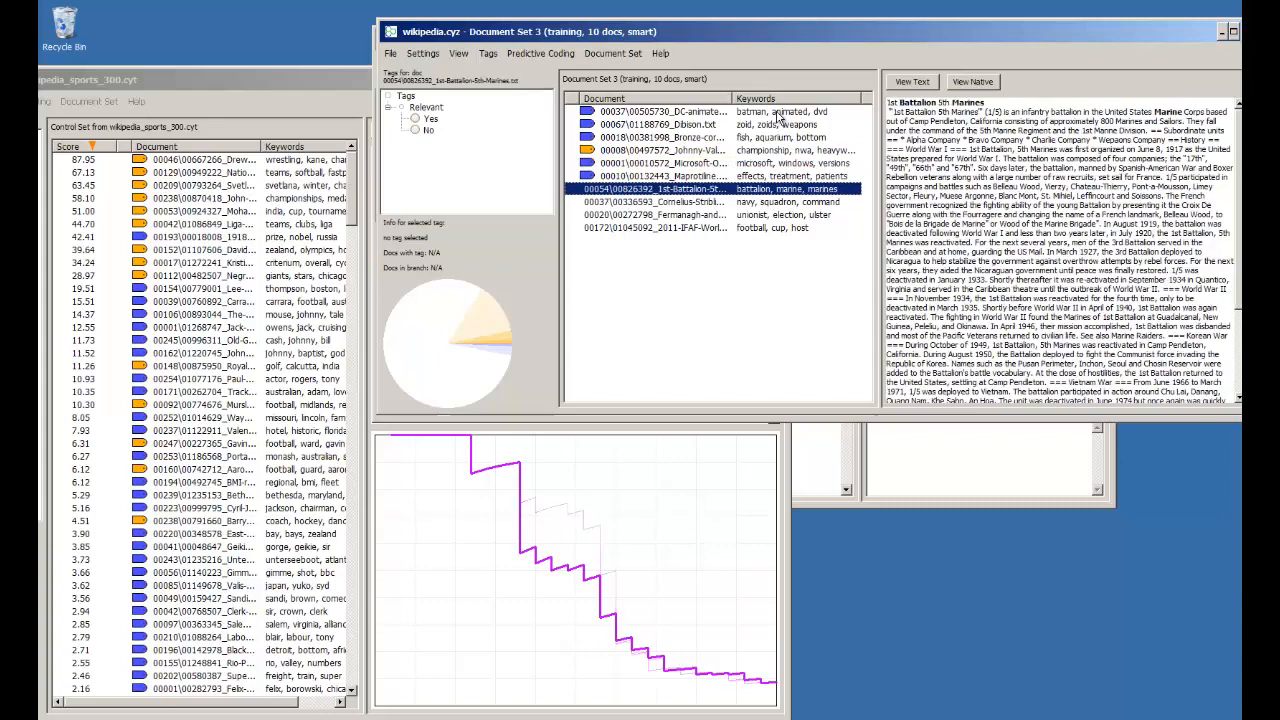
pyautogui.press('Down')
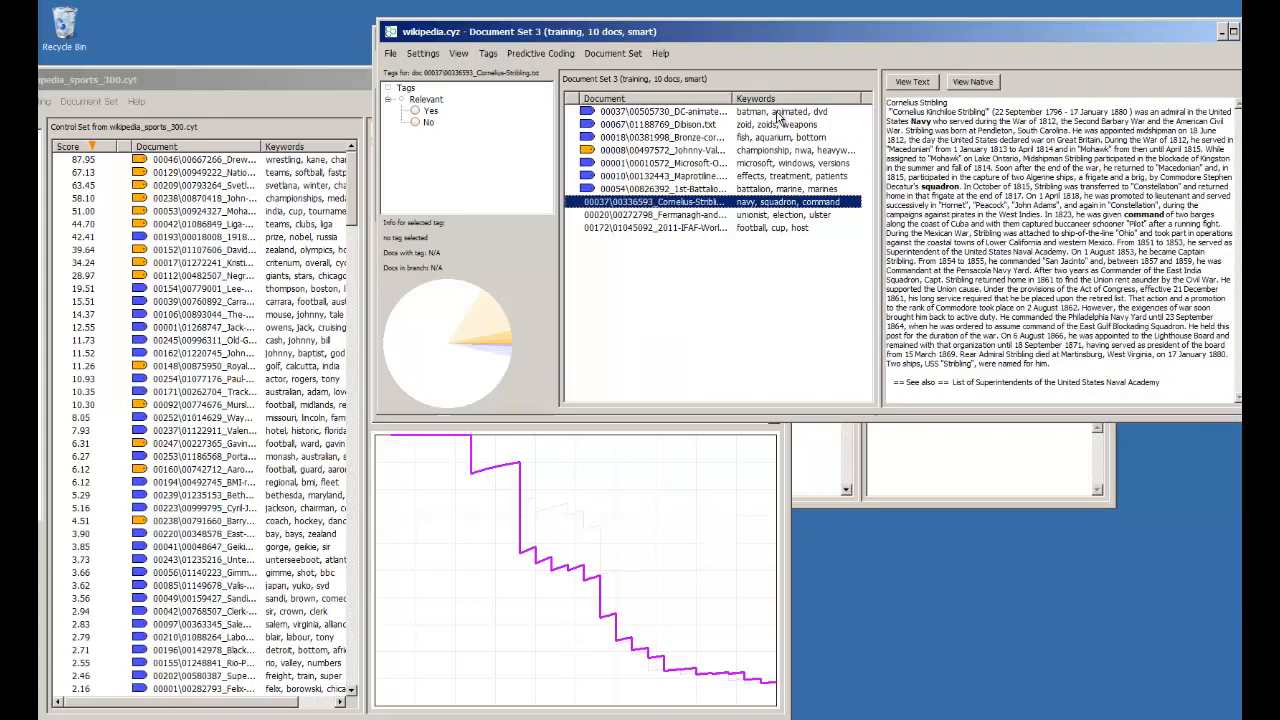
pyautogui.press('Down')
pyautogui.press('Down')
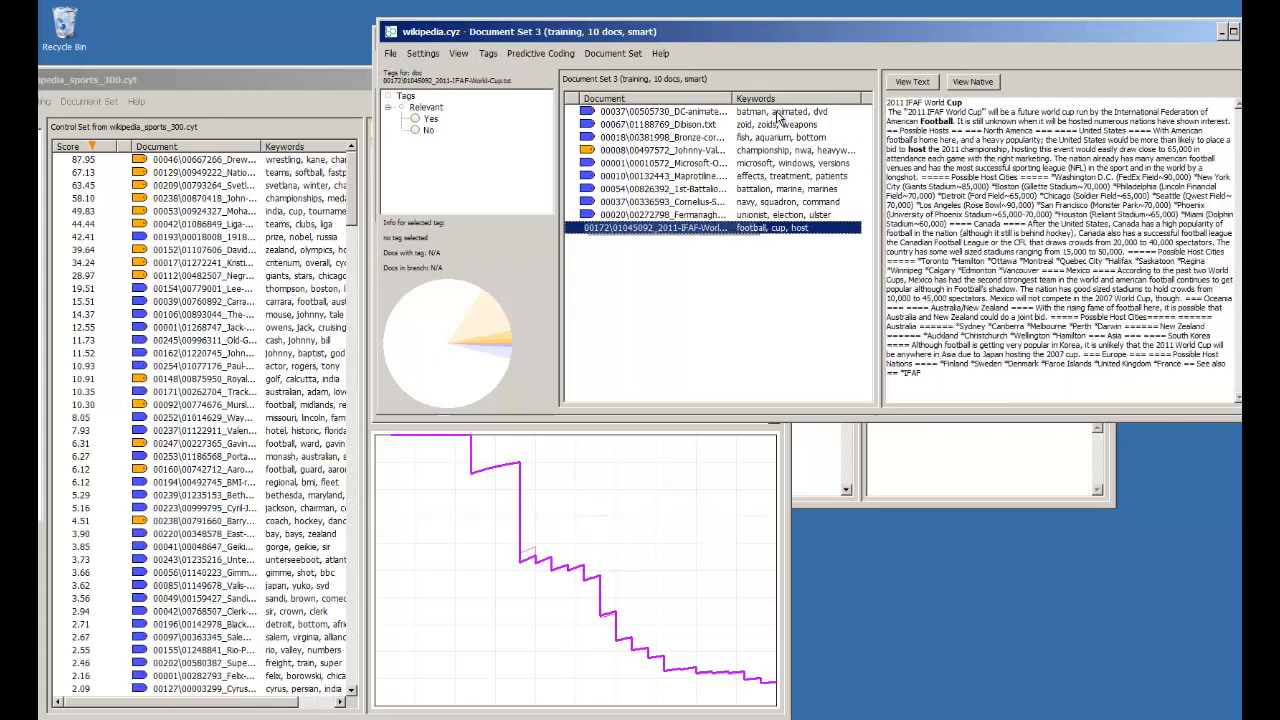
pyautogui.press('y')
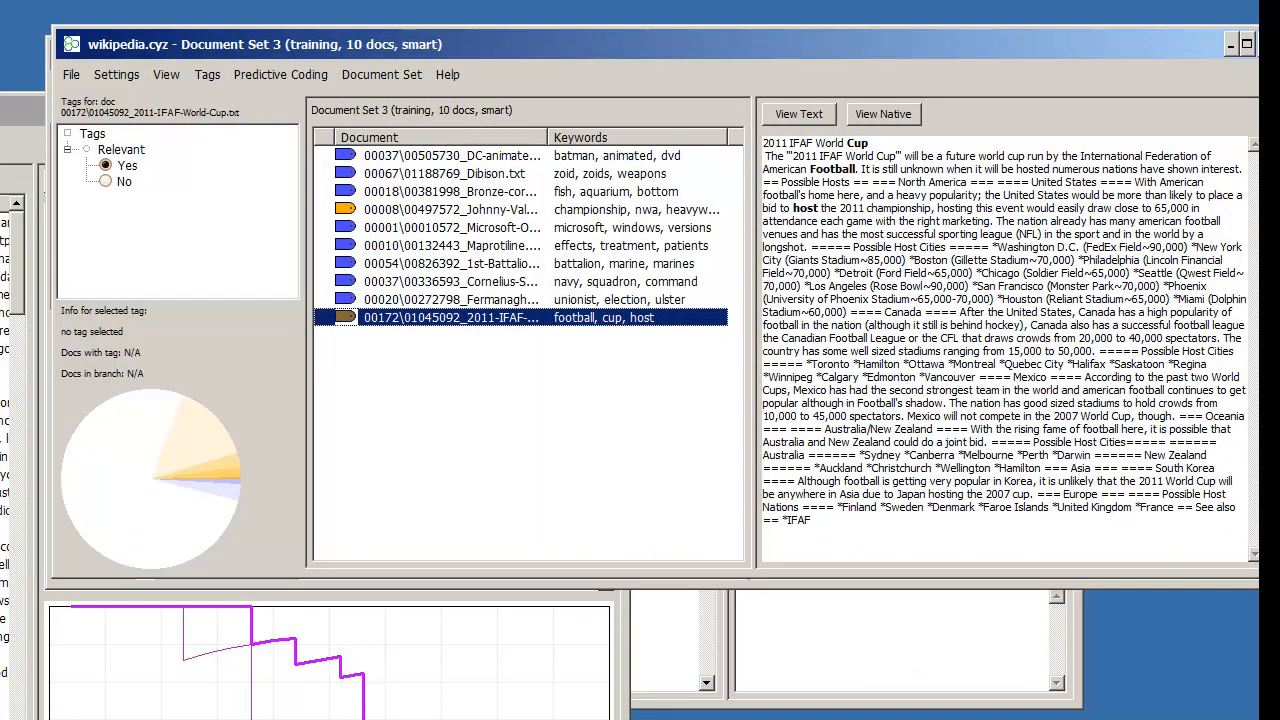
# Step: Create a likely relevant training set of 500 documents
pyautogui.click(260, 78)
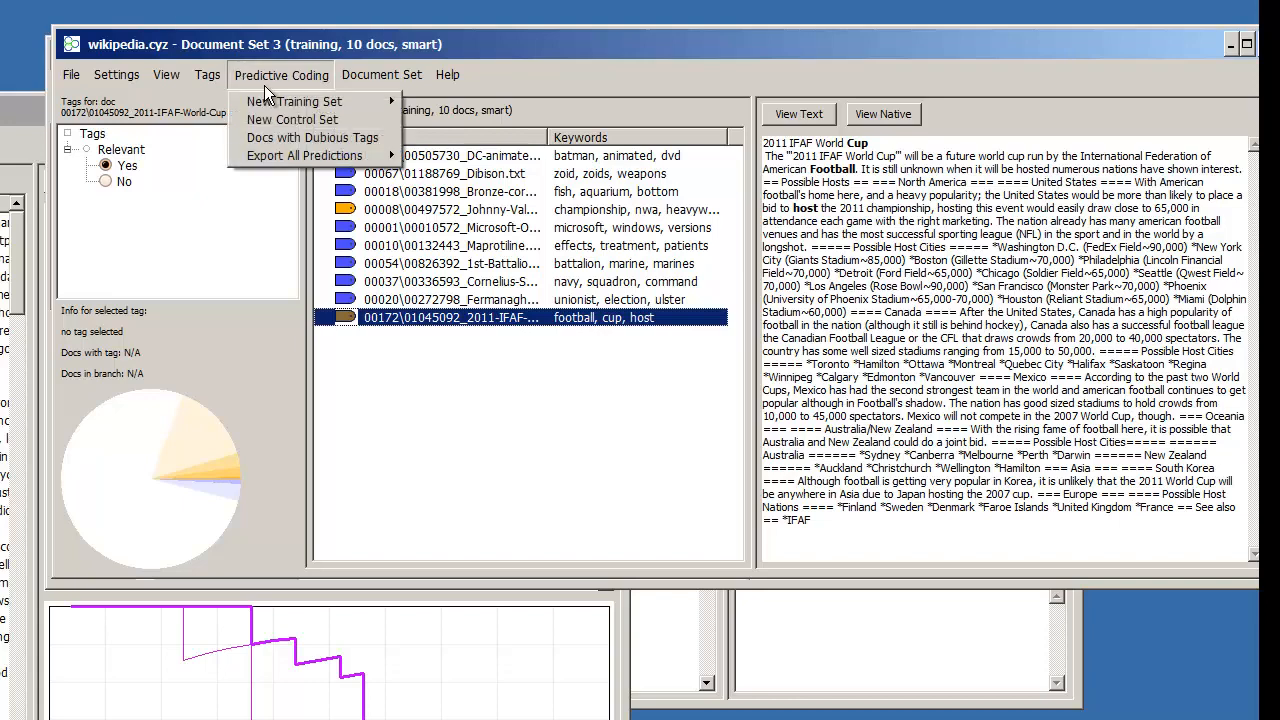
pyautogui.moveTo(295, 101)
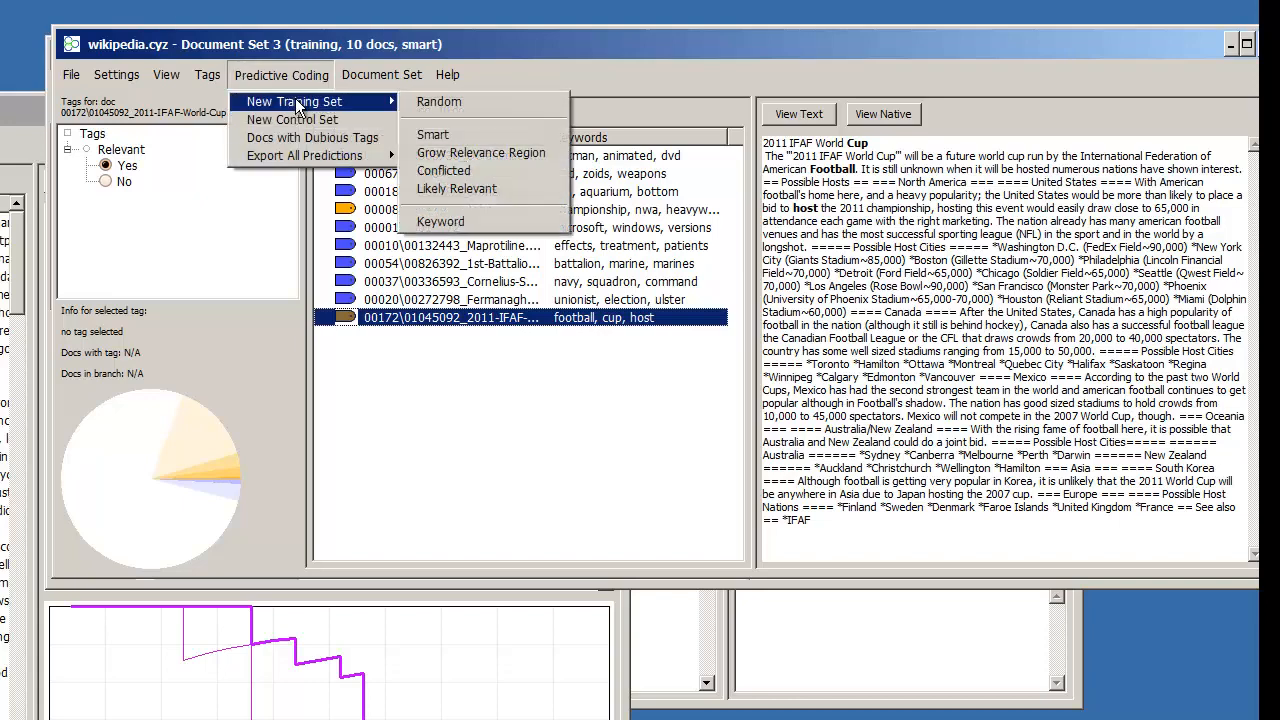
pyautogui.click(463, 190)
pyautogui.write('500')
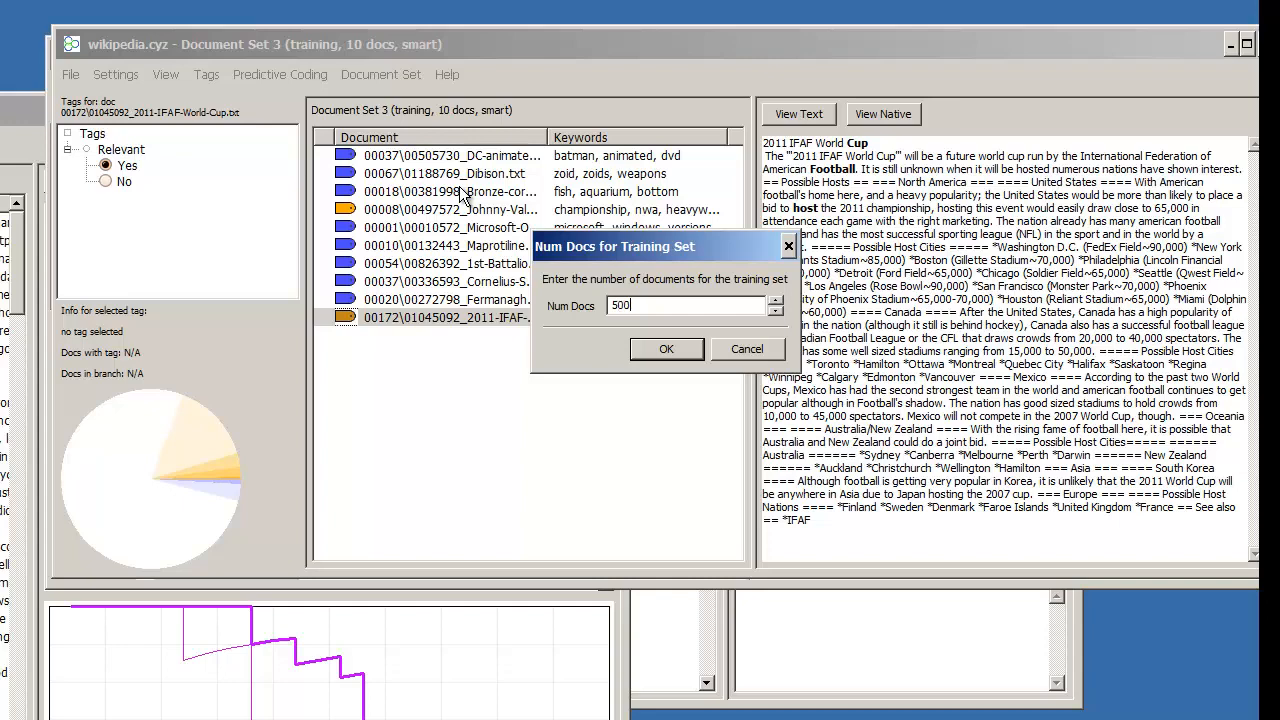
pyautogui.press('Return')
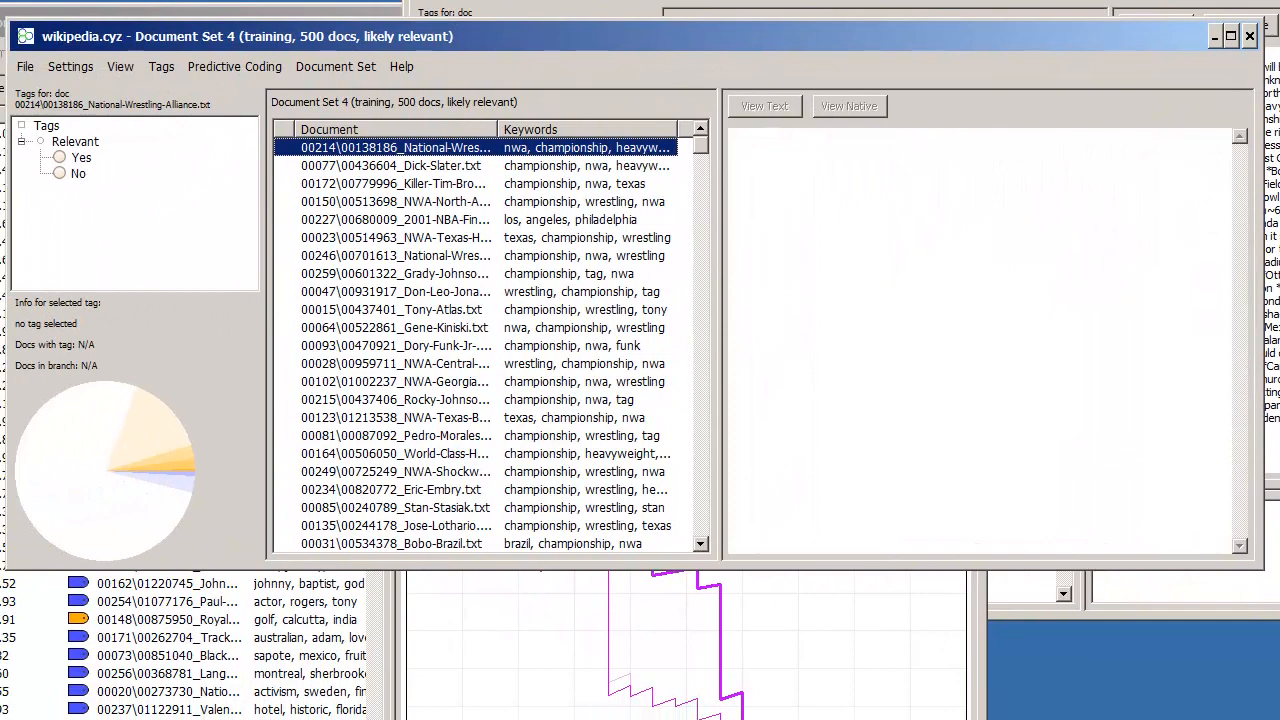
# Step: Widen the Document Set 4 list and its Keywords column, and look through the likely relevant documents down to the end
pyautogui.moveTo(720, 149); pyautogui.dragTo(836, 155)
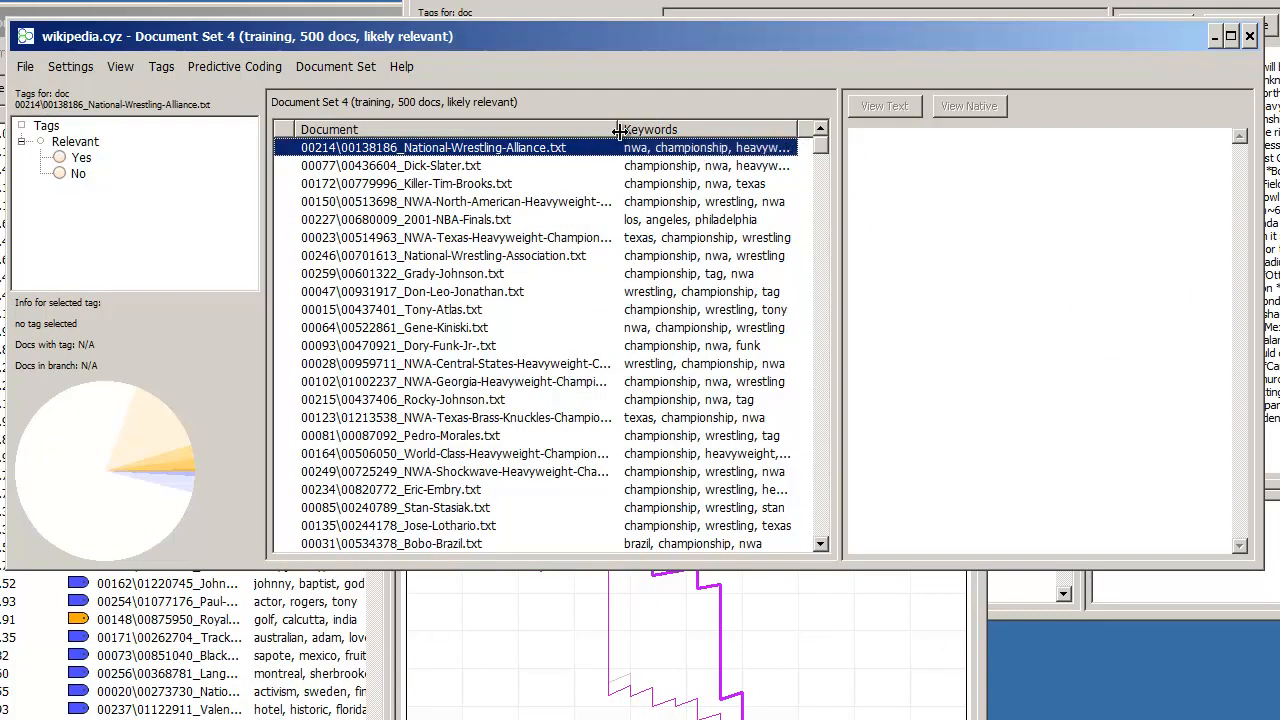
pyautogui.moveTo(620, 131); pyautogui.dragTo(558, 131)
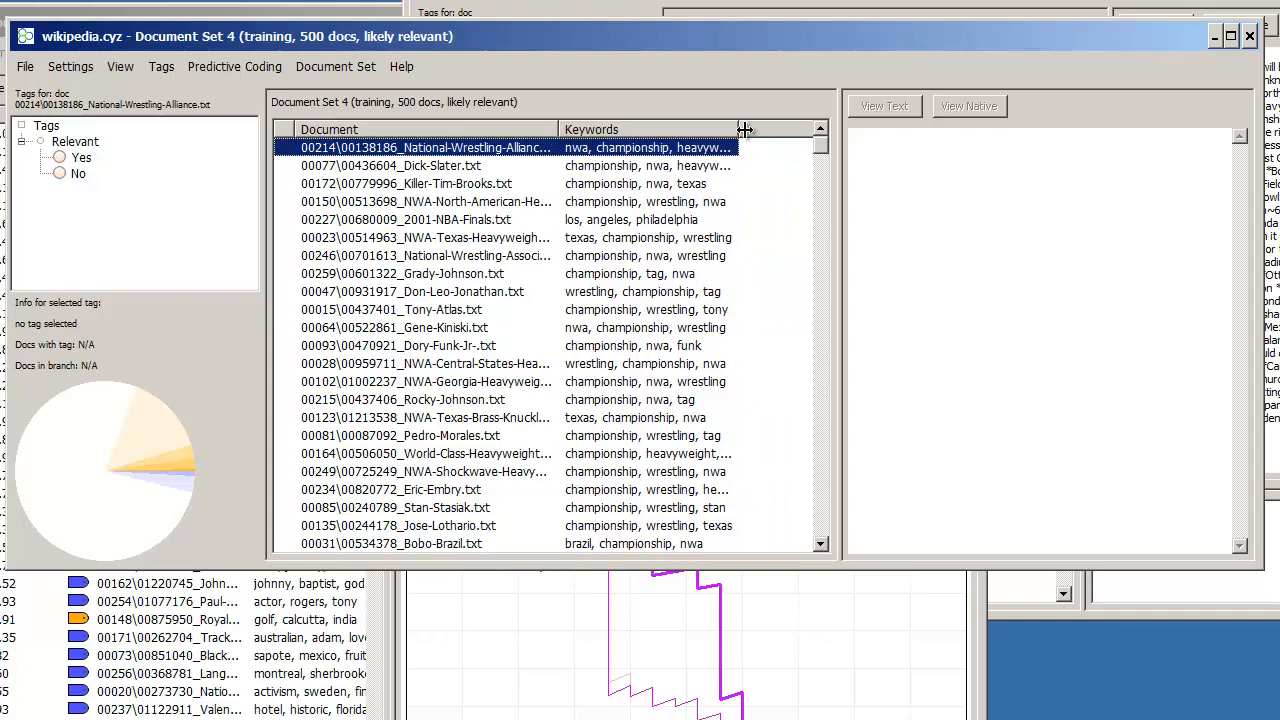
pyautogui.moveTo(738, 130)
pyautogui.mouseDown()
pyautogui.moveTo(795, 135)
pyautogui.moveTo(825, 158)
pyautogui.moveTo(803, 420)
pyautogui.moveTo(817, 541)
pyautogui.mouseUp()
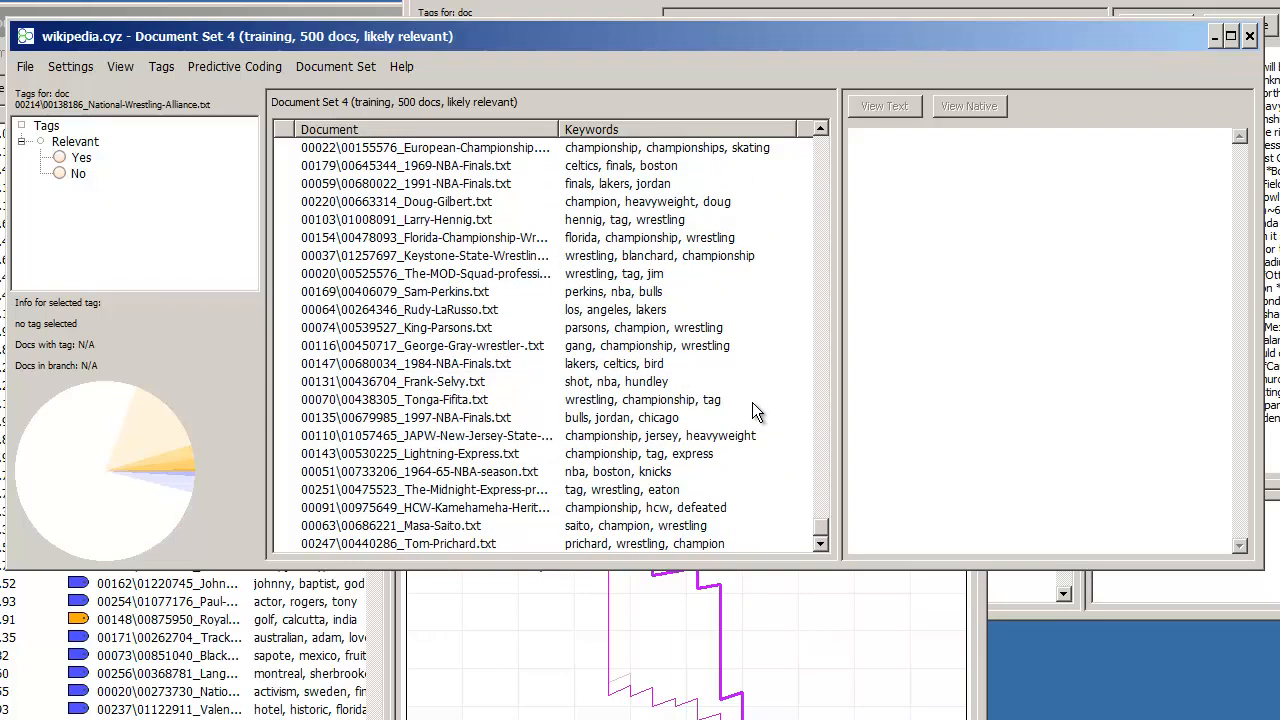
pyautogui.moveTo(822, 538); pyautogui.dragTo(839, 97)
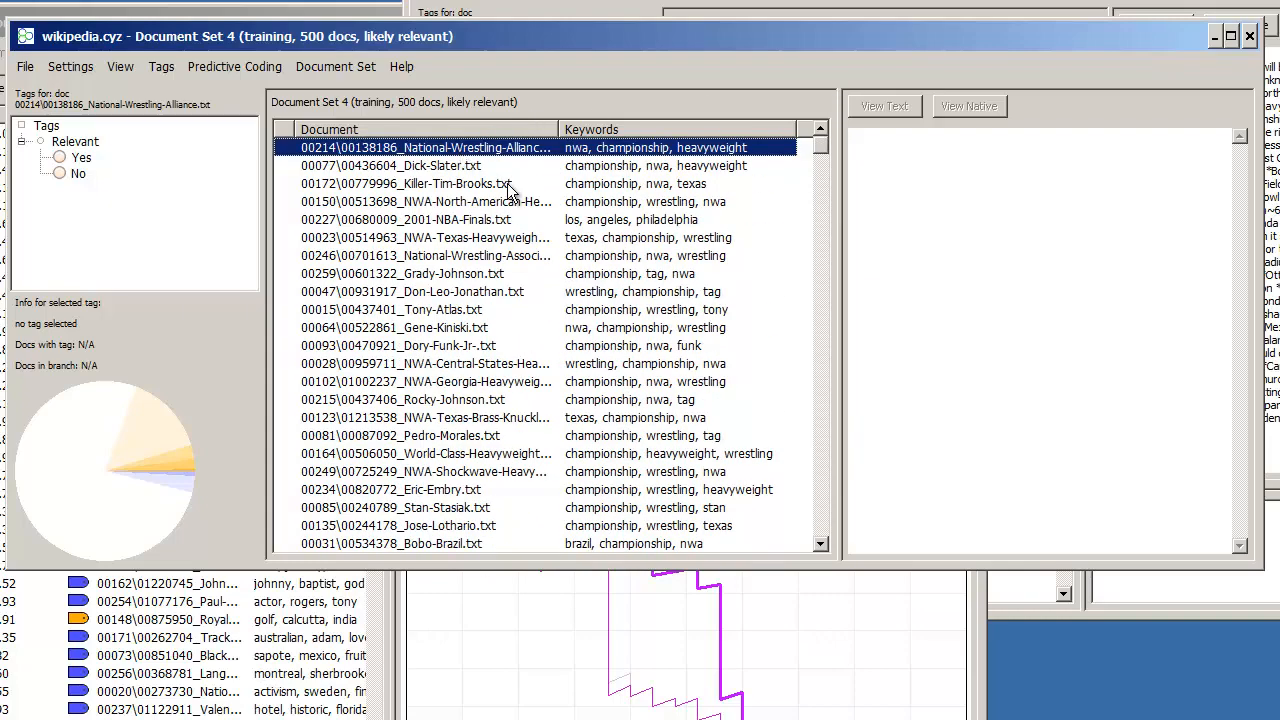
# Step: Tag the National-Wrestling-Alliance document Relevant: Yes, and the Dick-Slater document Relevant: No
pyautogui.press('y')
pyautogui.press('Down')
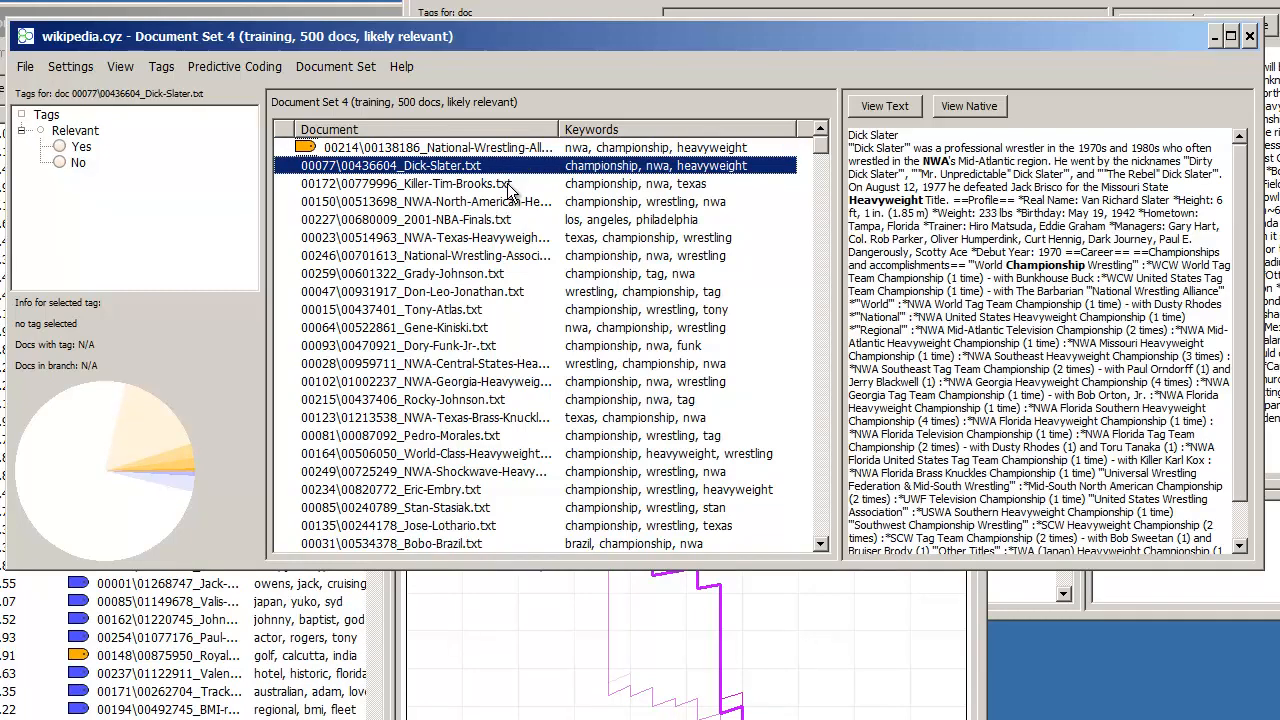
pyautogui.press('n')
pyautogui.press('Down')
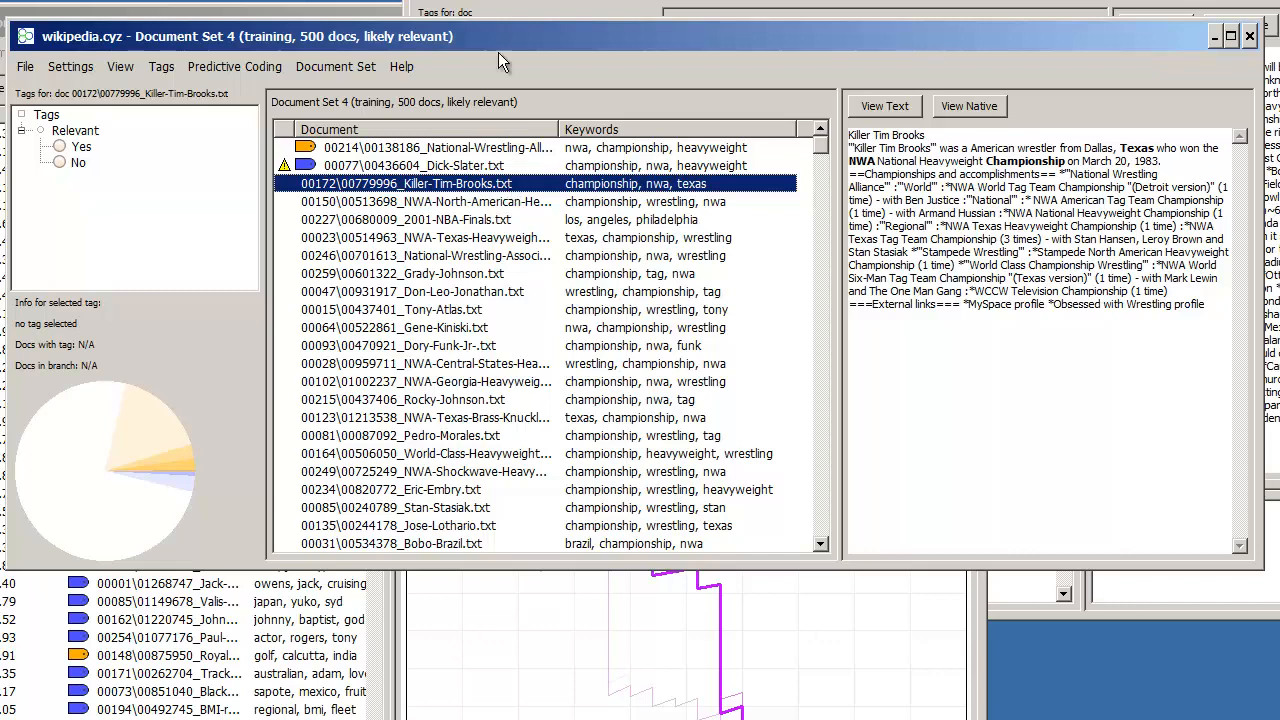
pyautogui.click(250, 66)
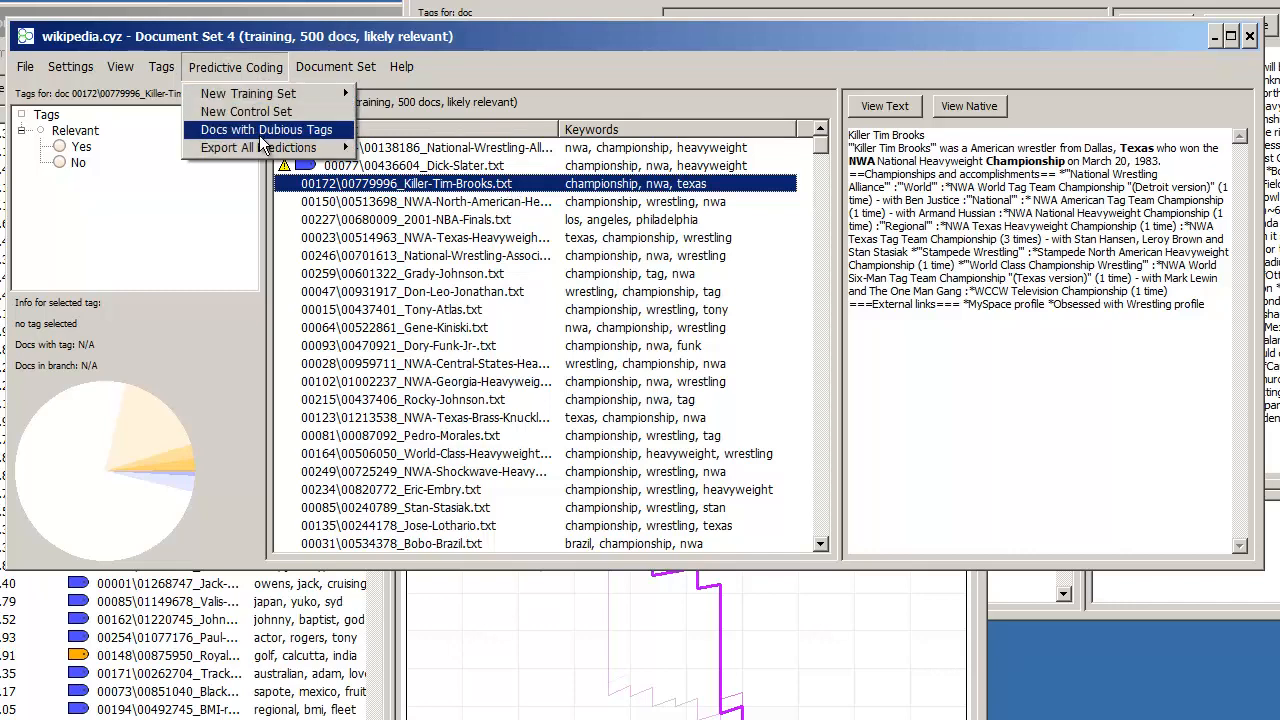
pyautogui.click(320, 37)
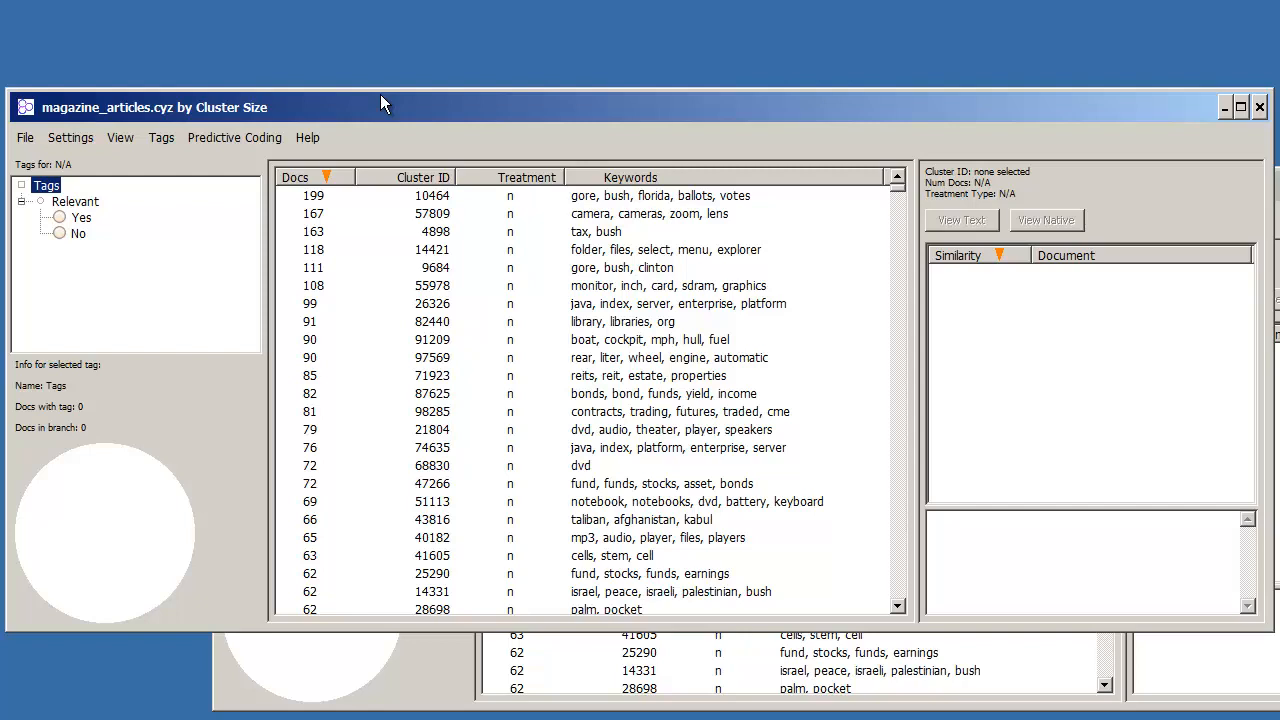
# Step: Load magazine_articles_biology.cyt as shadow tags for the magazine_articles.cyz clusters
pyautogui.click(147, 142)
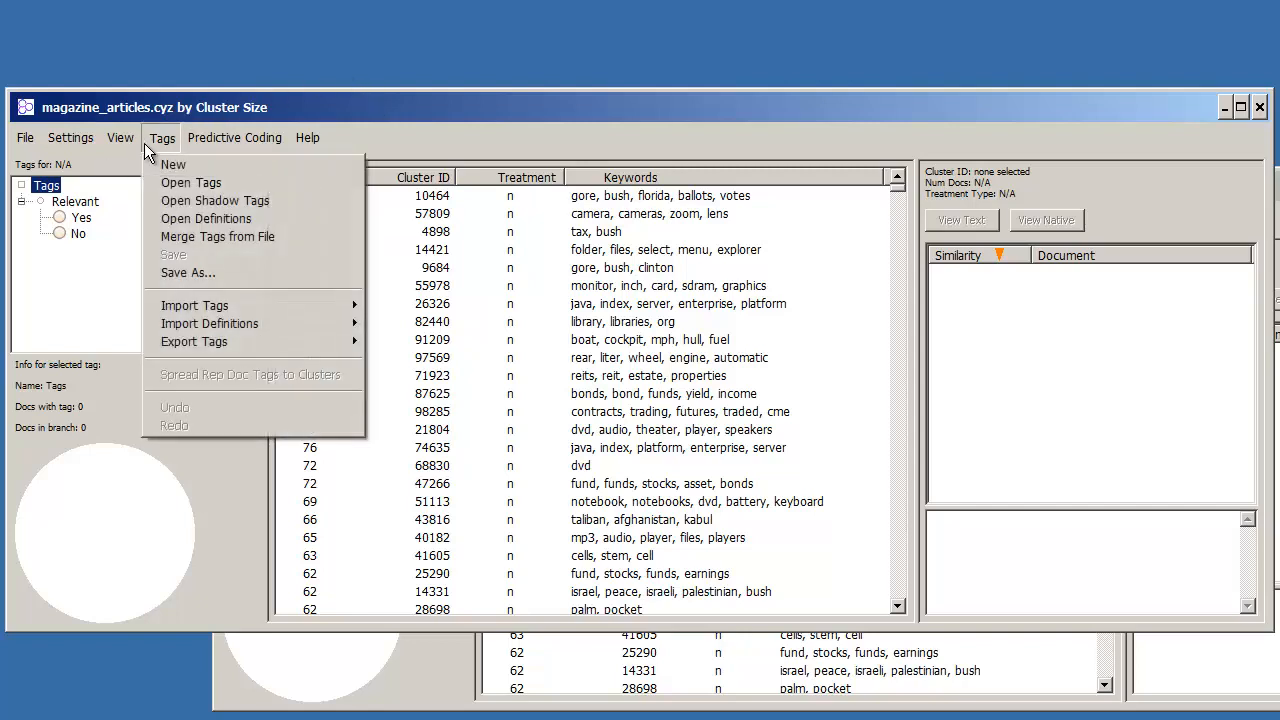
pyautogui.click(196, 203)
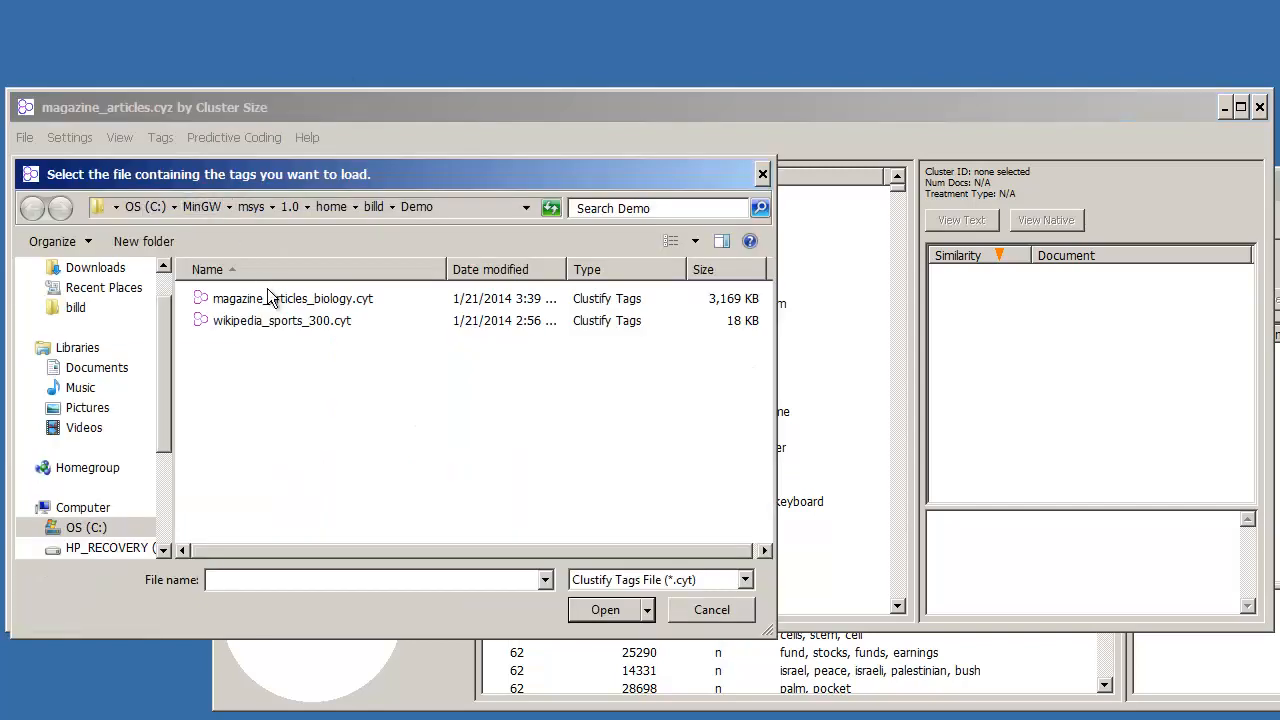
pyautogui.click(307, 300)
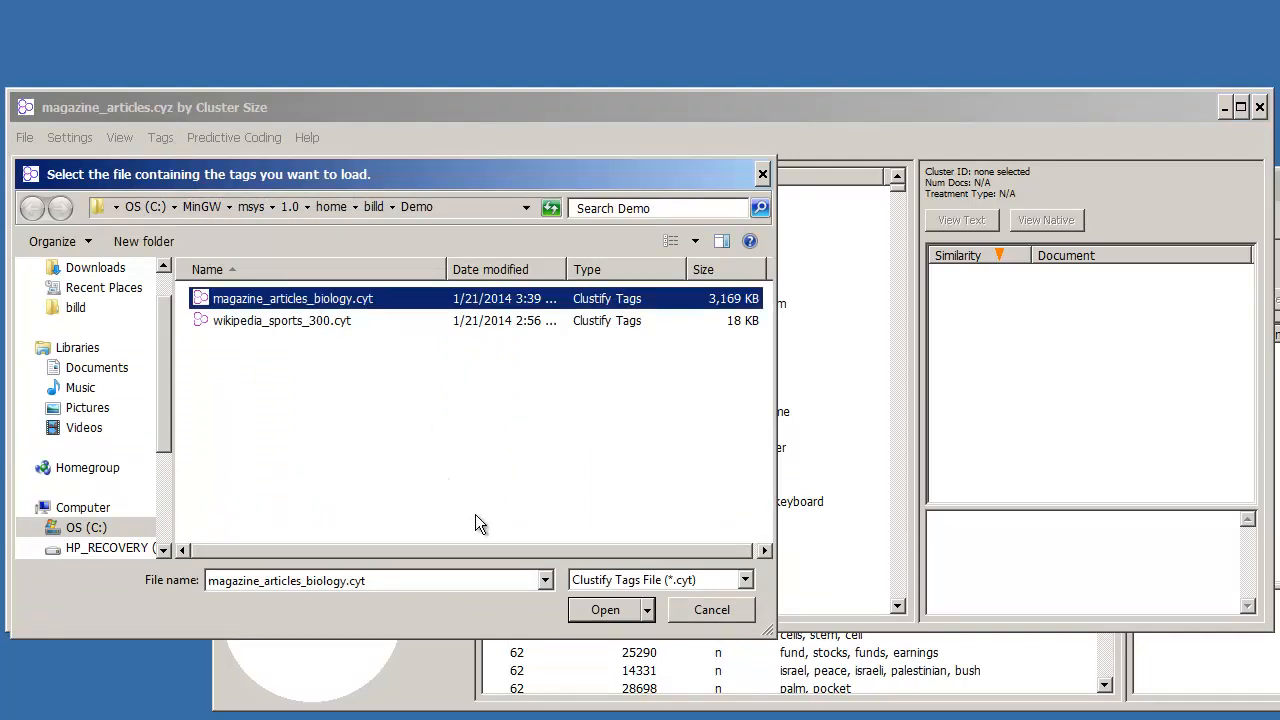
pyautogui.click(605, 611)
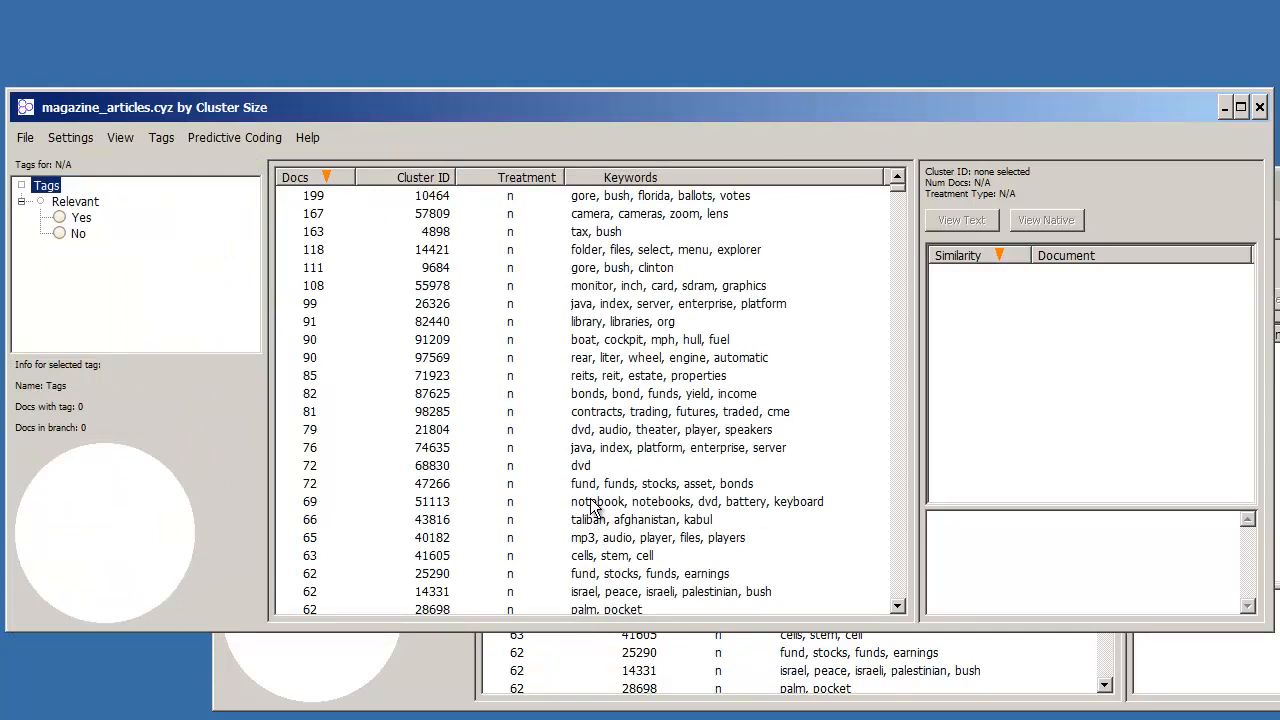
# Step: Create a control set of 10000 documents from the magazine articles and move its window aside towards the screen edge
pyautogui.click(221, 143)
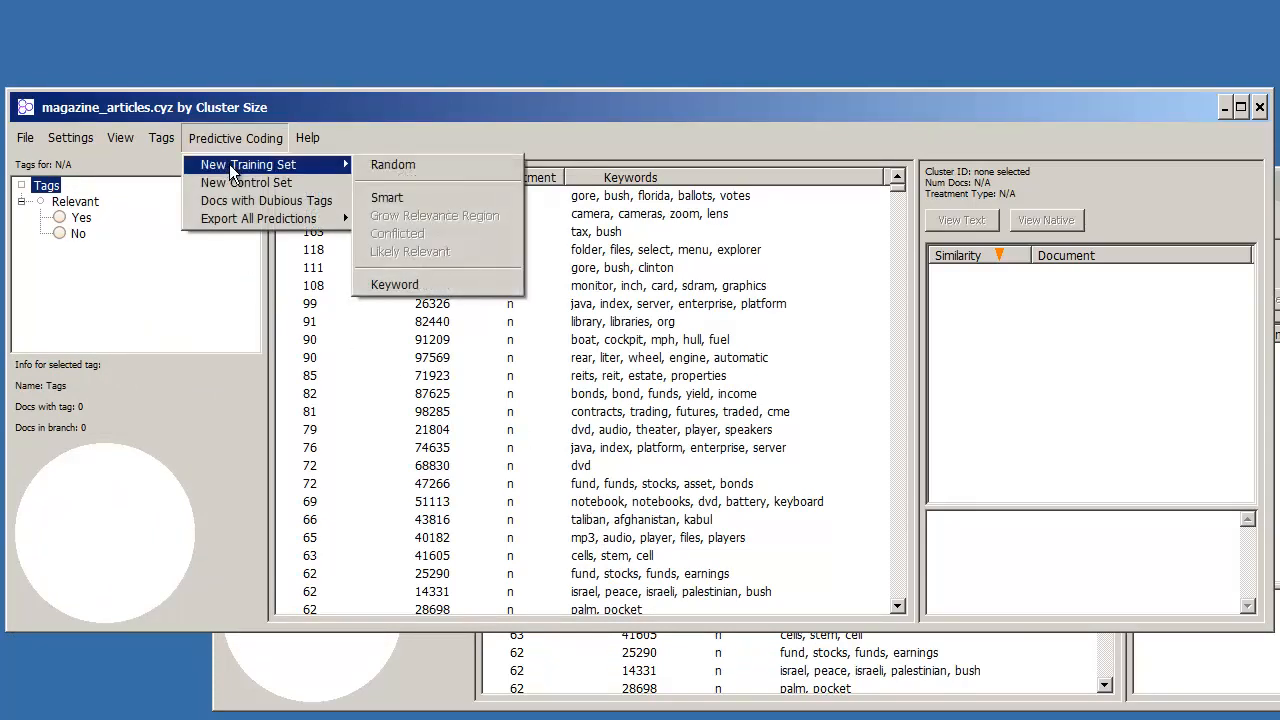
pyautogui.click(229, 187)
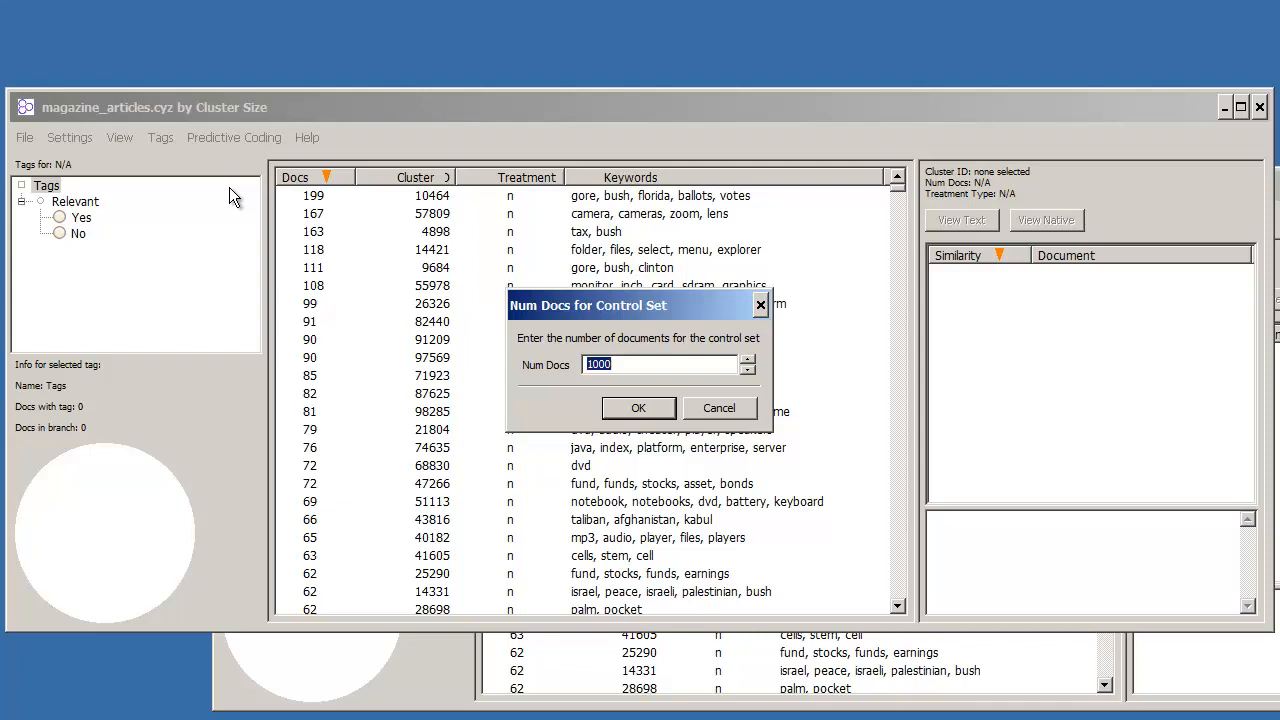
pyautogui.write('10000')
pyautogui.press('Return')
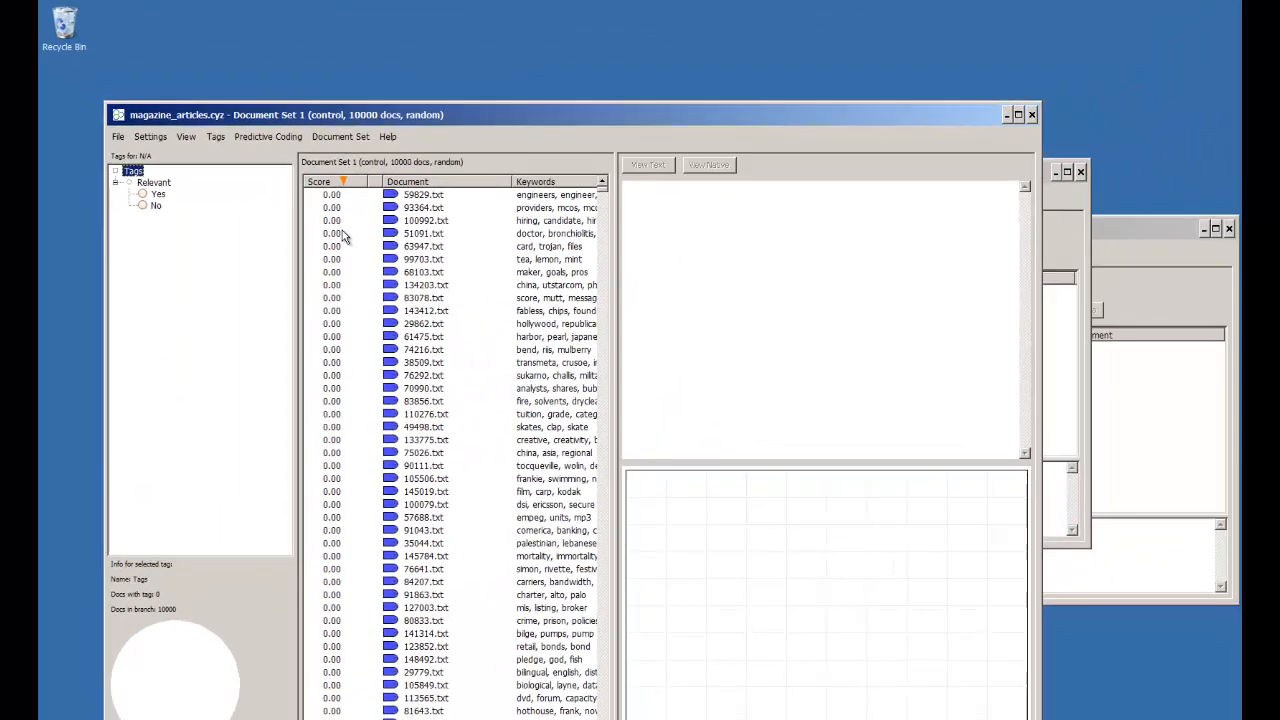
pyautogui.moveTo(552, 114); pyautogui.dragTo(301, 89)
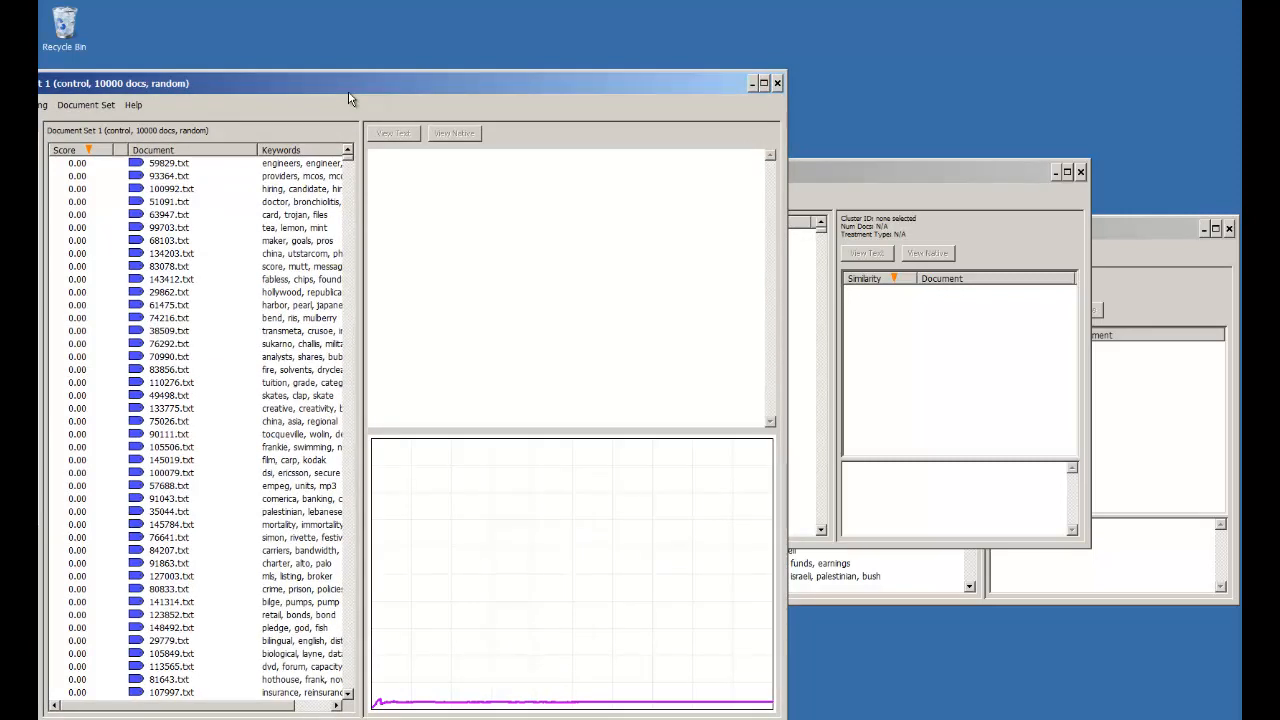
# Step: Create a random training set of 100 documents and move its window clear of the control set's graph
pyautogui.click(60, 106)
pyautogui.moveTo(96, 126)
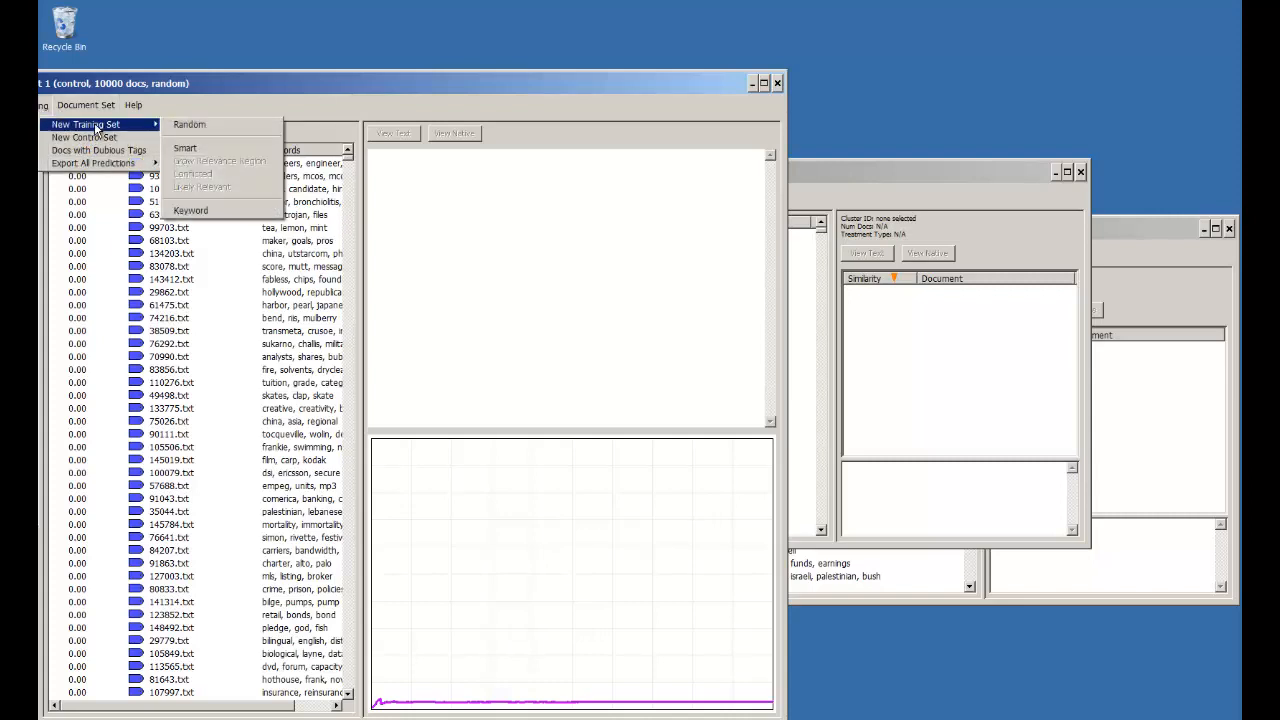
pyautogui.click(200, 124)
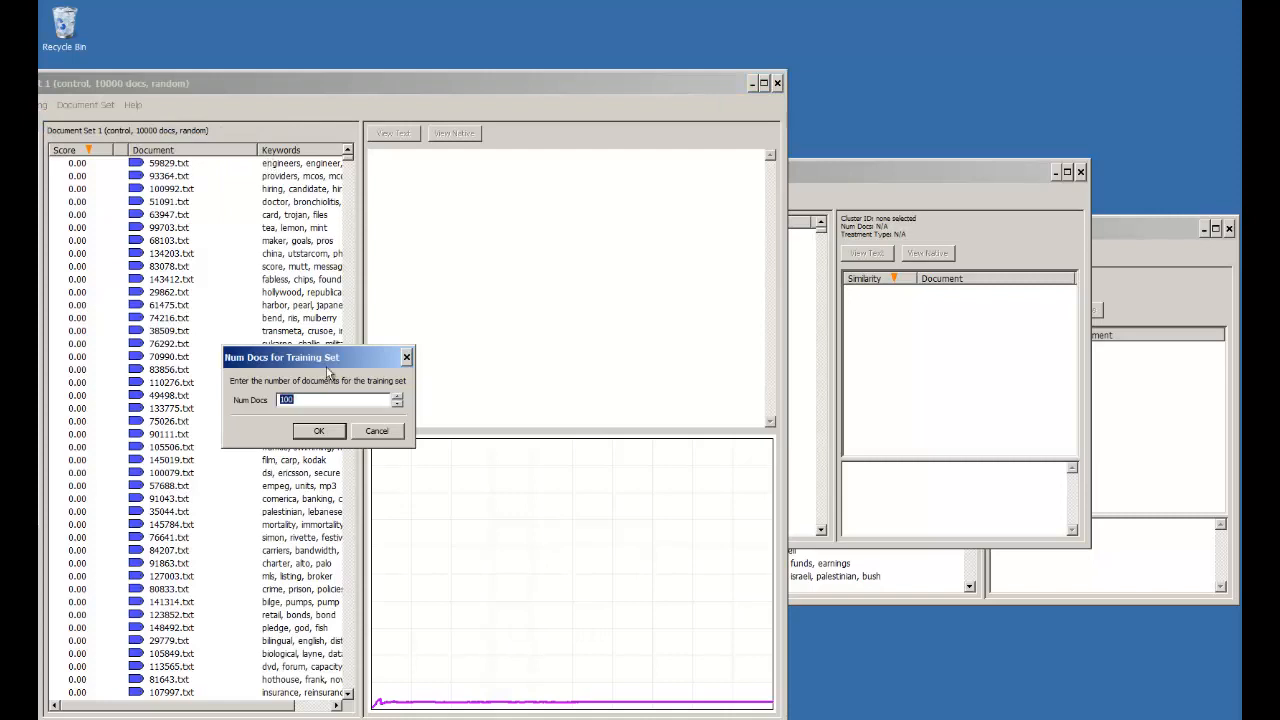
pyautogui.click(331, 431)
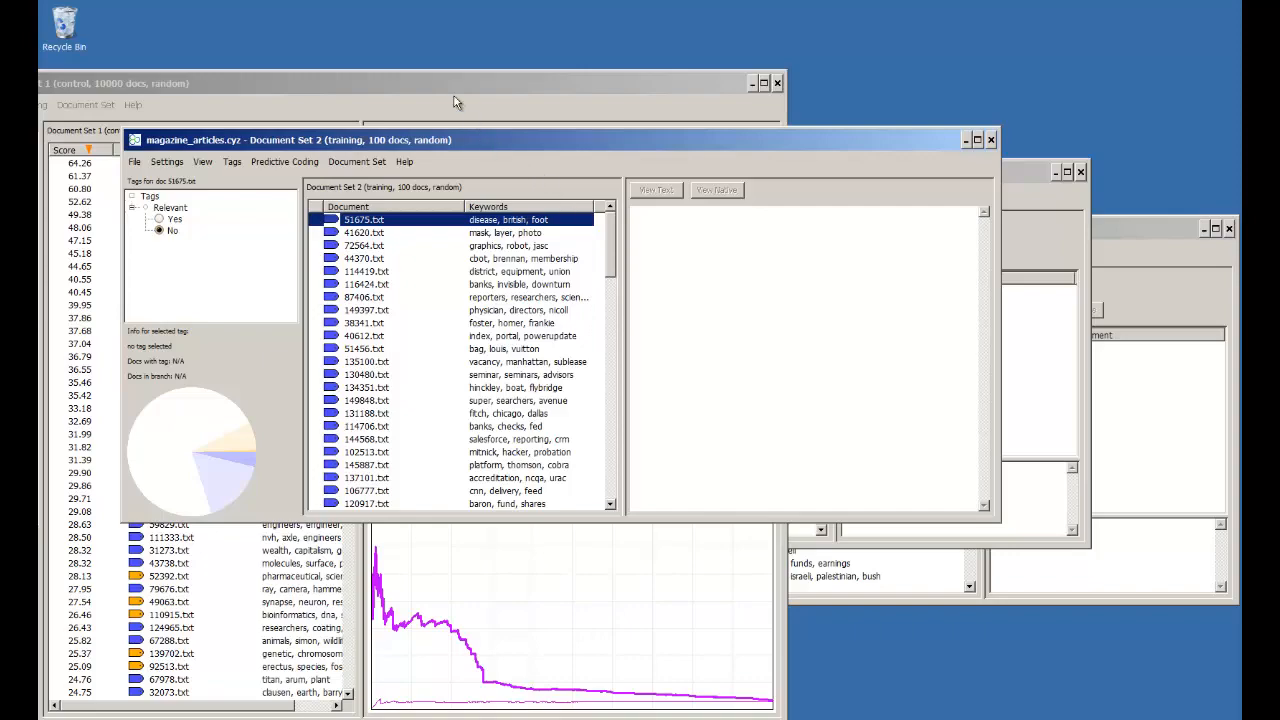
pyautogui.moveTo(533, 140); pyautogui.dragTo(658, 28)
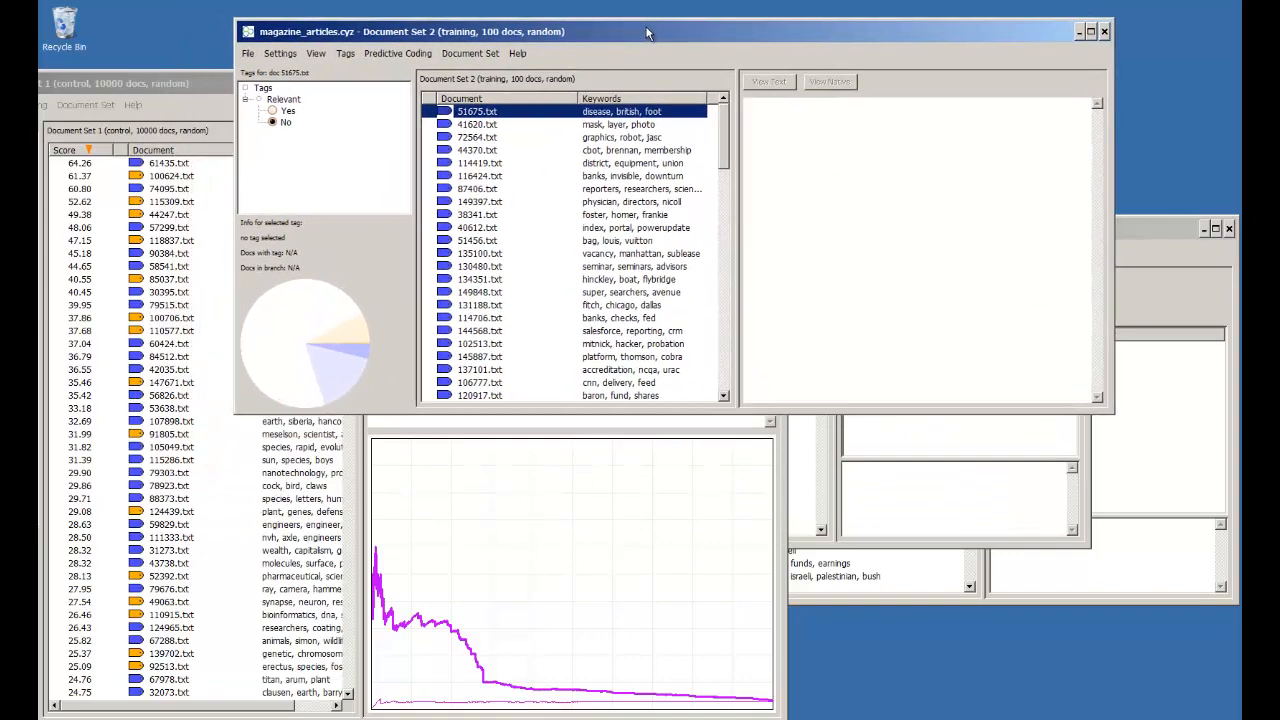
# Step: Create another random training set of 100 documents and place its window over Document Set 2, clear of the graph
pyautogui.click(404, 55)
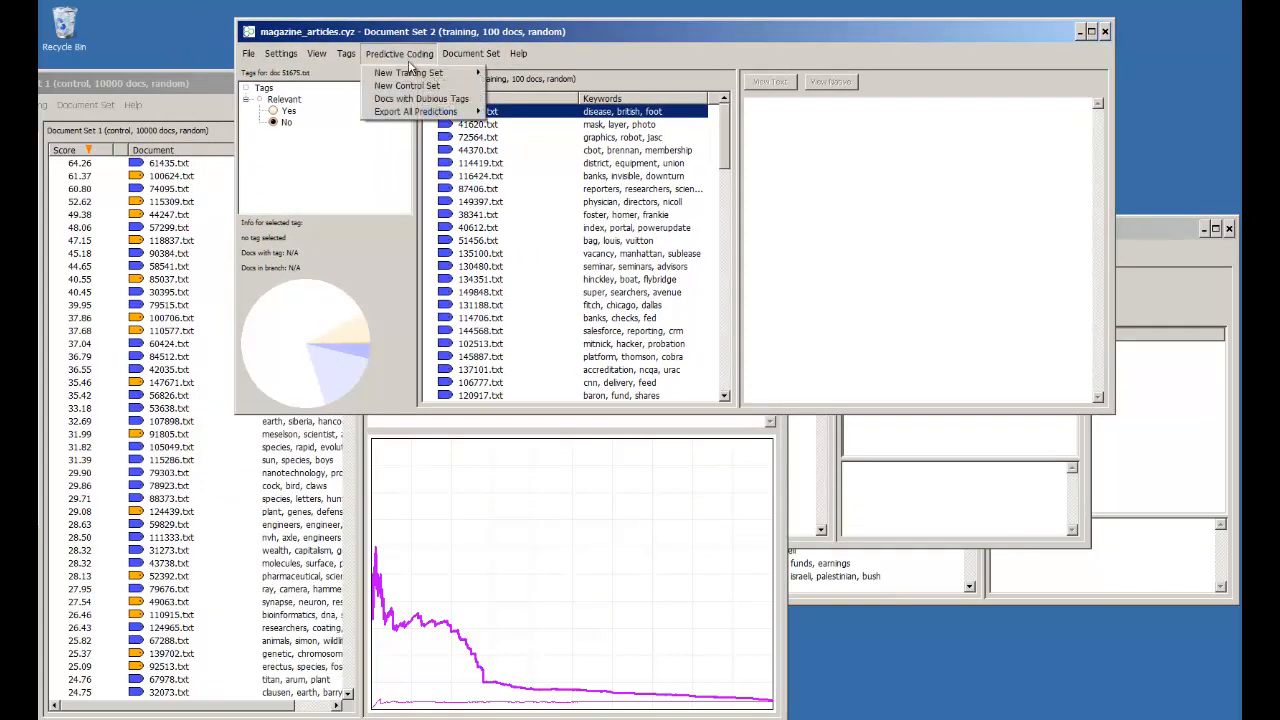
pyautogui.moveTo(428, 76)
pyautogui.click(510, 80)
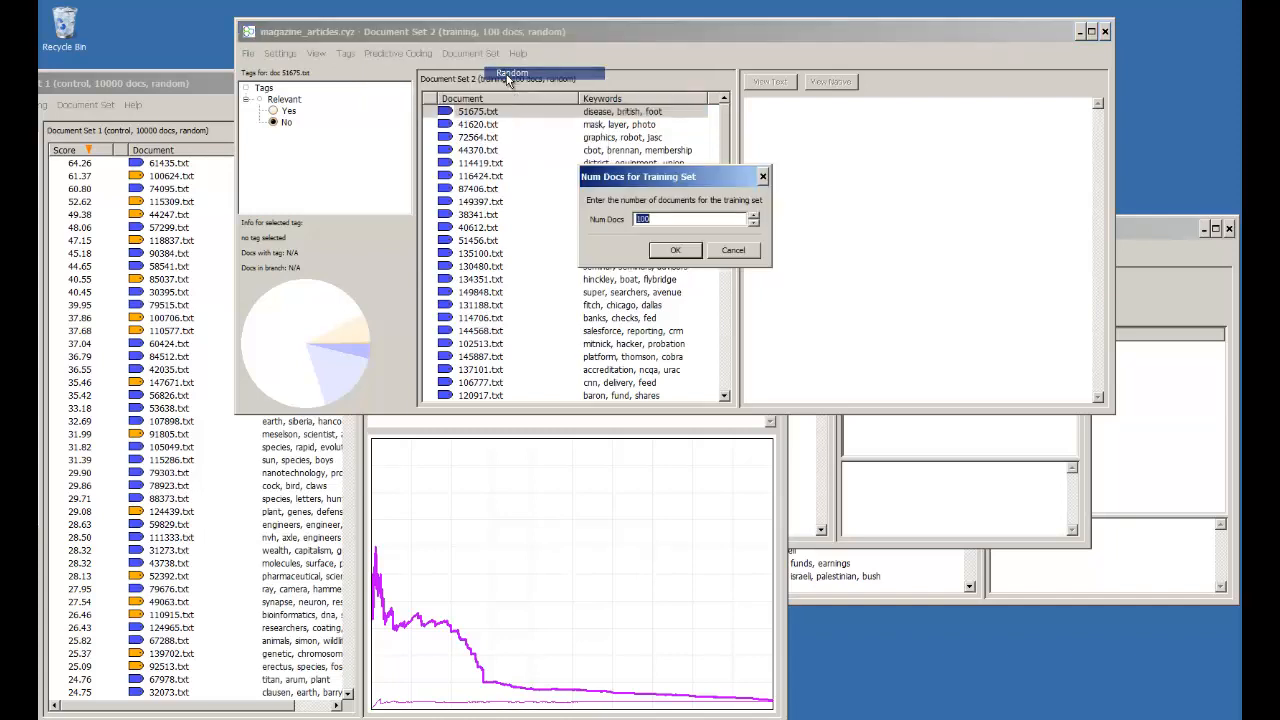
pyautogui.click(662, 252)
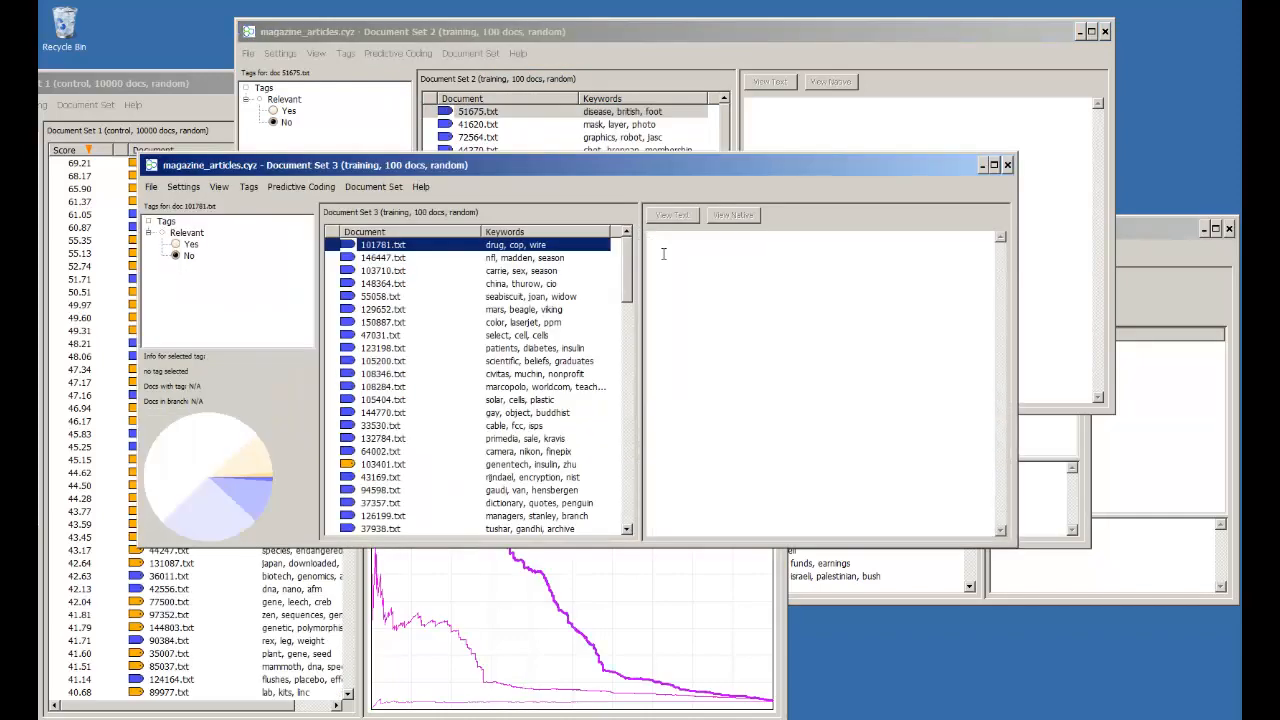
pyautogui.moveTo(556, 171); pyautogui.dragTo(663, 33)
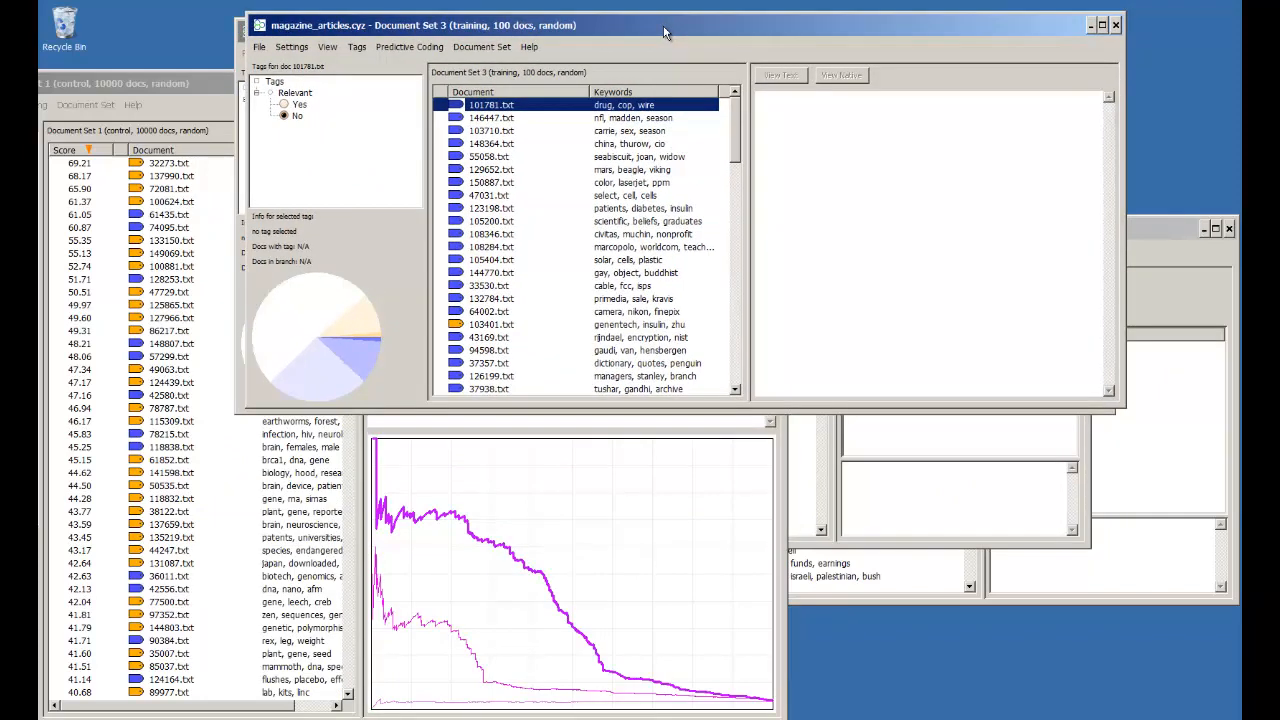
# Step: Create a third random training set of 100 documents from the magazine articles
pyautogui.click(434, 48)
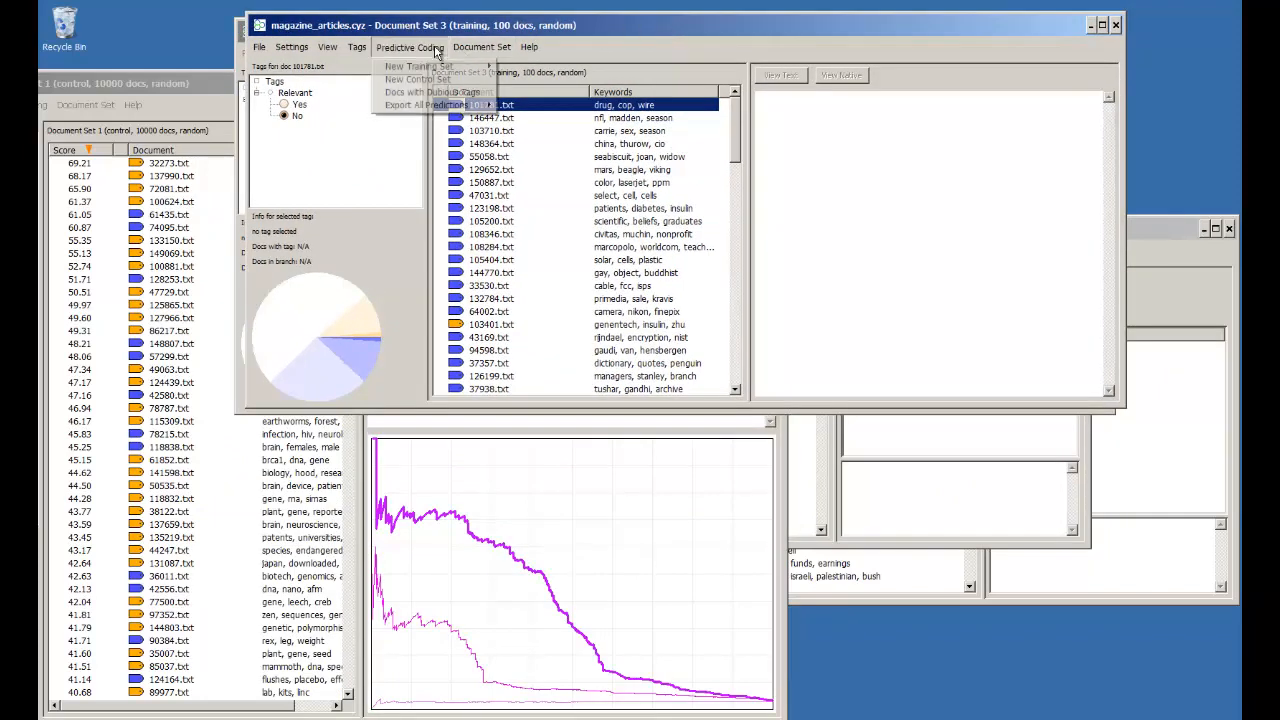
pyautogui.moveTo(445, 67)
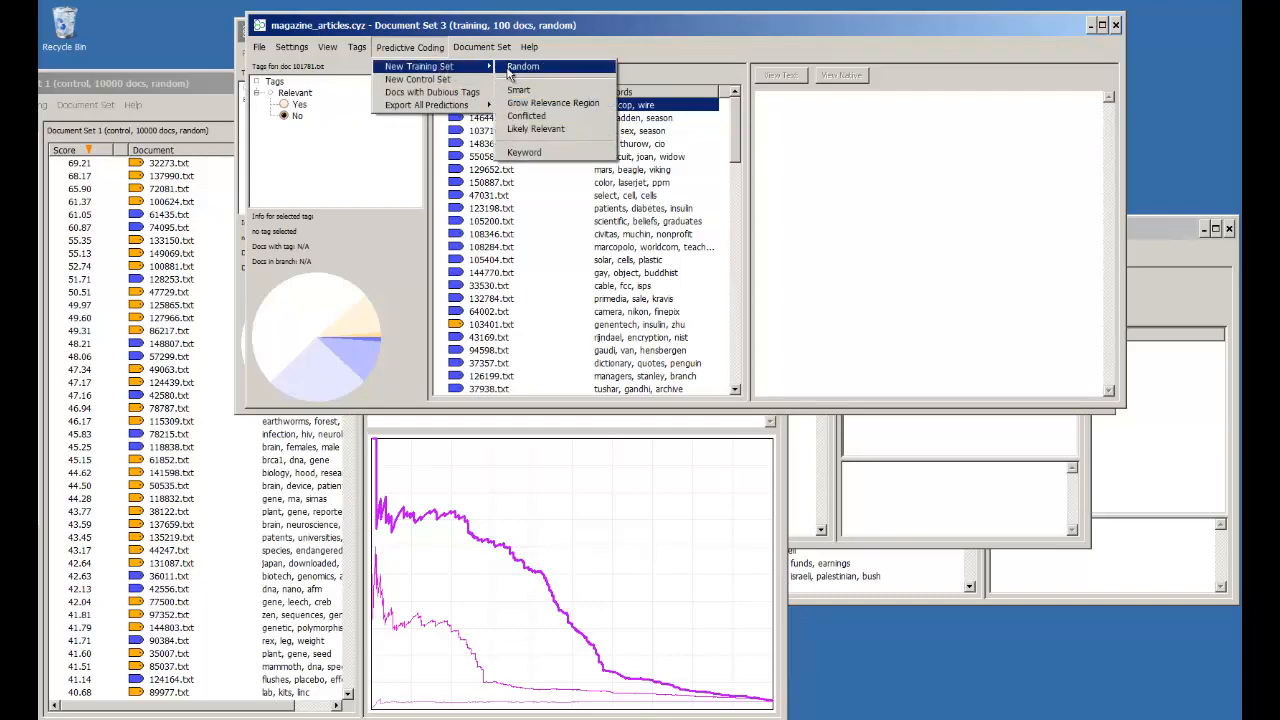
pyautogui.click(510, 70)
pyautogui.click(681, 247)
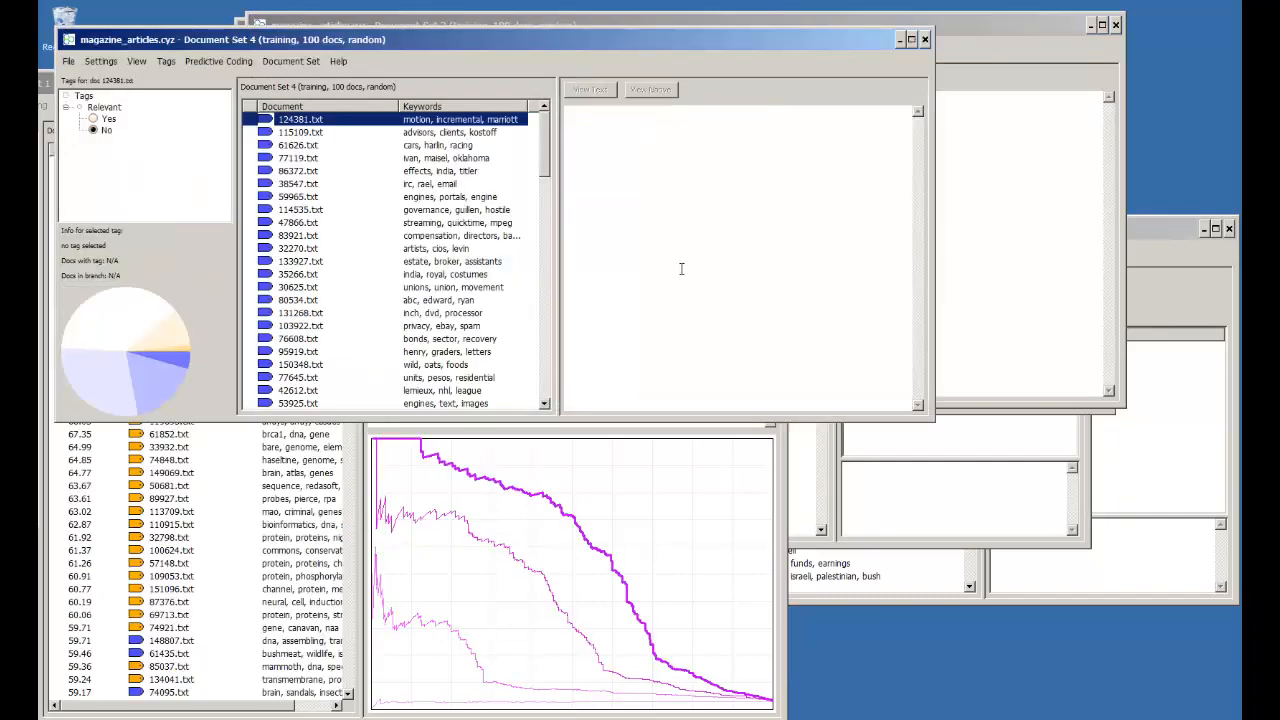
# Step: Load magazine_articles_biology.cyt as shadow tags in the untagged magazine_articles.cyz cluster window
pyautogui.click(785, 474)
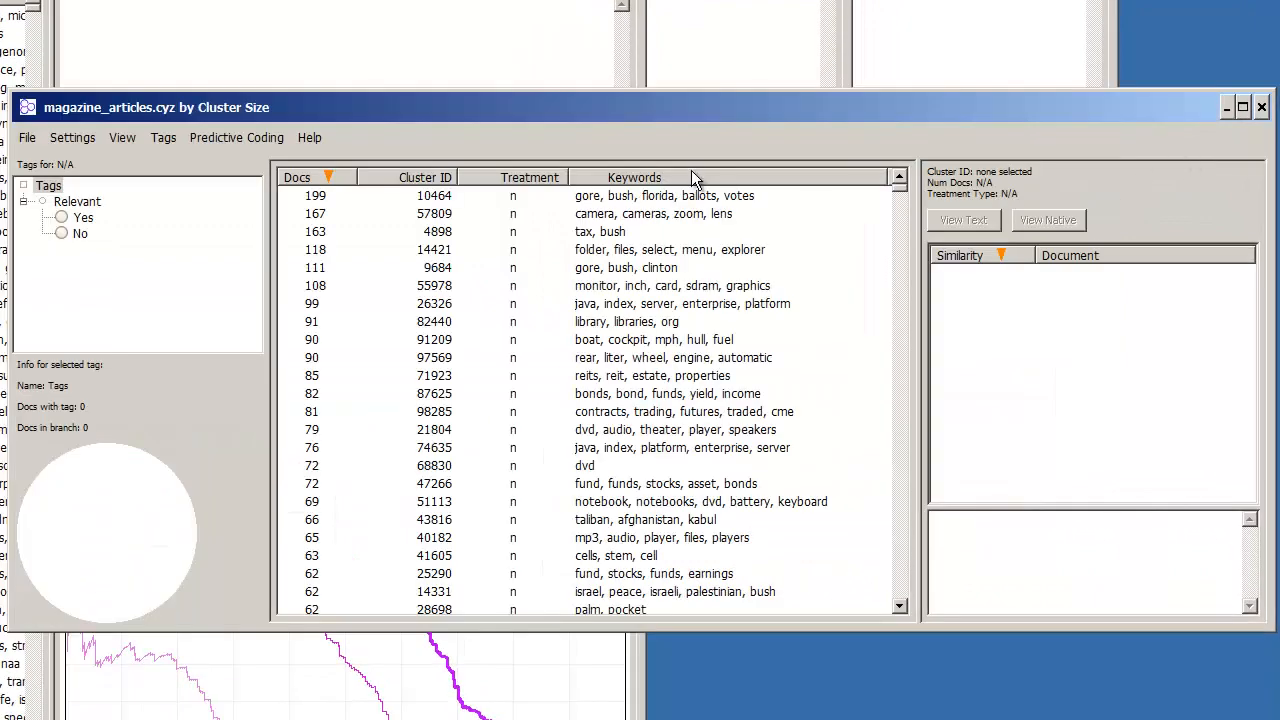
pyautogui.click(163, 138)
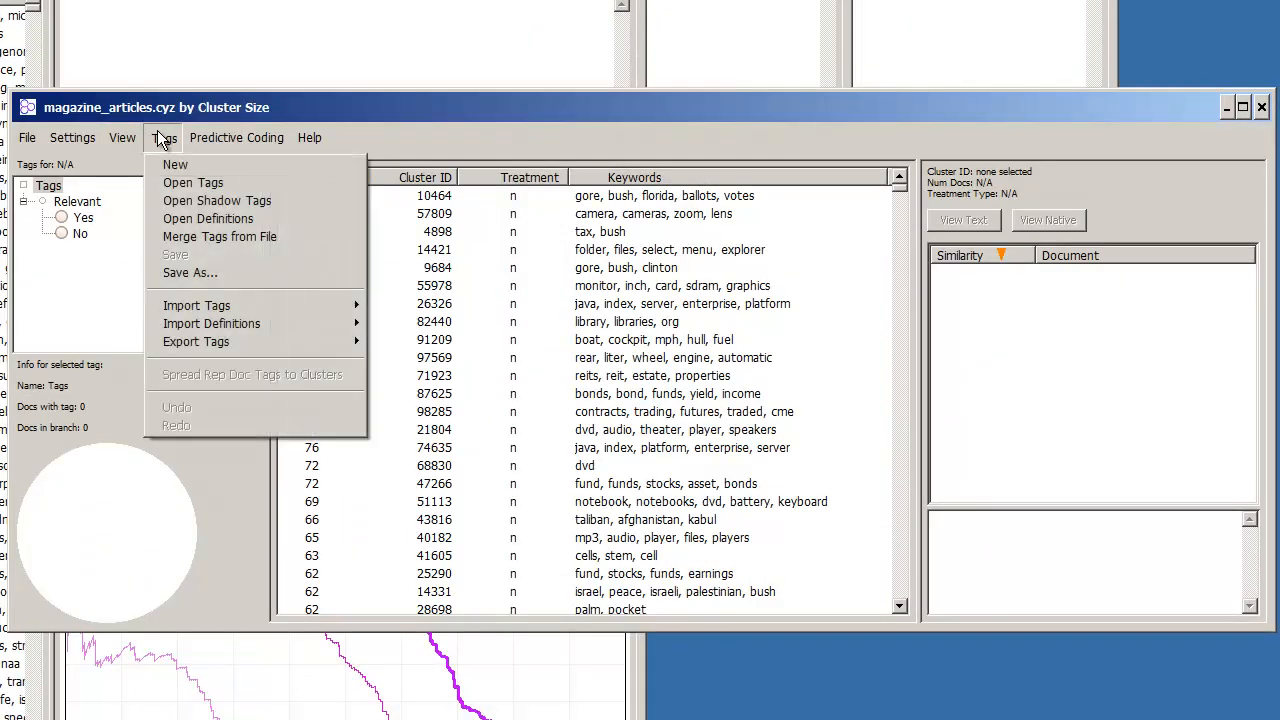
pyautogui.click(195, 200)
pyautogui.click(306, 300)
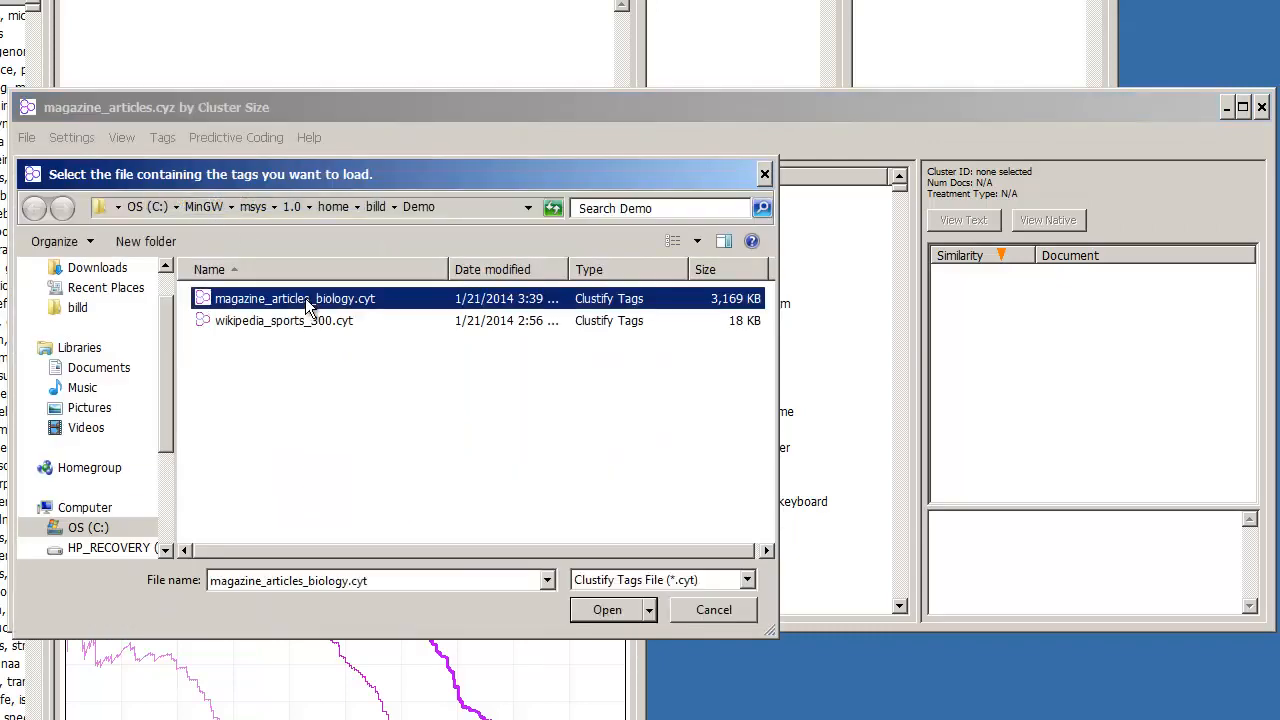
pyautogui.click(605, 611)
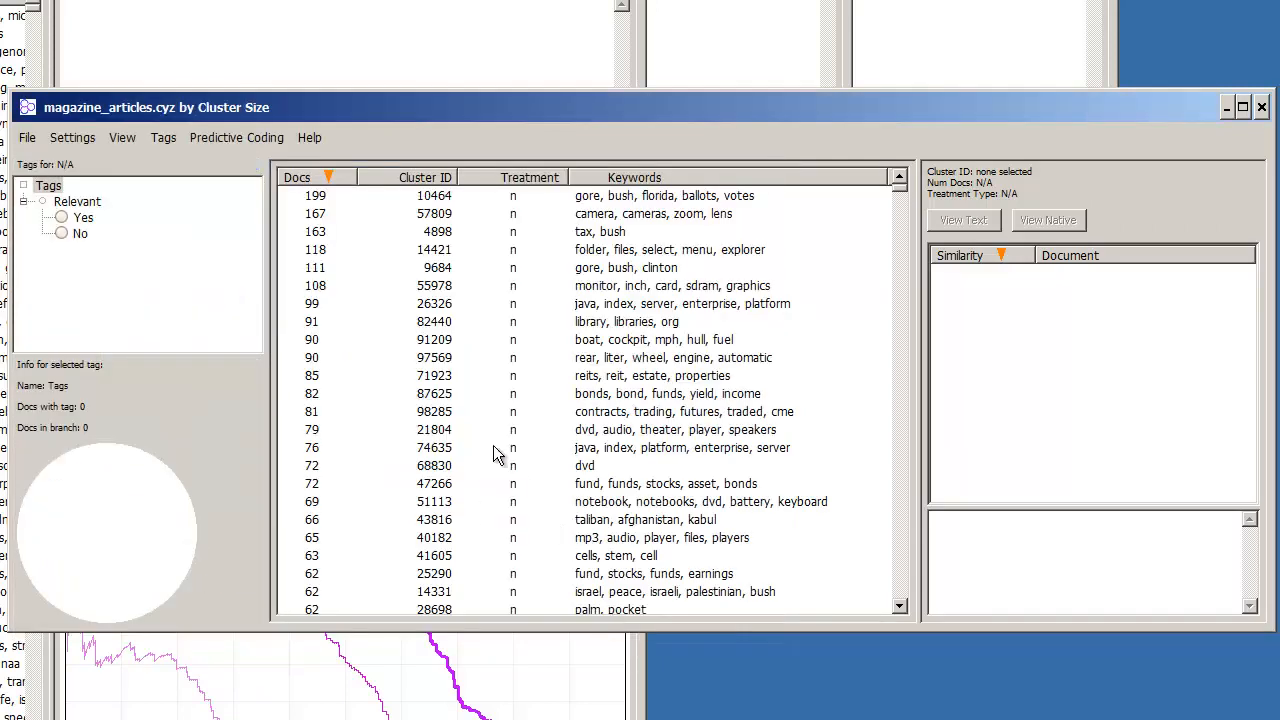
# Step: Create a control set of 10000 documents from the newly shadow-tagged magazine article clusters
pyautogui.click(226, 138)
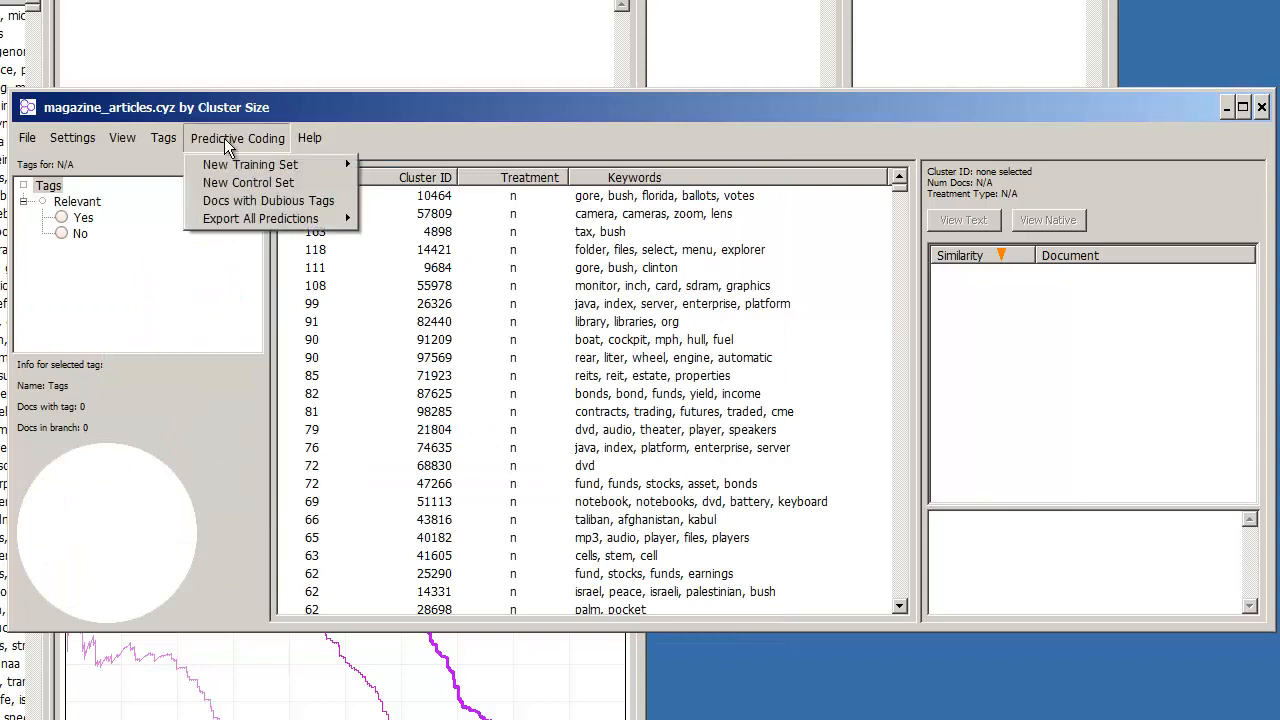
pyautogui.click(237, 184)
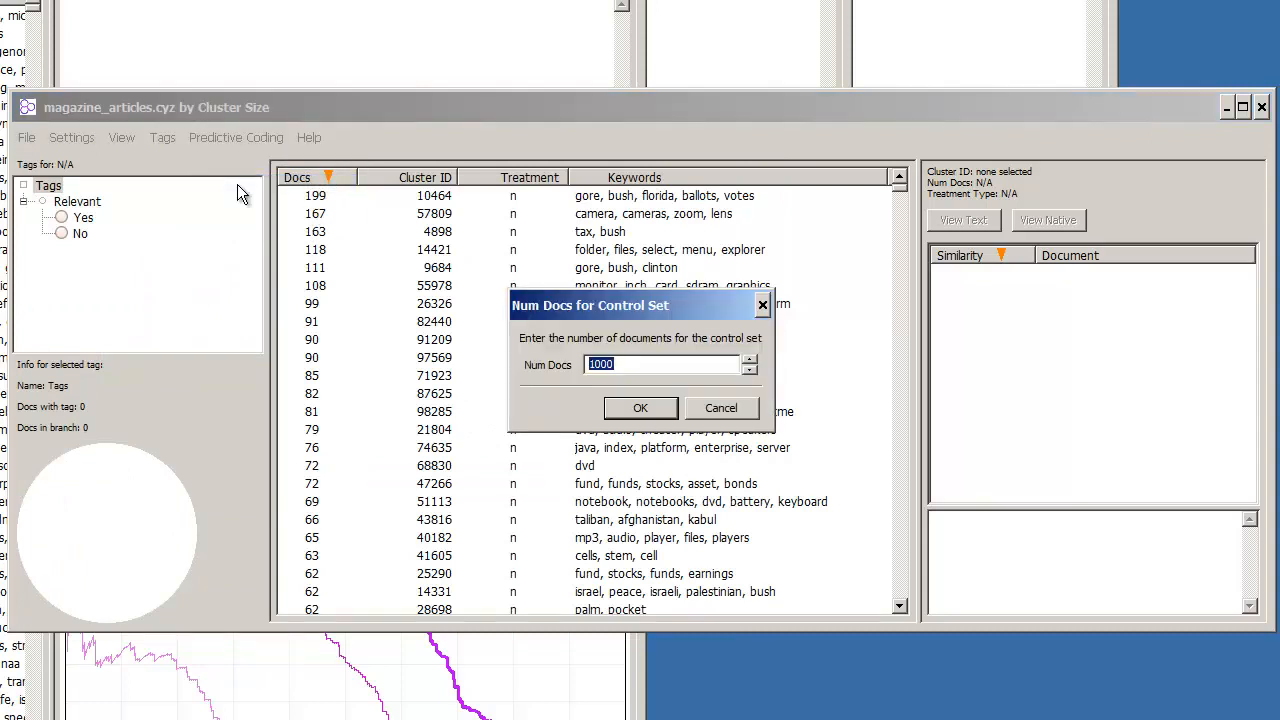
pyautogui.write('10000')
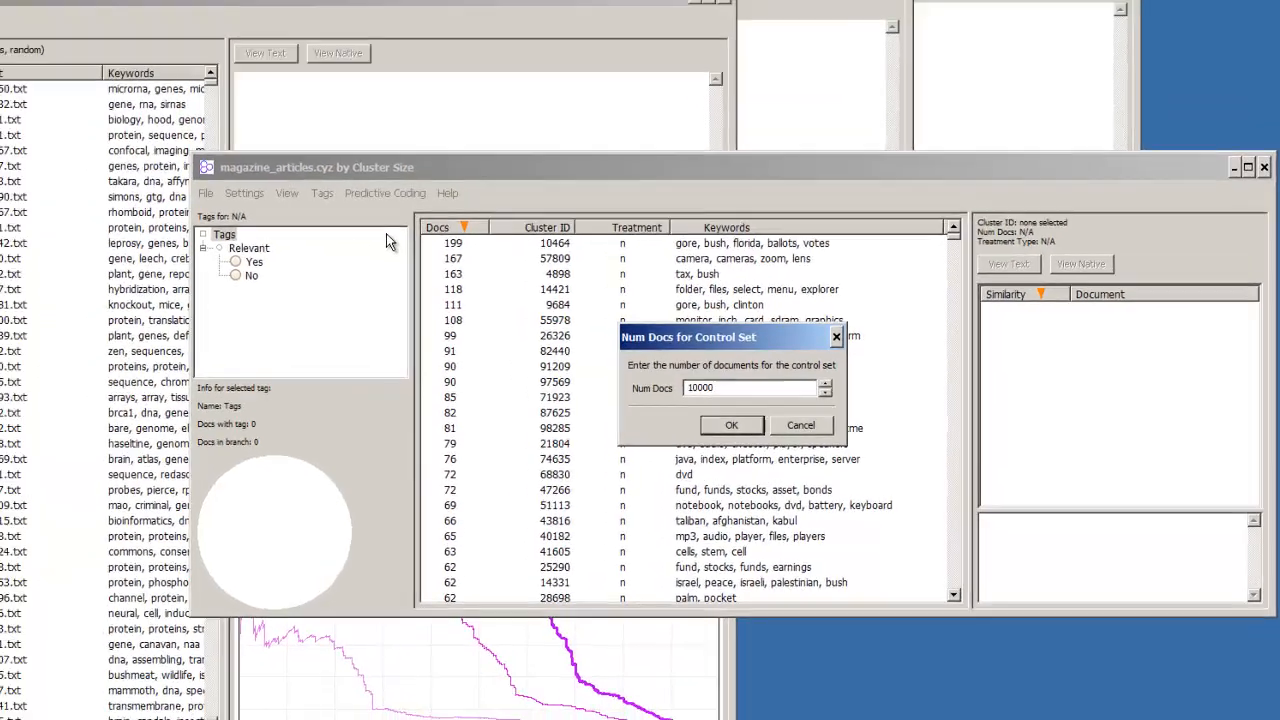
pyautogui.press('Return')
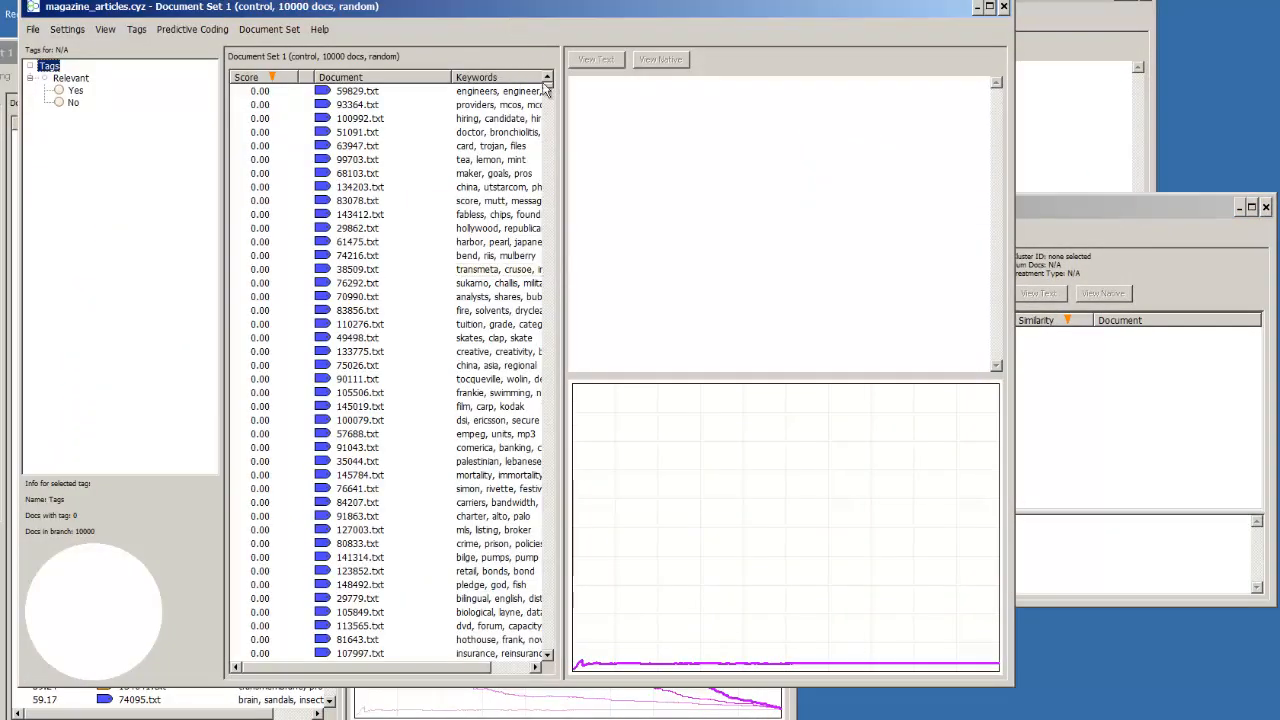
# Step: Arrange the old and new control set windows so that both of their graphs show side by side
pyautogui.click(350, 702)
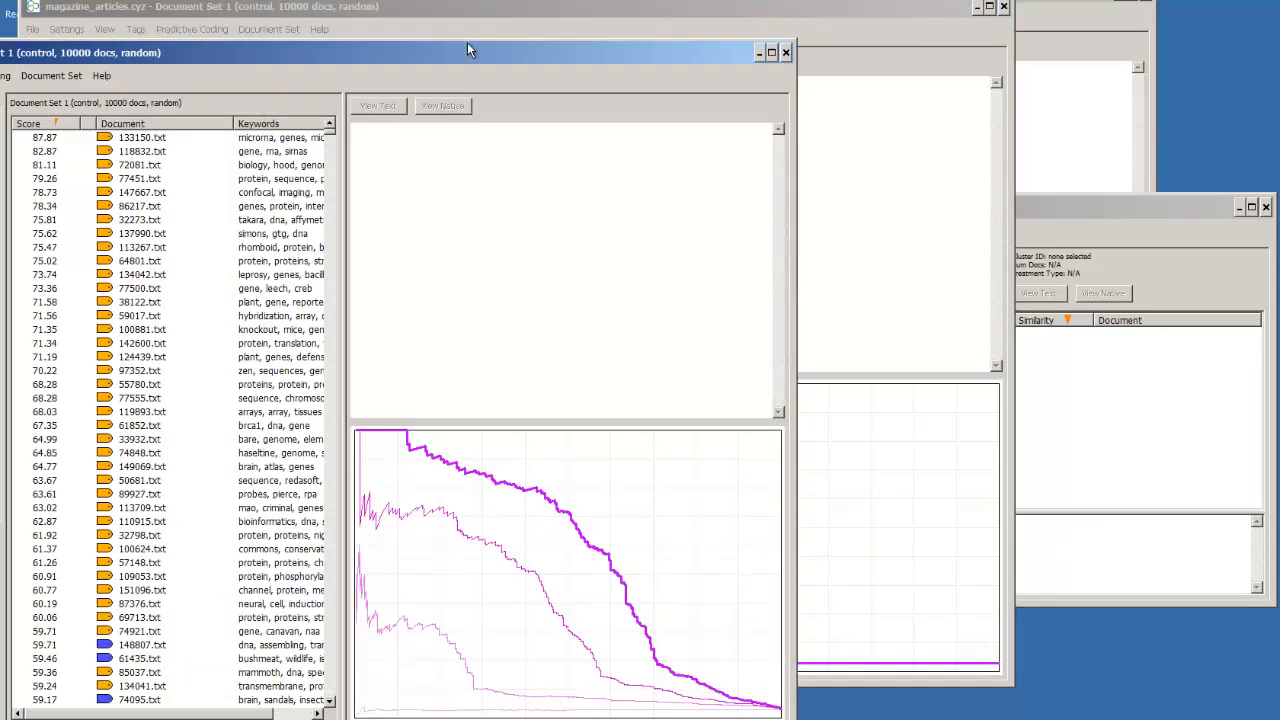
pyautogui.moveTo(525, 56); pyautogui.dragTo(955, 59)
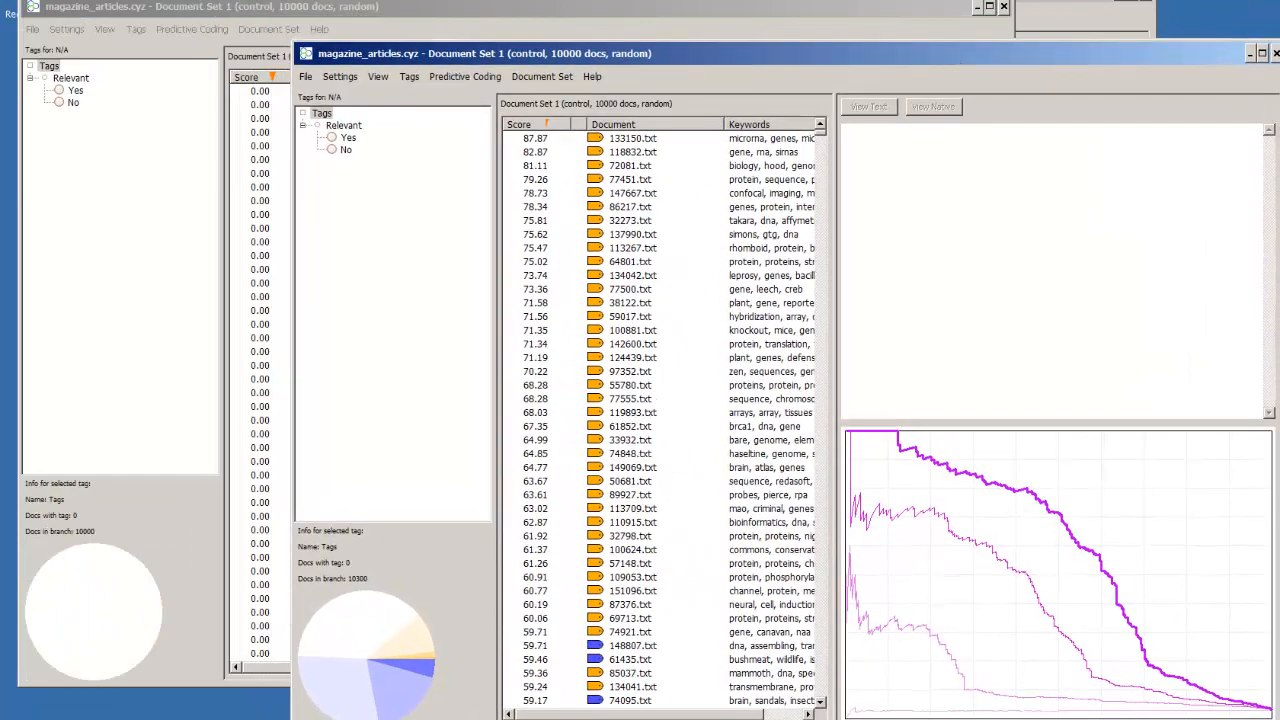
pyautogui.click(127, 8)
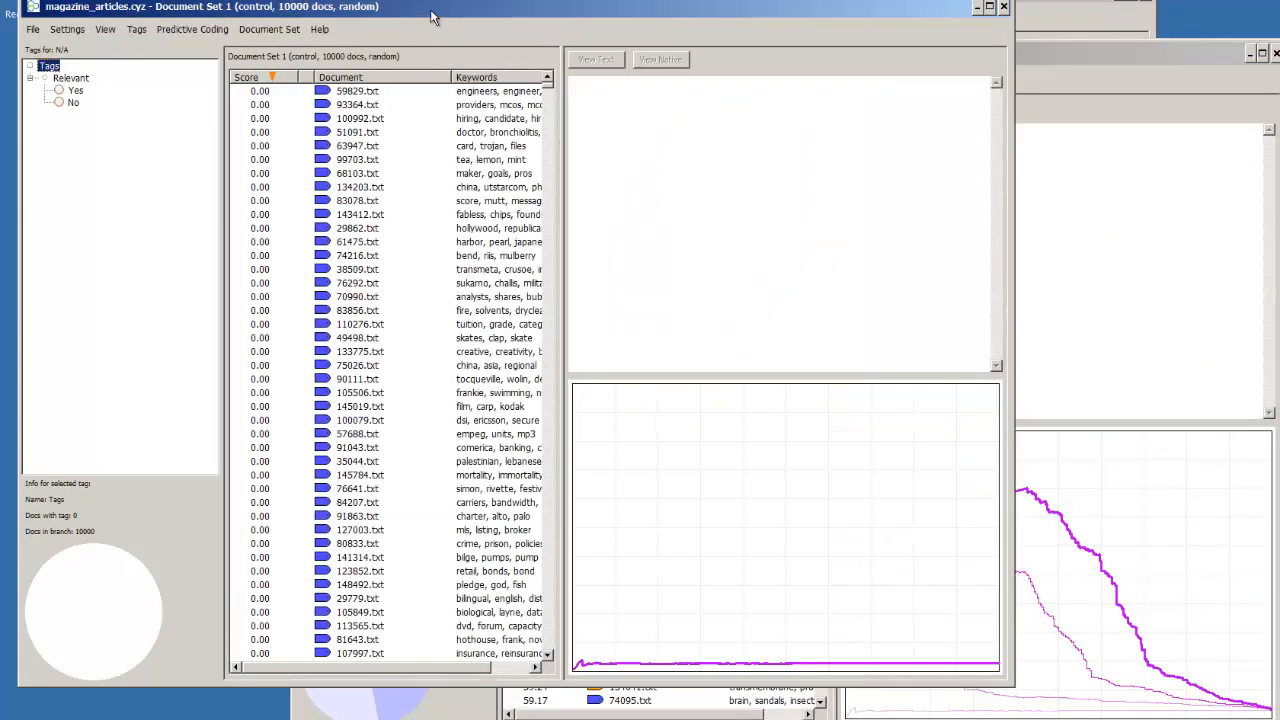
pyautogui.moveTo(432, 9); pyautogui.dragTo(244, 47)
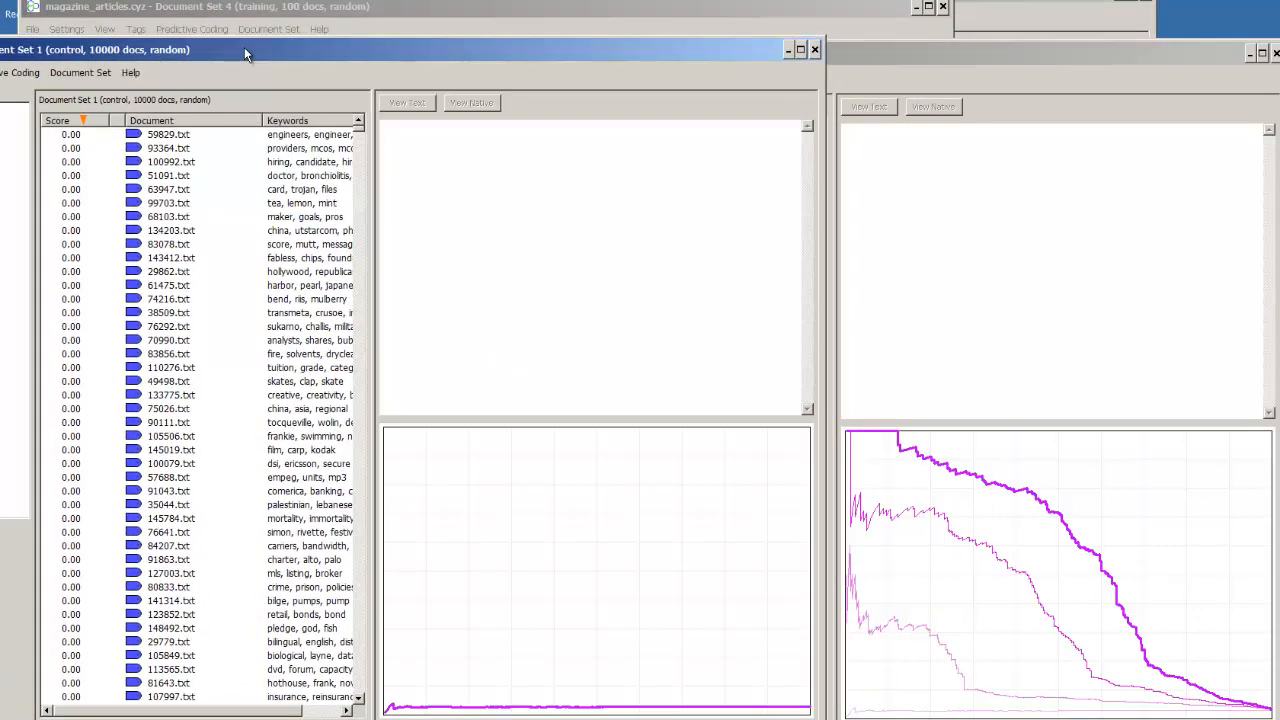
# Step: Create a smart training set of 100 documents for the new control set and move its window clear of both graphs
pyautogui.click(18, 74)
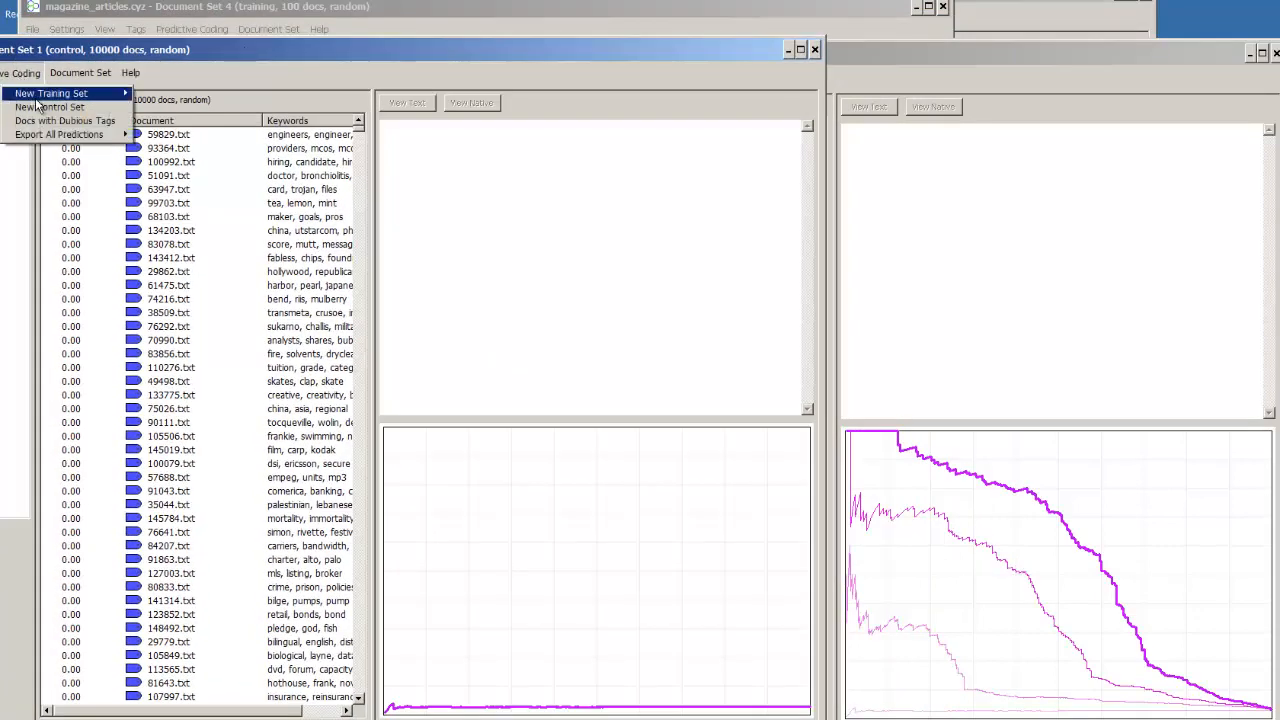
pyautogui.moveTo(62, 95)
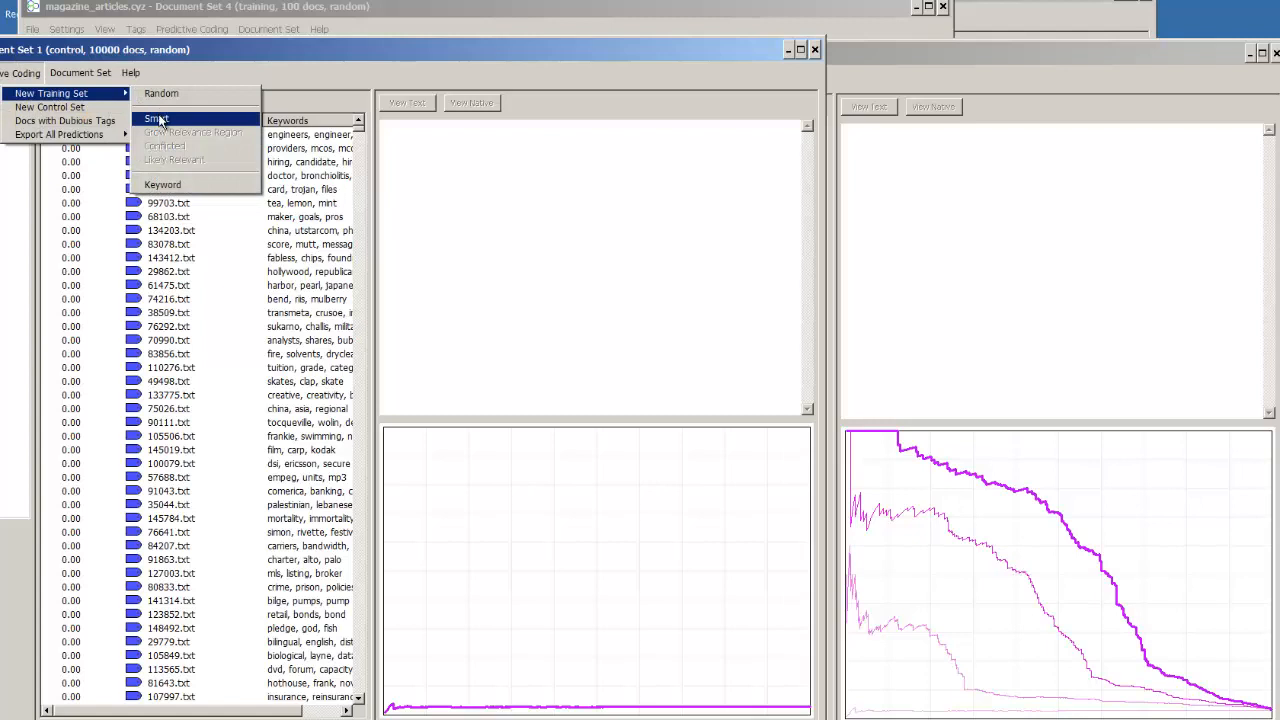
pyautogui.click(160, 119)
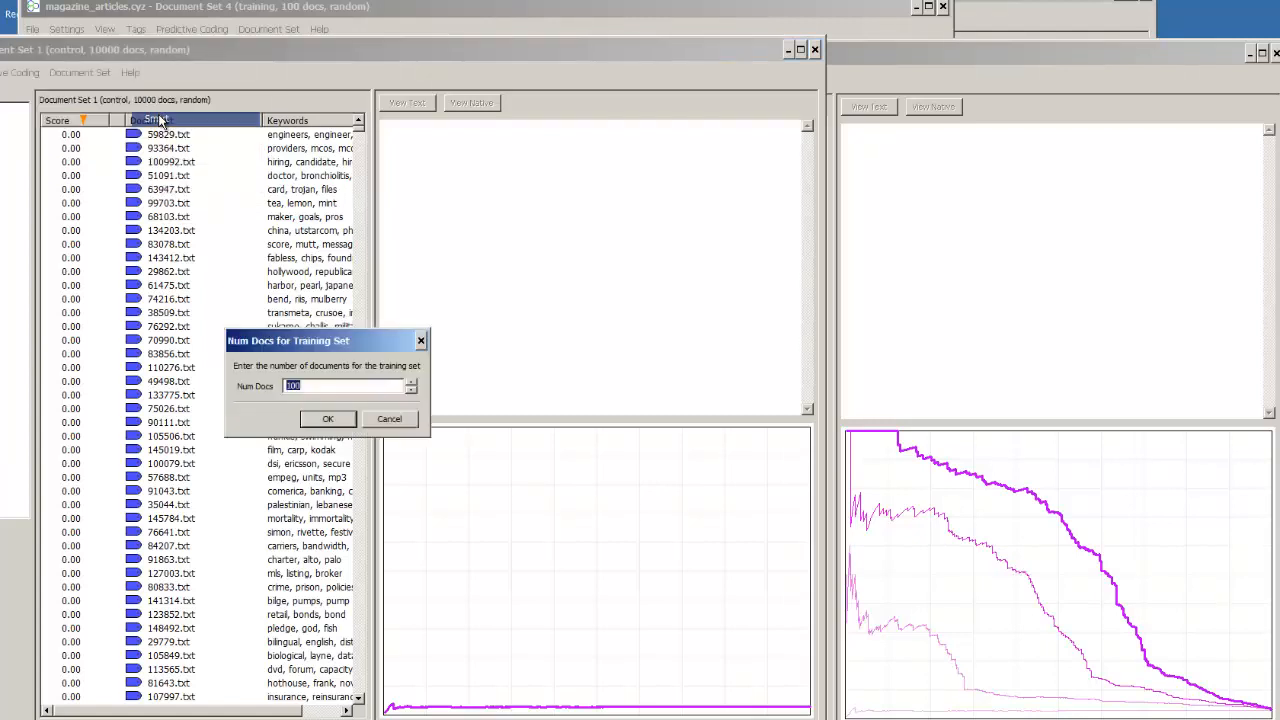
pyautogui.click(329, 419)
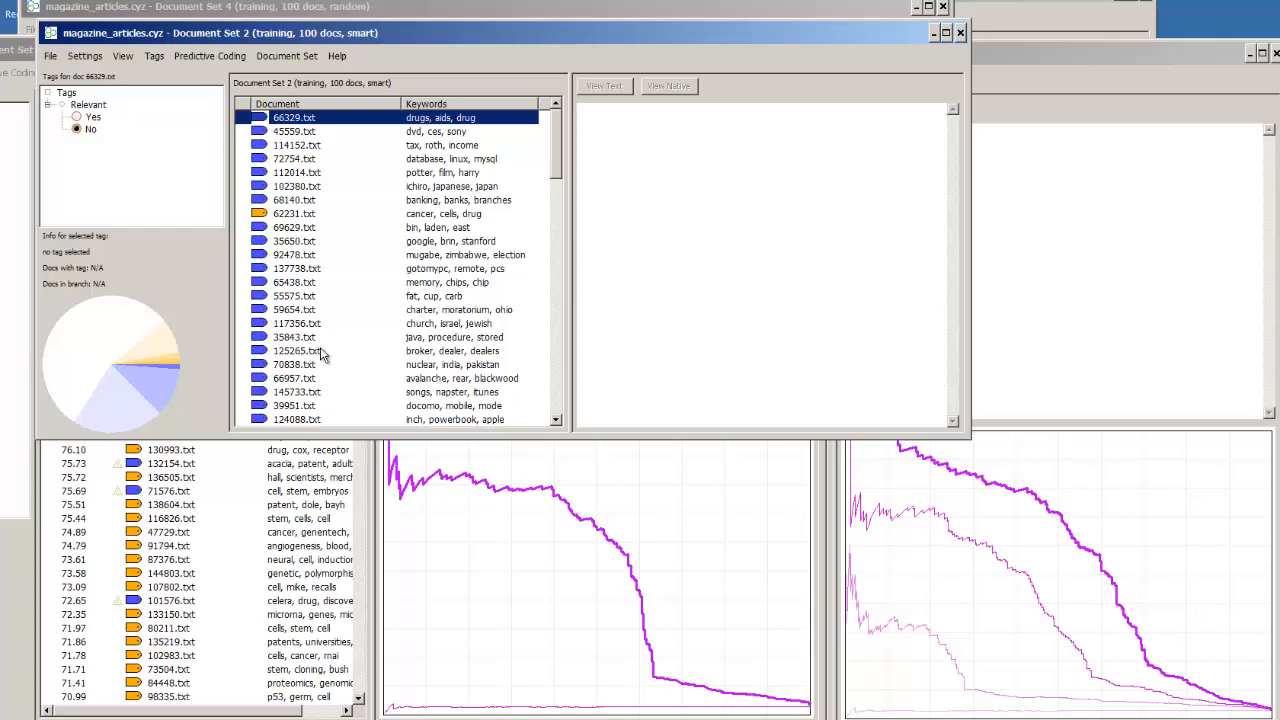
pyautogui.moveTo(340, 27); pyautogui.dragTo(643, 6)
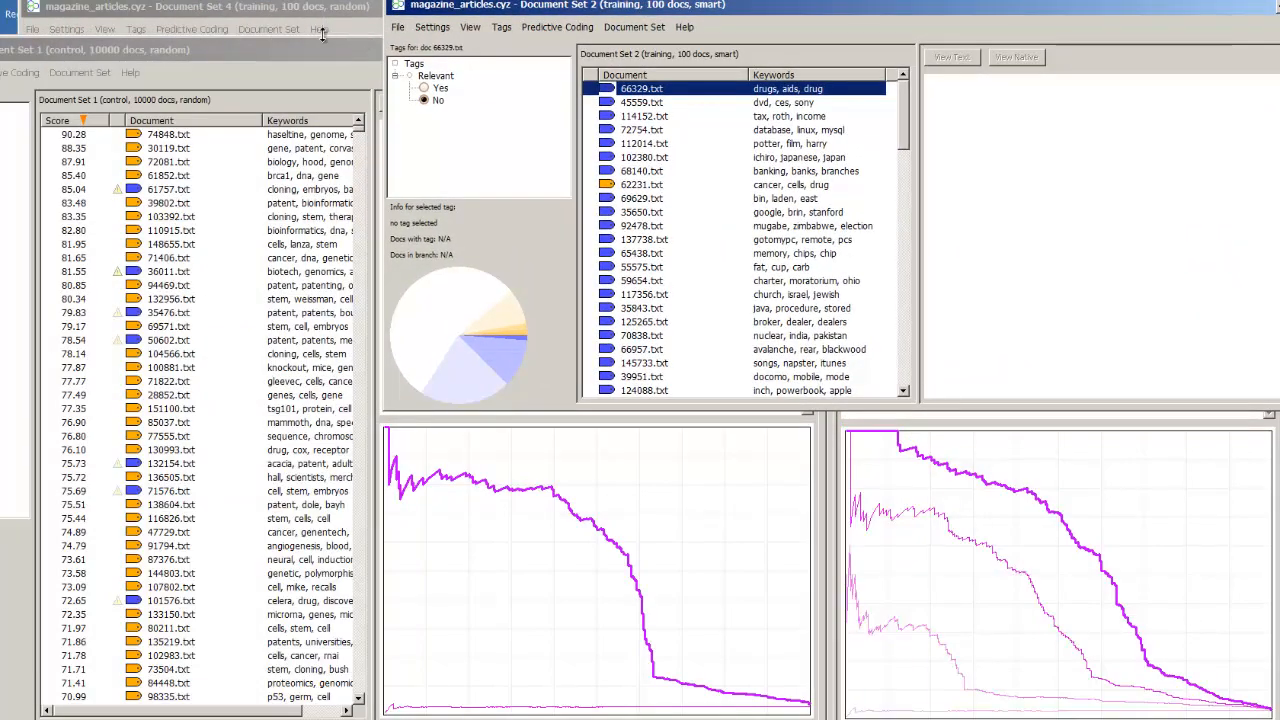
# Step: Create a second smart training set of 100 documents and place its window over the first smart set, above the graphs
pyautogui.click(292, 53)
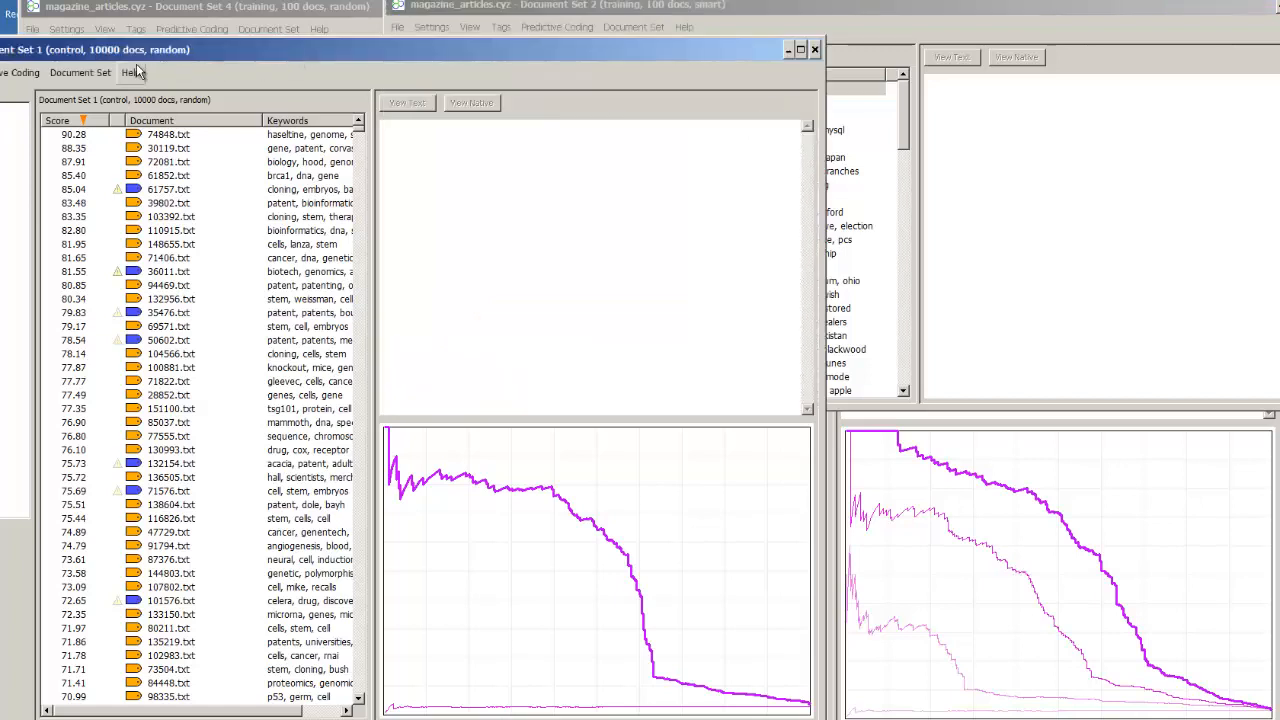
pyautogui.click(30, 73)
pyautogui.moveTo(70, 95)
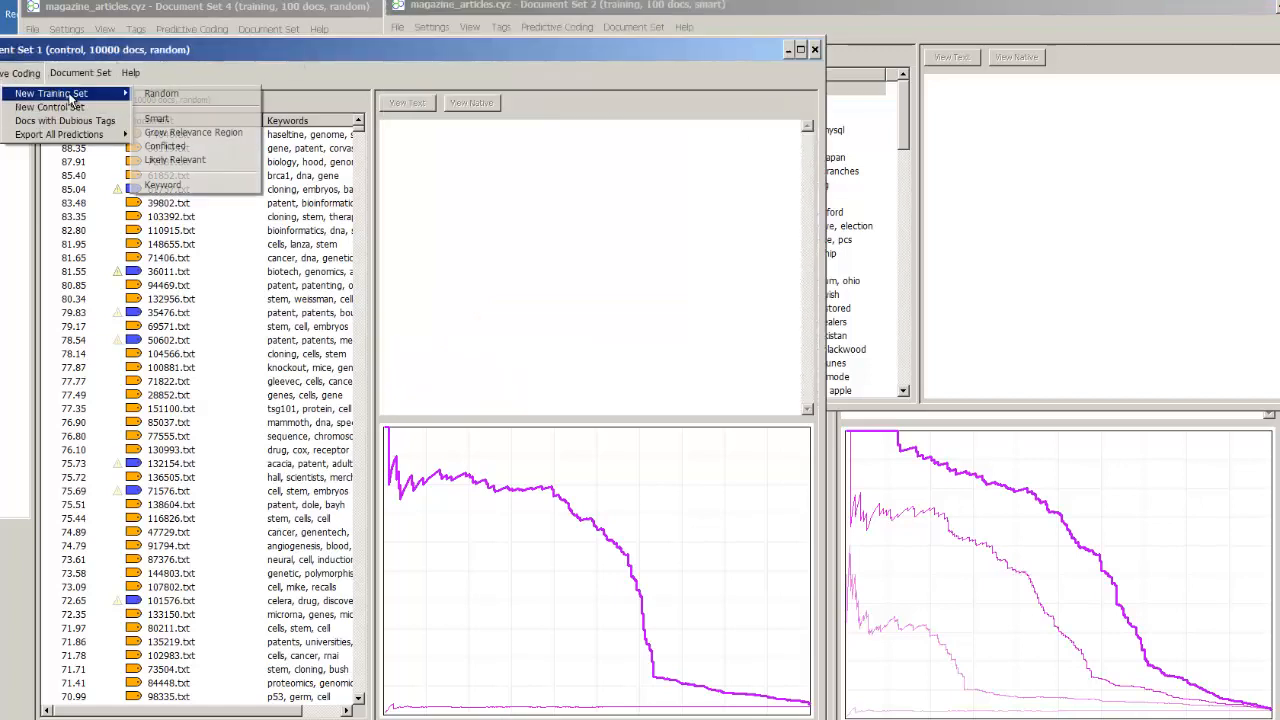
pyautogui.click(160, 122)
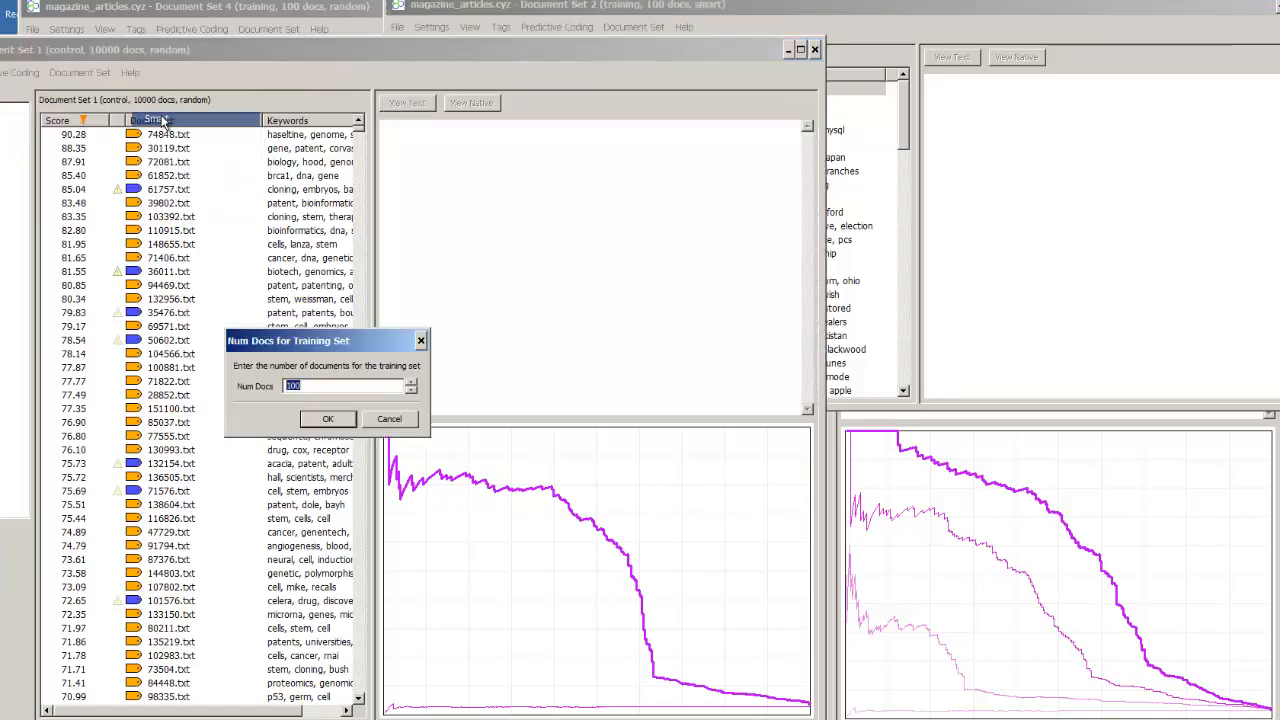
pyautogui.click(327, 419)
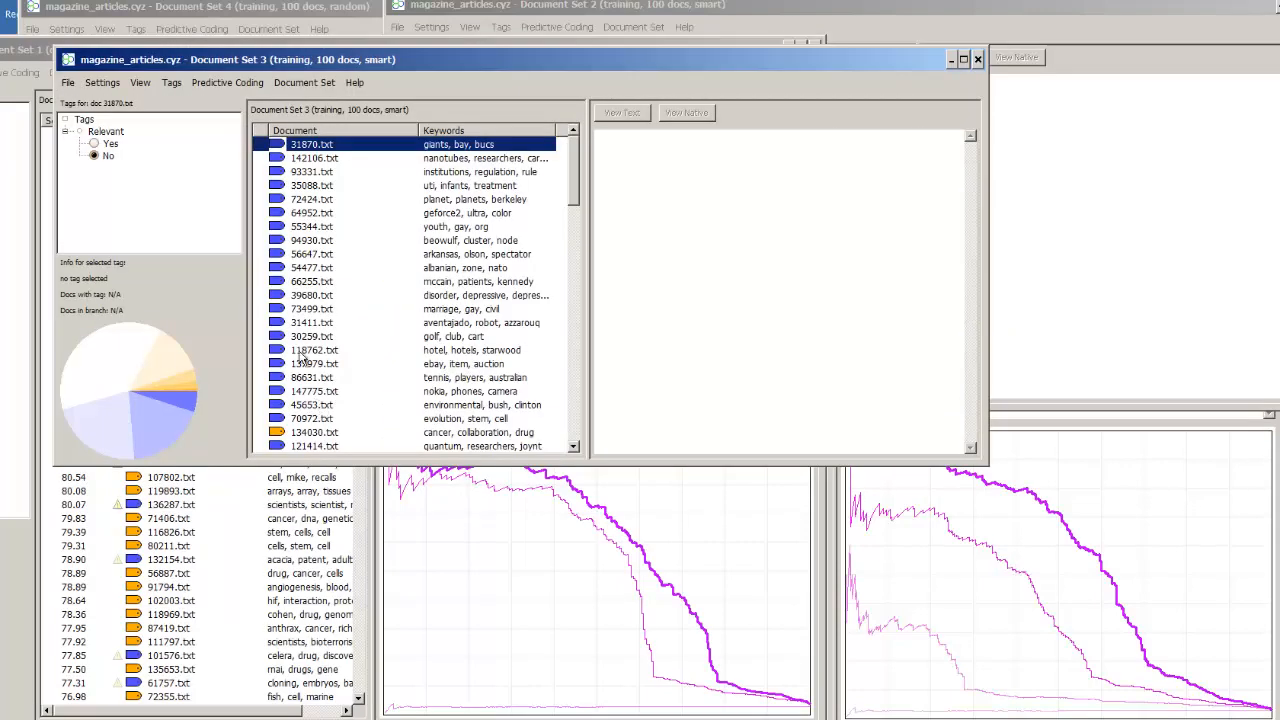
pyautogui.moveTo(174, 65); pyautogui.dragTo(501, 12)
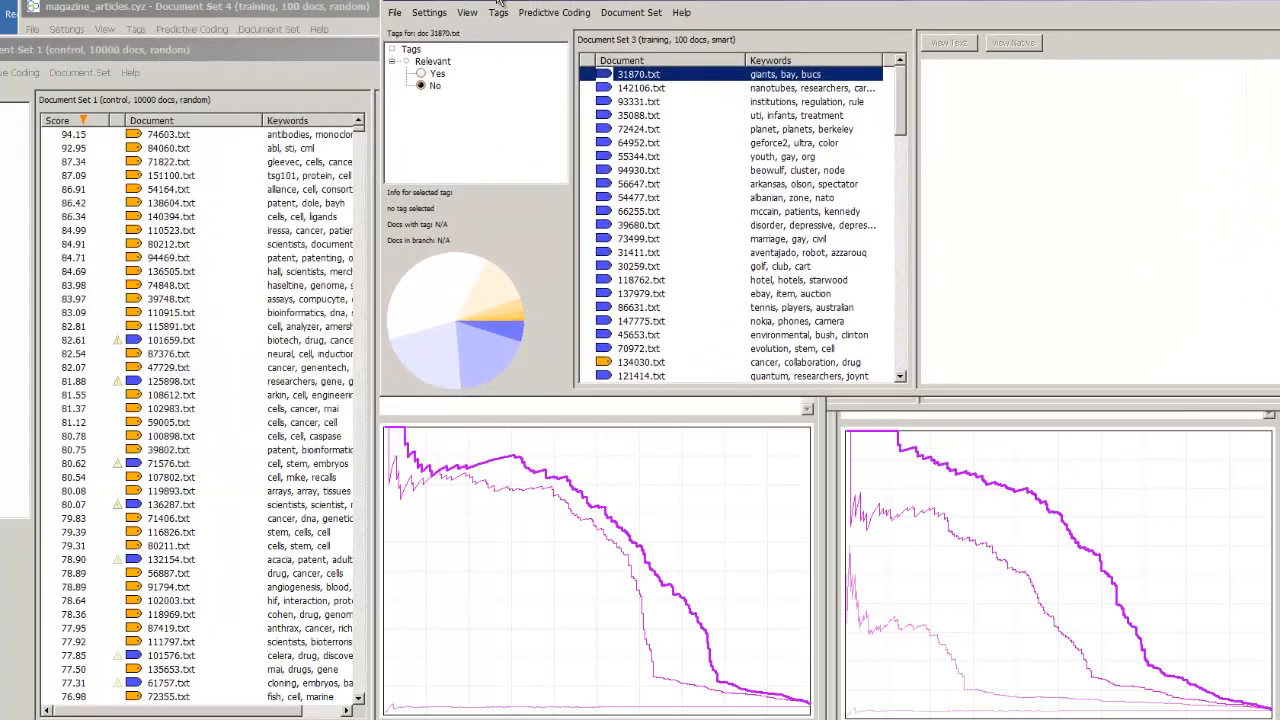
# Step: Create a third smart training set of 100 documents and move its window off the new control set's graph
pyautogui.click(80, 73)
pyautogui.moveTo(100, 94)
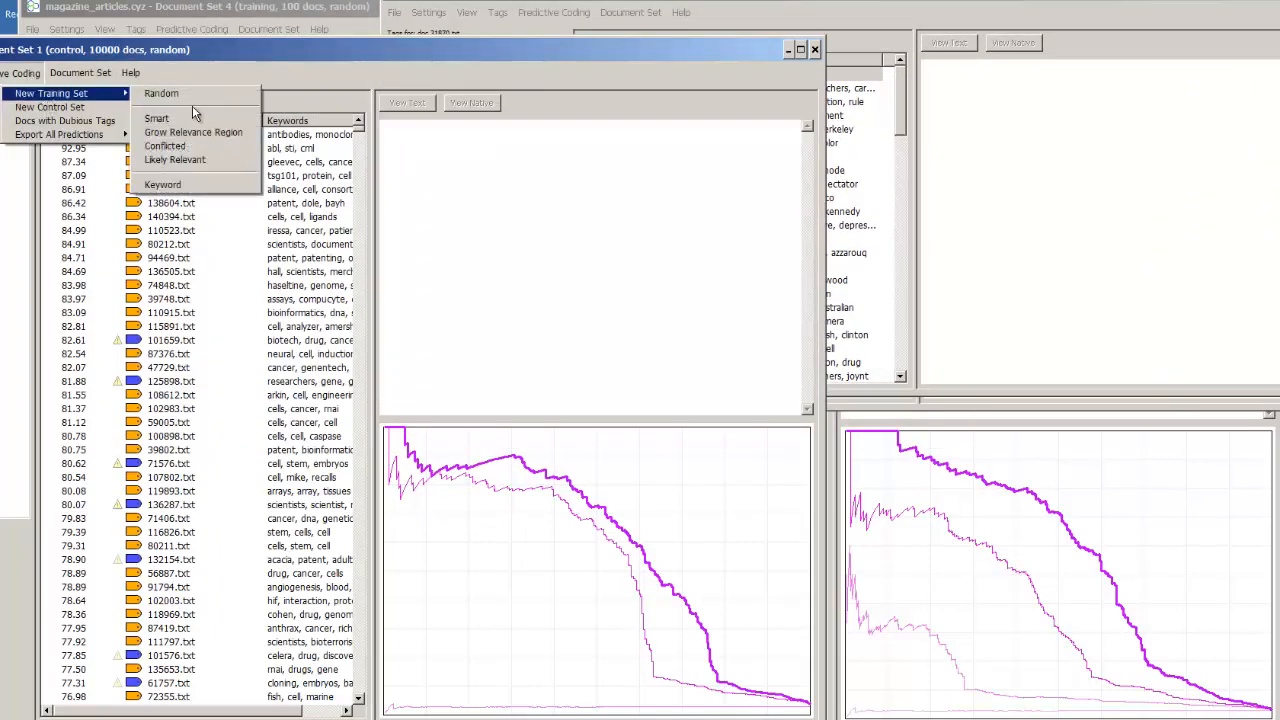
pyautogui.click(192, 118)
pyautogui.click(328, 420)
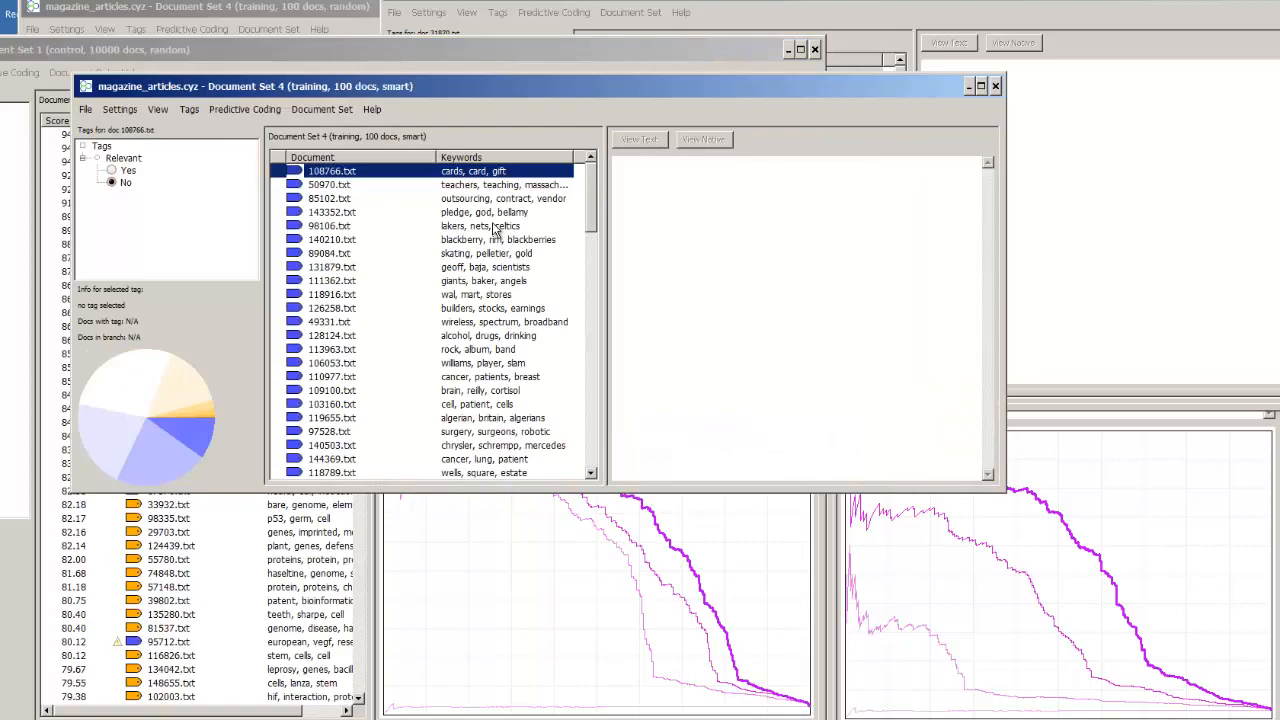
pyautogui.moveTo(249, 86); pyautogui.dragTo(571, 2)
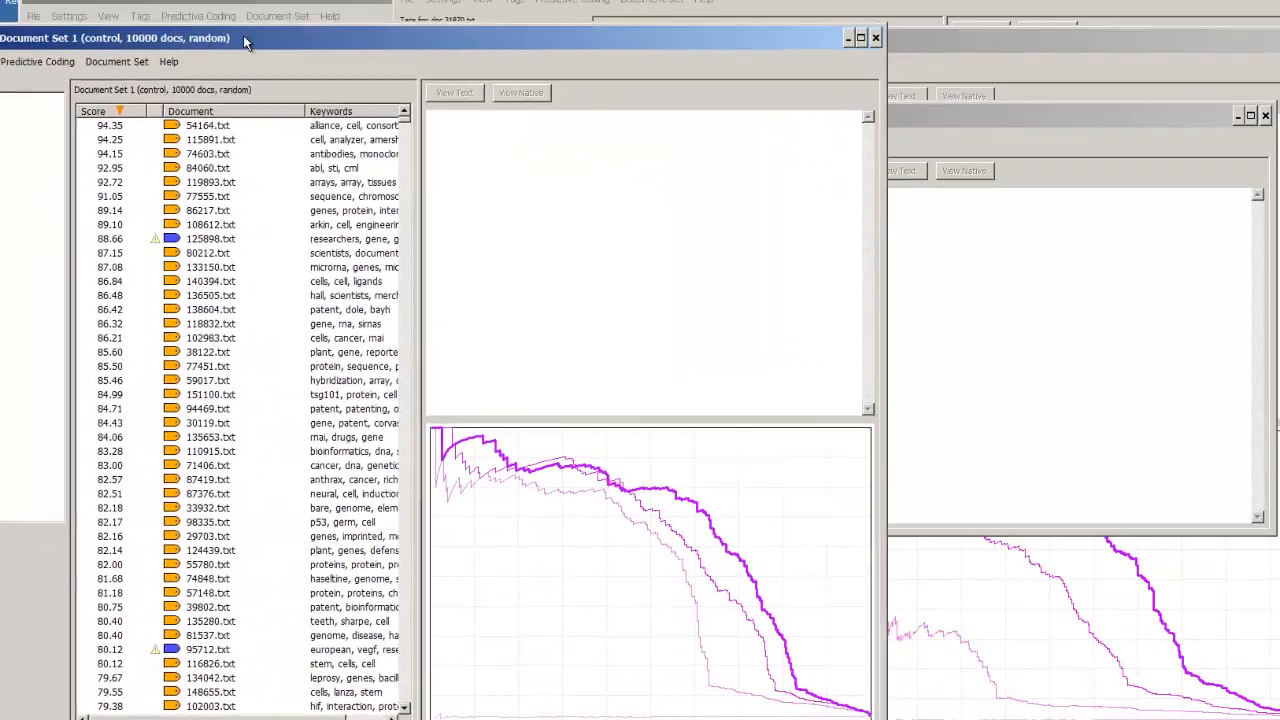
# Step: Bring the smart-trained control set window fully into view, create a likely relevant training set of 500 documents and review its list to the end
pyautogui.moveTo(245, 42); pyautogui.dragTo(475, 20)
pyautogui.click(284, 45)
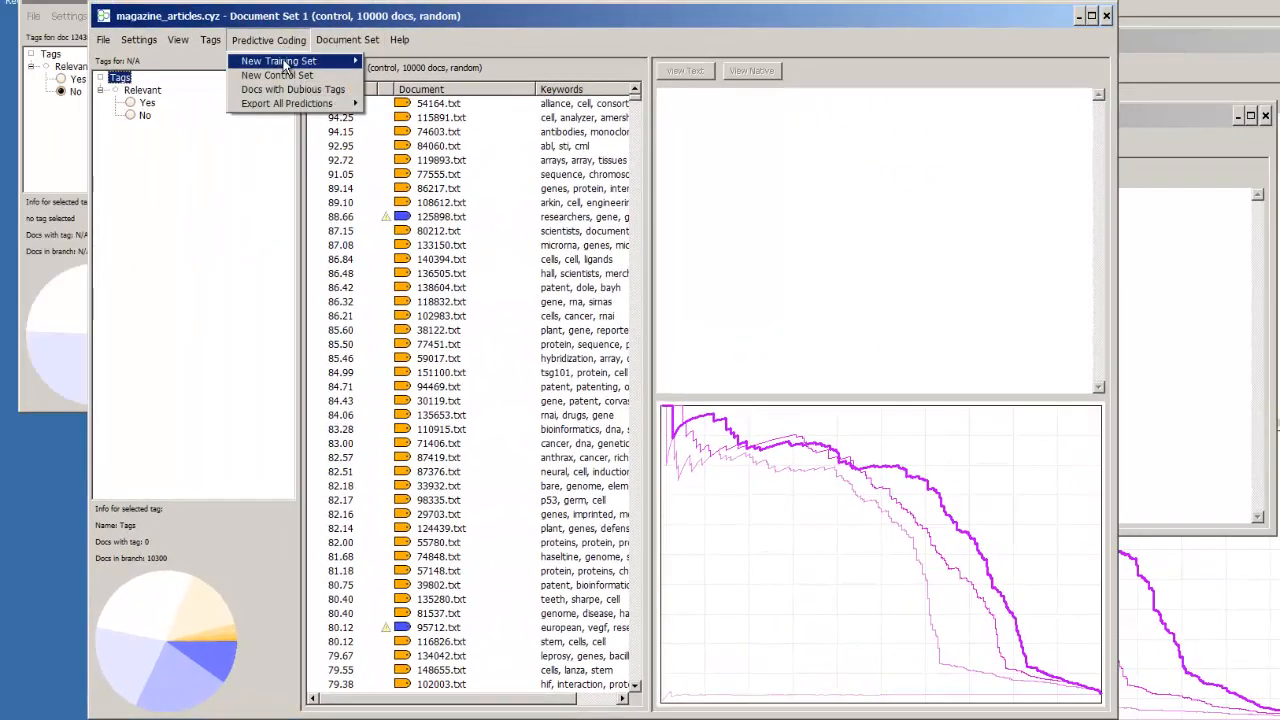
pyautogui.moveTo(284, 62)
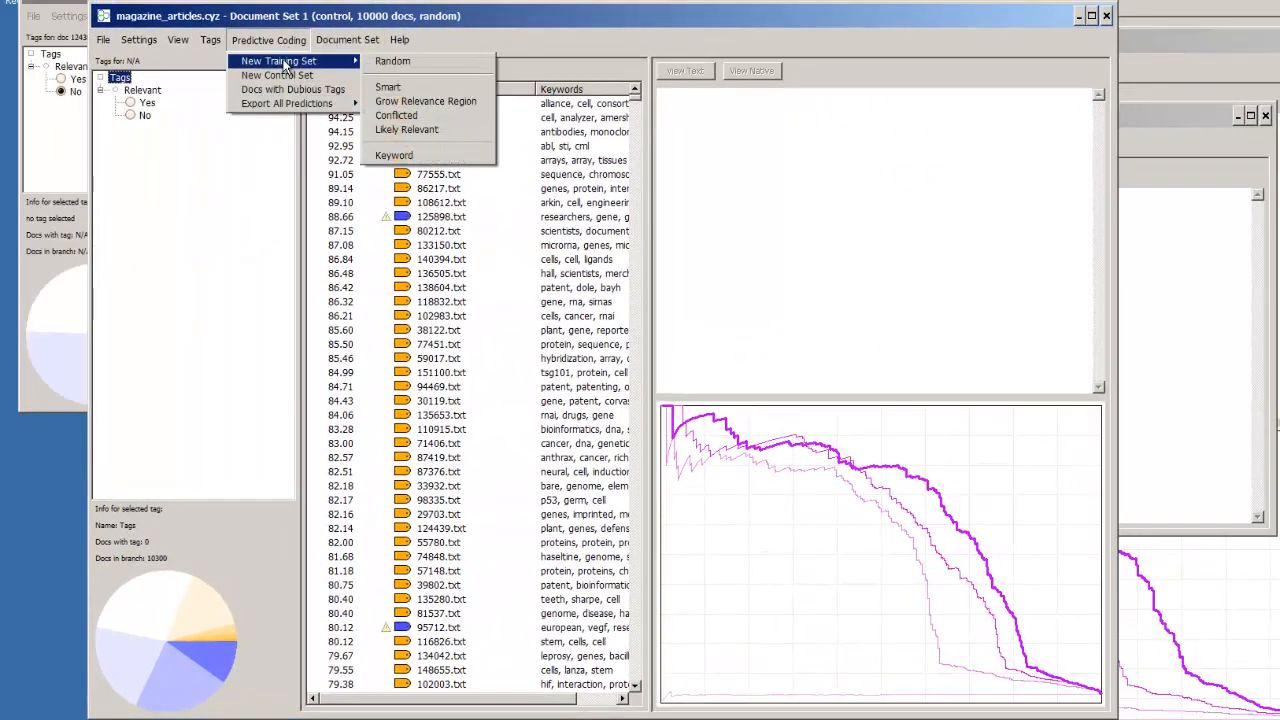
pyautogui.click(425, 131)
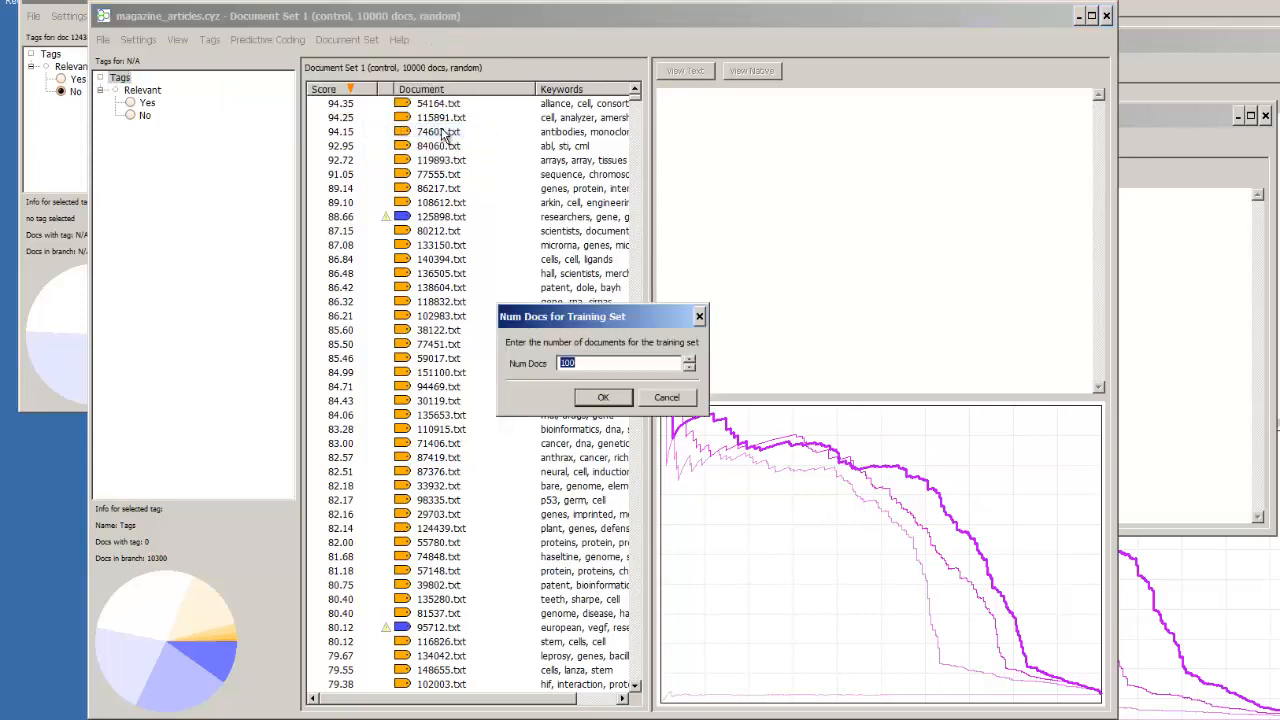
pyautogui.write('300')
pyautogui.press('Return')
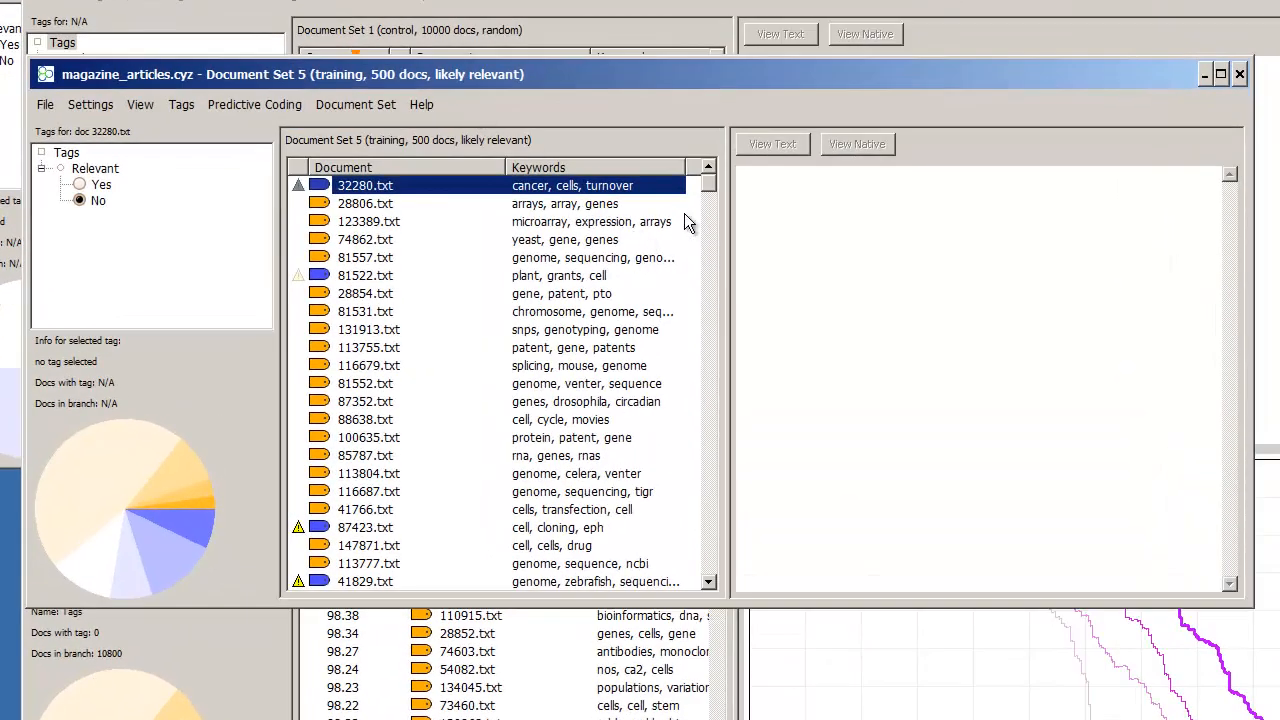
pyautogui.moveTo(708, 186); pyautogui.dragTo(709, 180)
pyautogui.moveTo(710, 181); pyautogui.dragTo(682, 600)
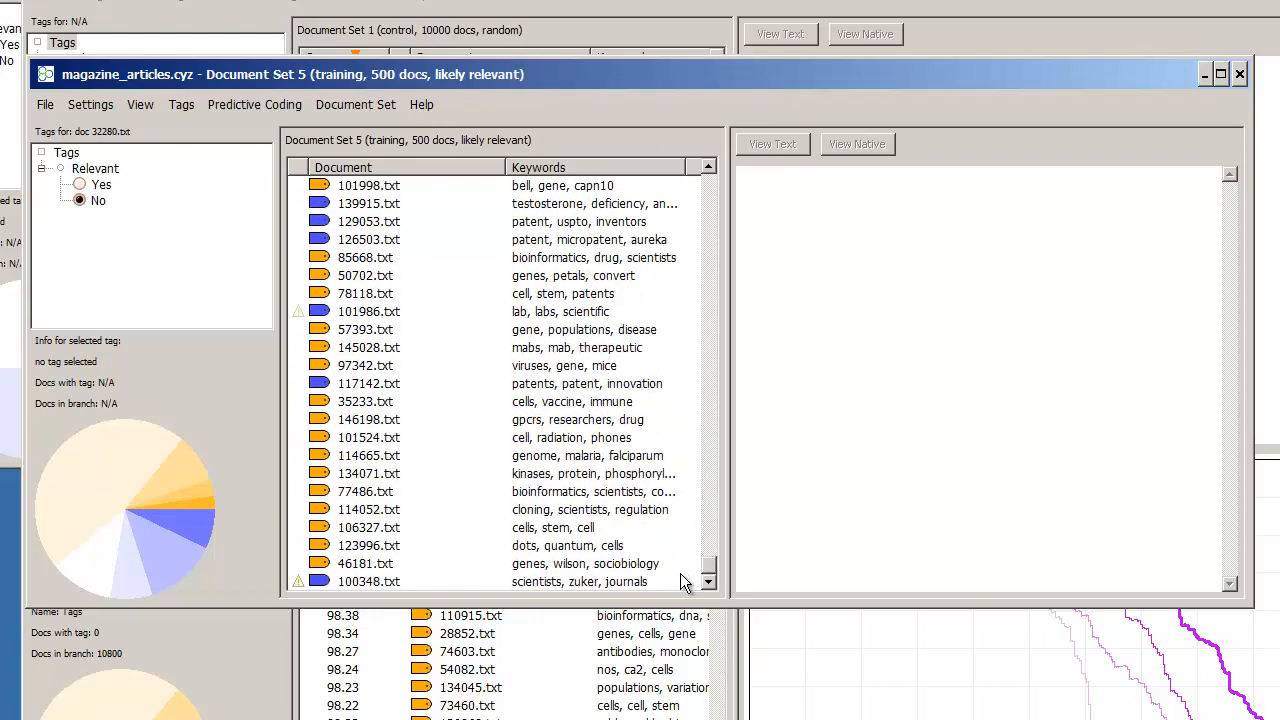
# Step: Create another likely relevant training set of 500 documents and look through its tagged documents down to the last one
pyautogui.click(260, 107)
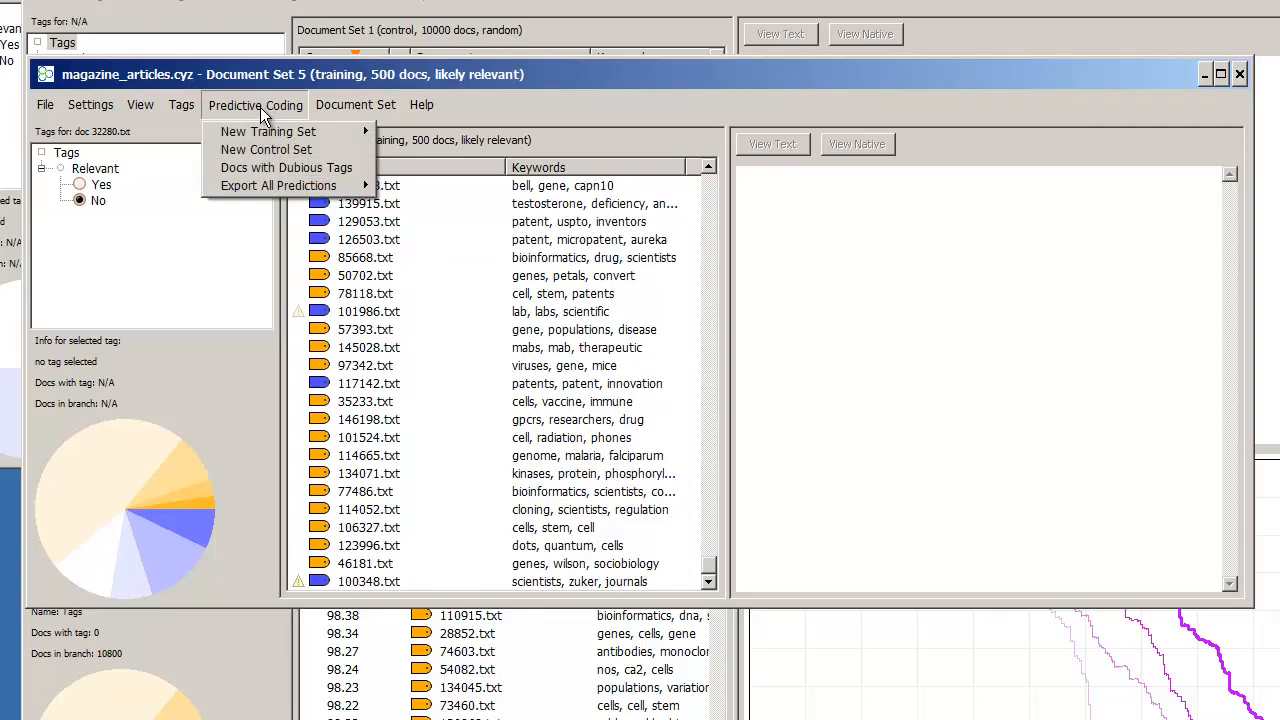
pyautogui.moveTo(270, 131)
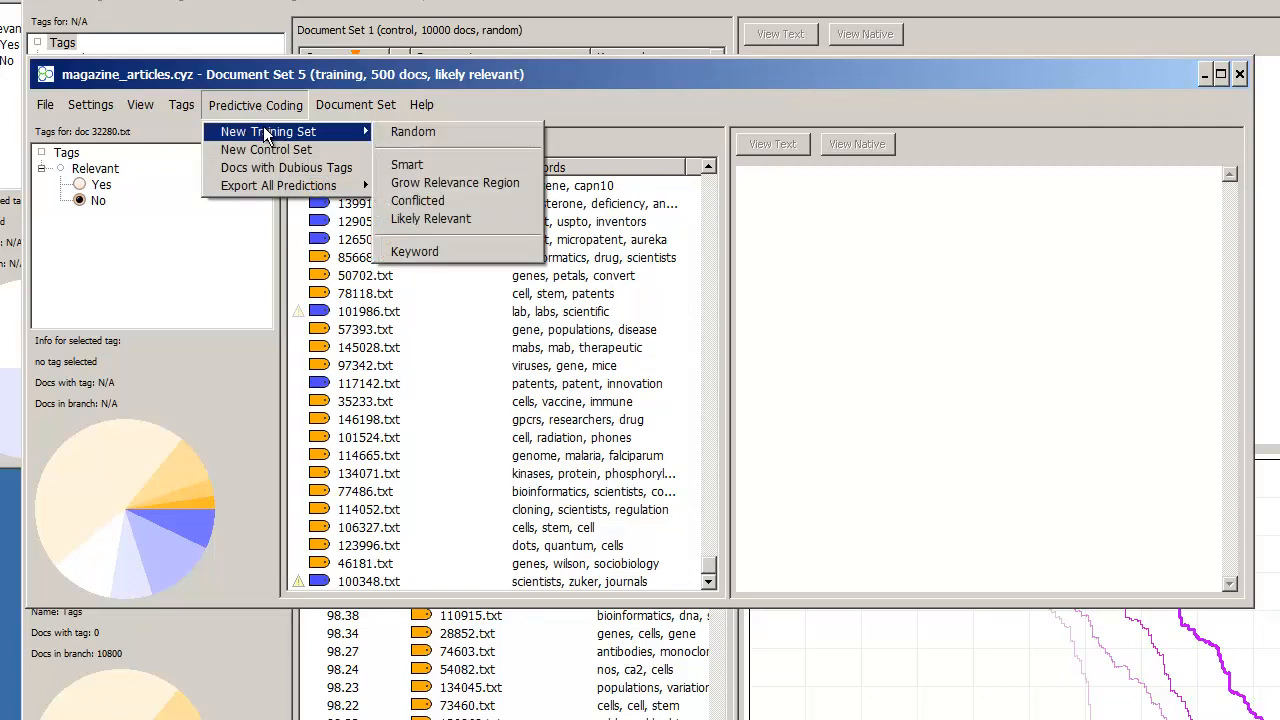
pyautogui.click(425, 219)
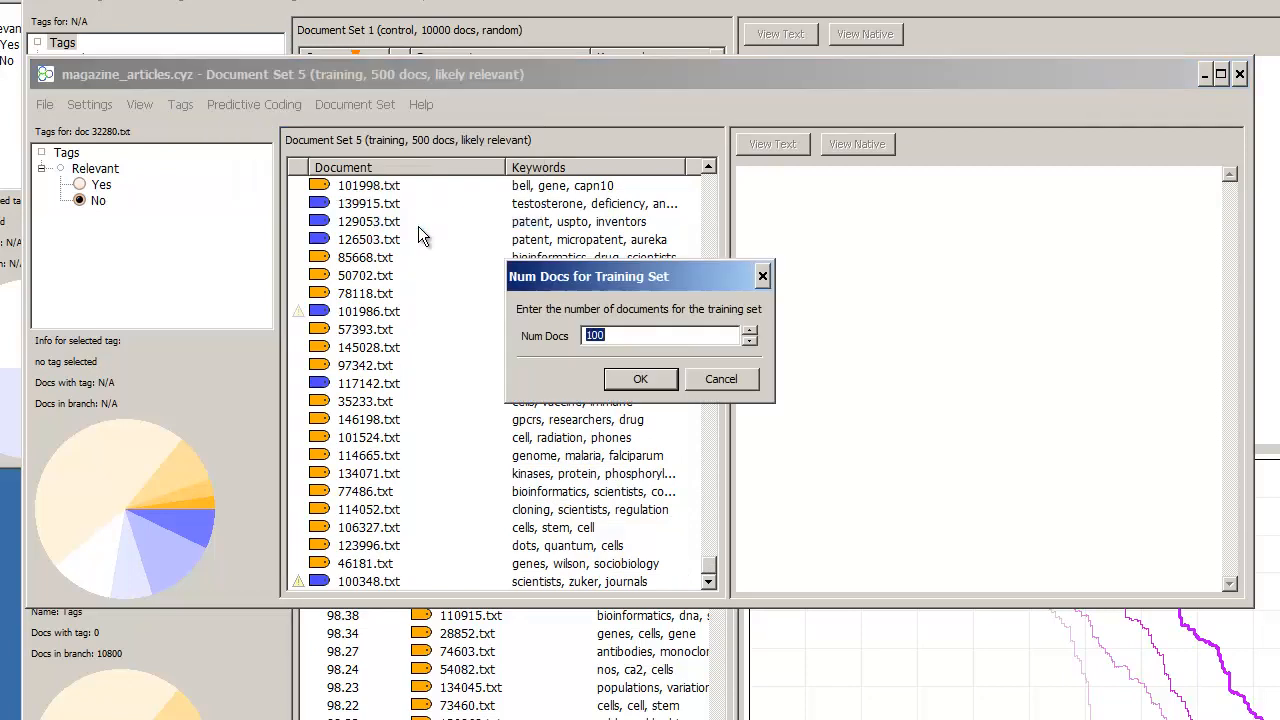
pyautogui.write('500')
pyautogui.press('Return')
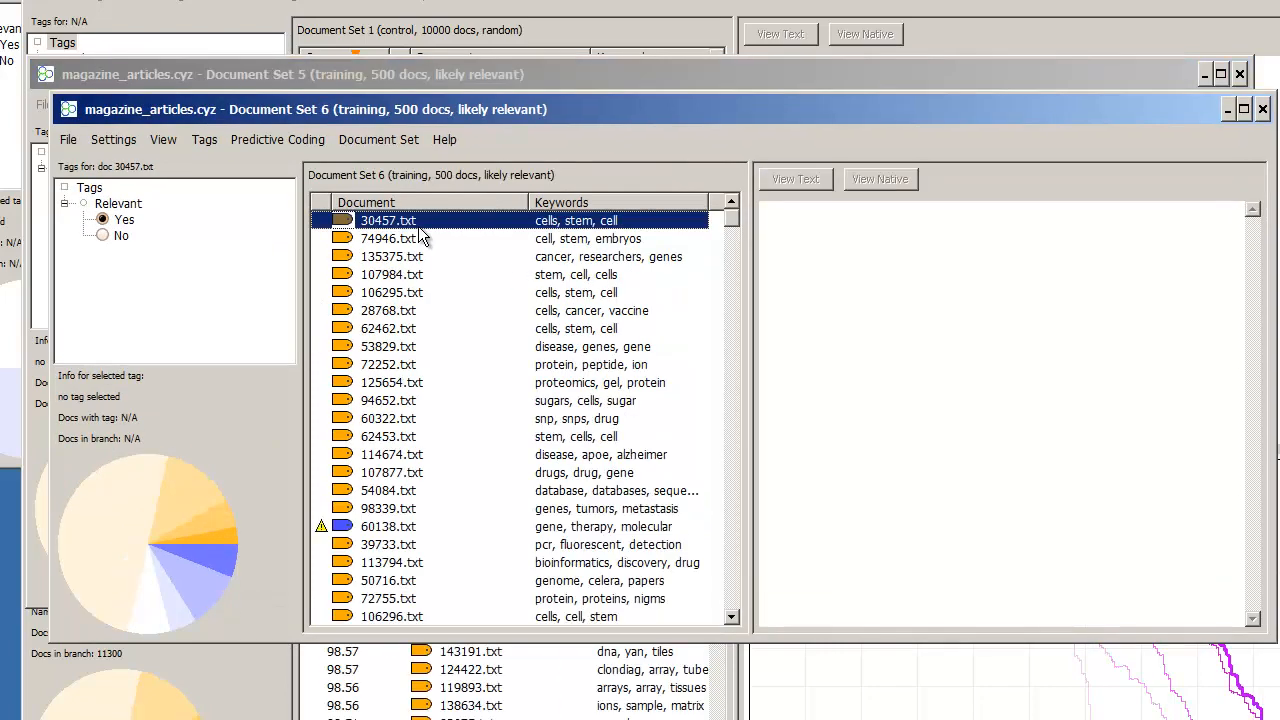
pyautogui.moveTo(734, 219); pyautogui.dragTo(720, 610)
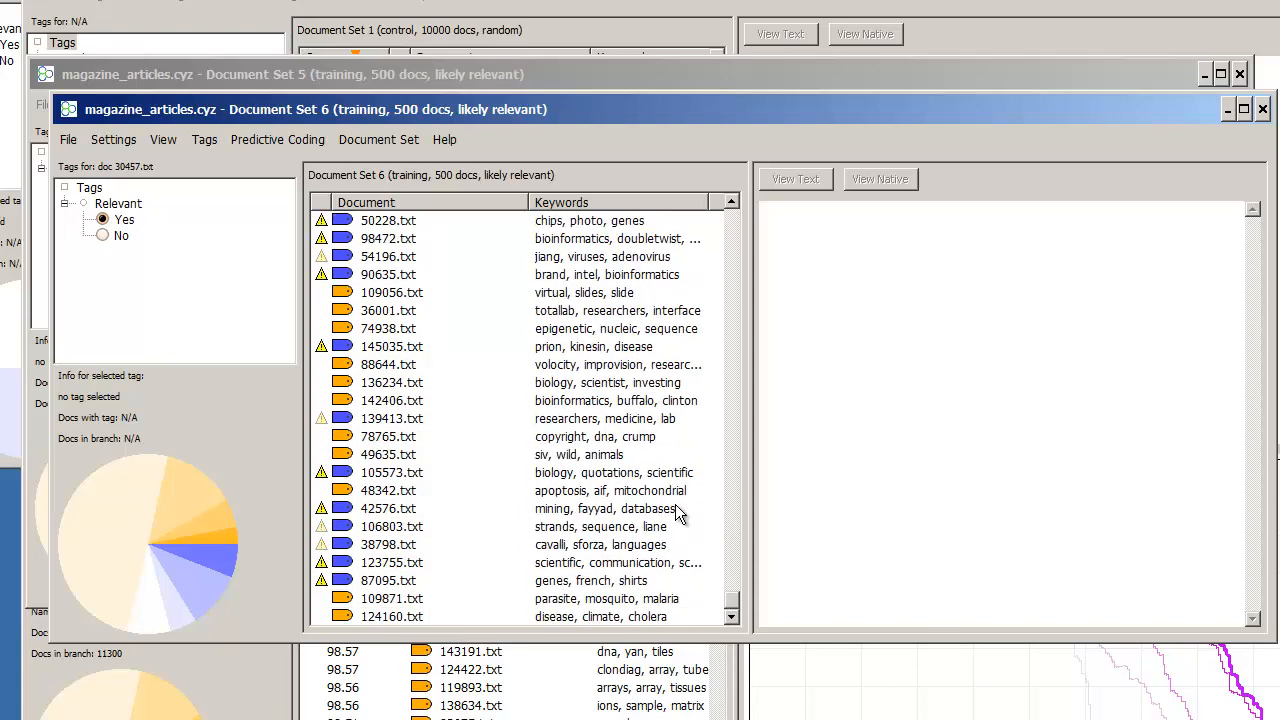